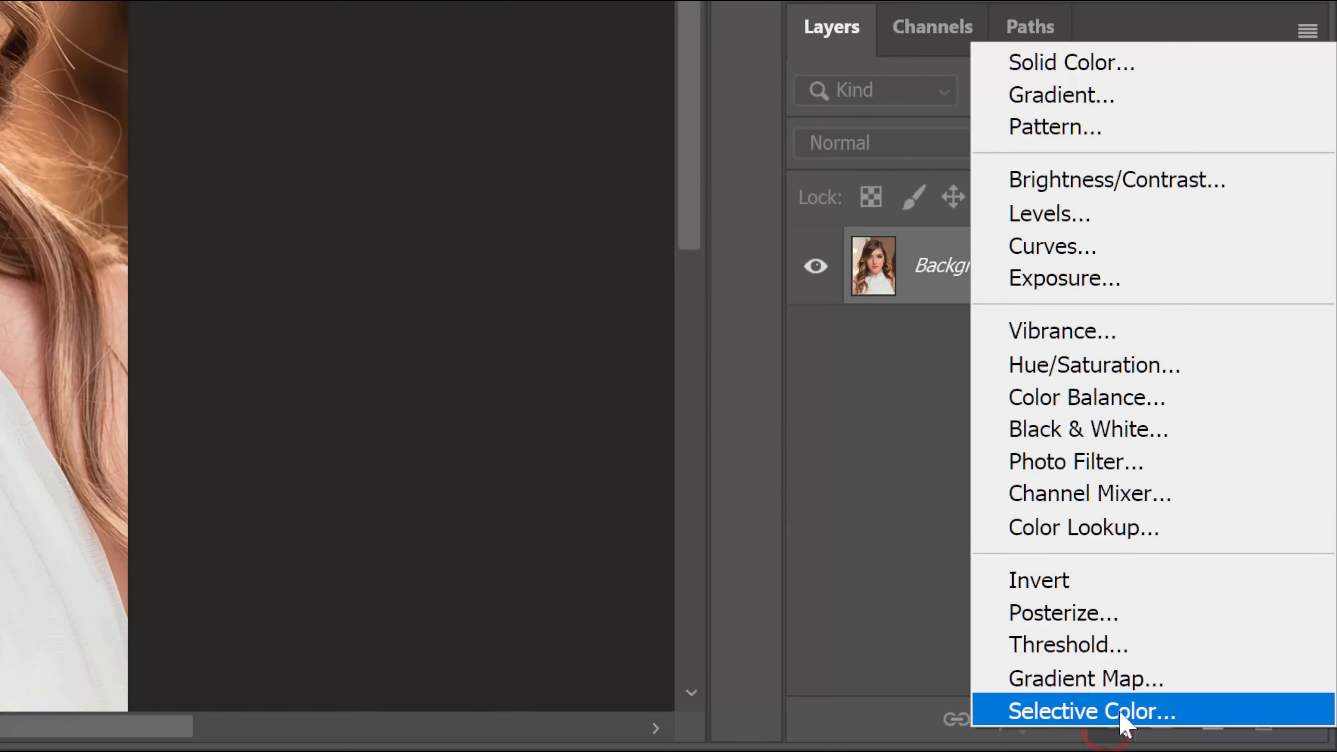
Add a Brightness/Contrast adjustment layer above the portrait with brightness at -150 and increased contrast
{"action": "left_click", "coordinate": [1086, 362]}
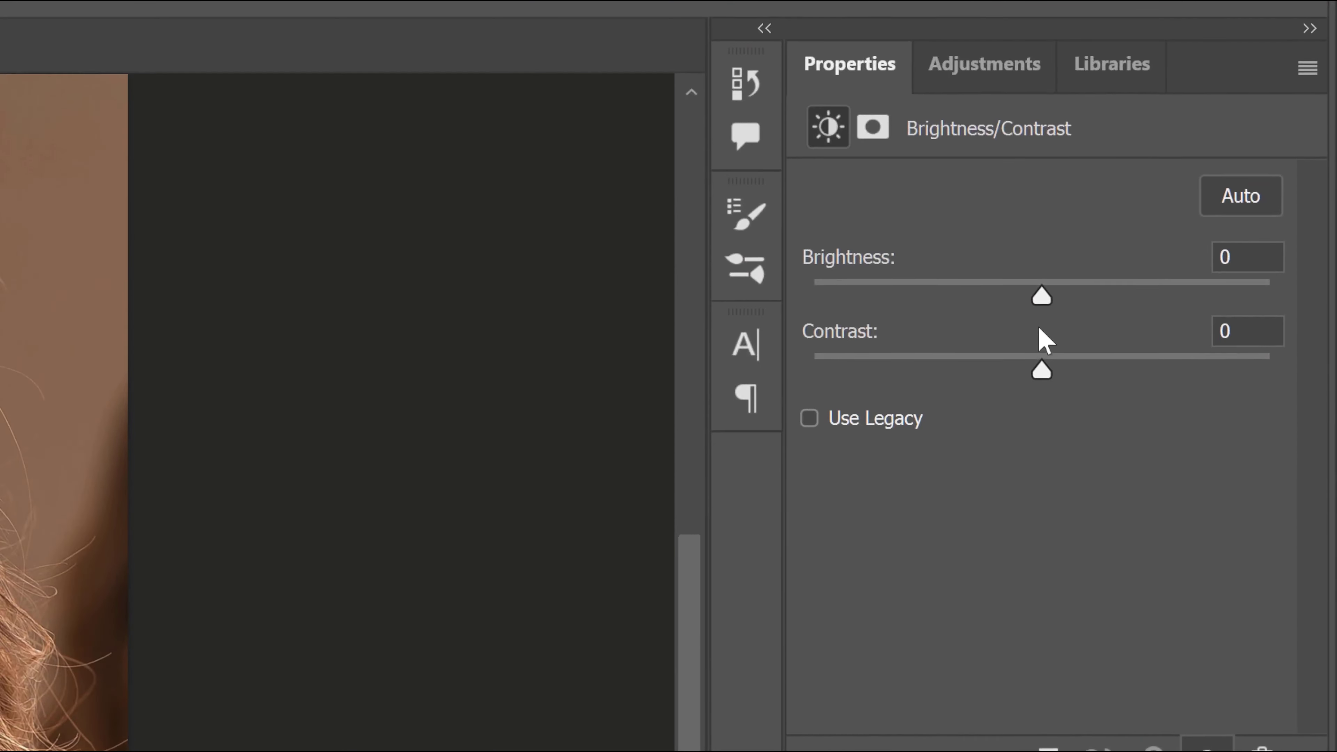
{"action": "left_click_drag", "start_coordinate": [1038, 138], "coordinate": [515, 125]}
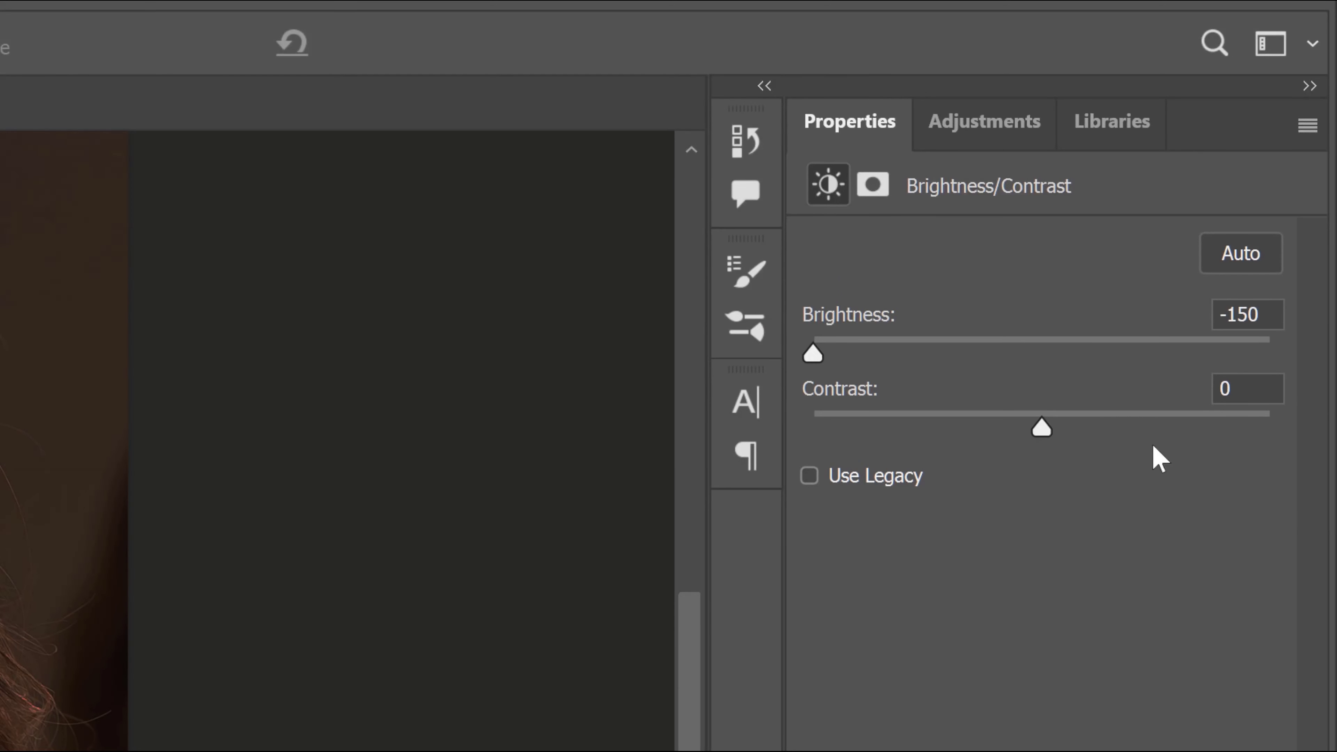
{"action": "left_click_drag", "start_coordinate": [1056, 430], "coordinate": [1172, 428]}
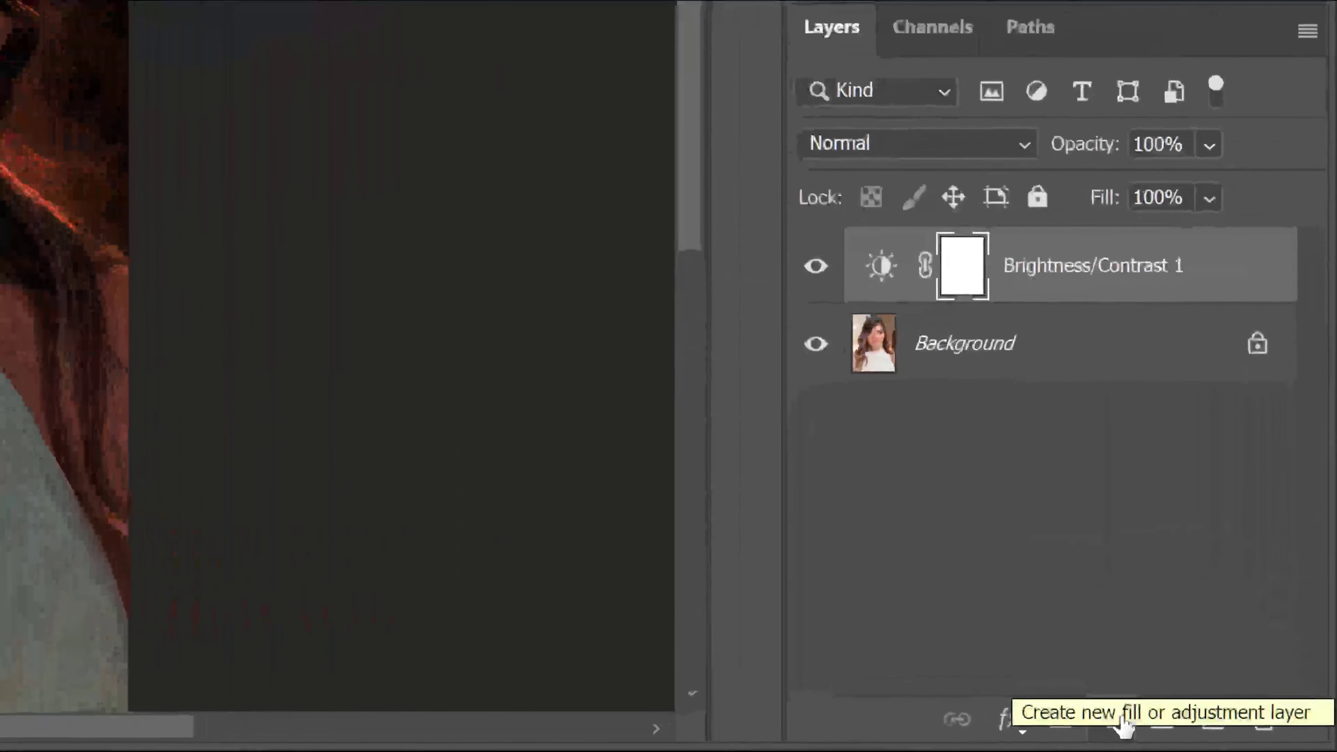
Add a Hue/Saturation adjustment layer above the brightness adjustment and enable Colorize
{"action": "left_click", "coordinate": [1233, 738]}
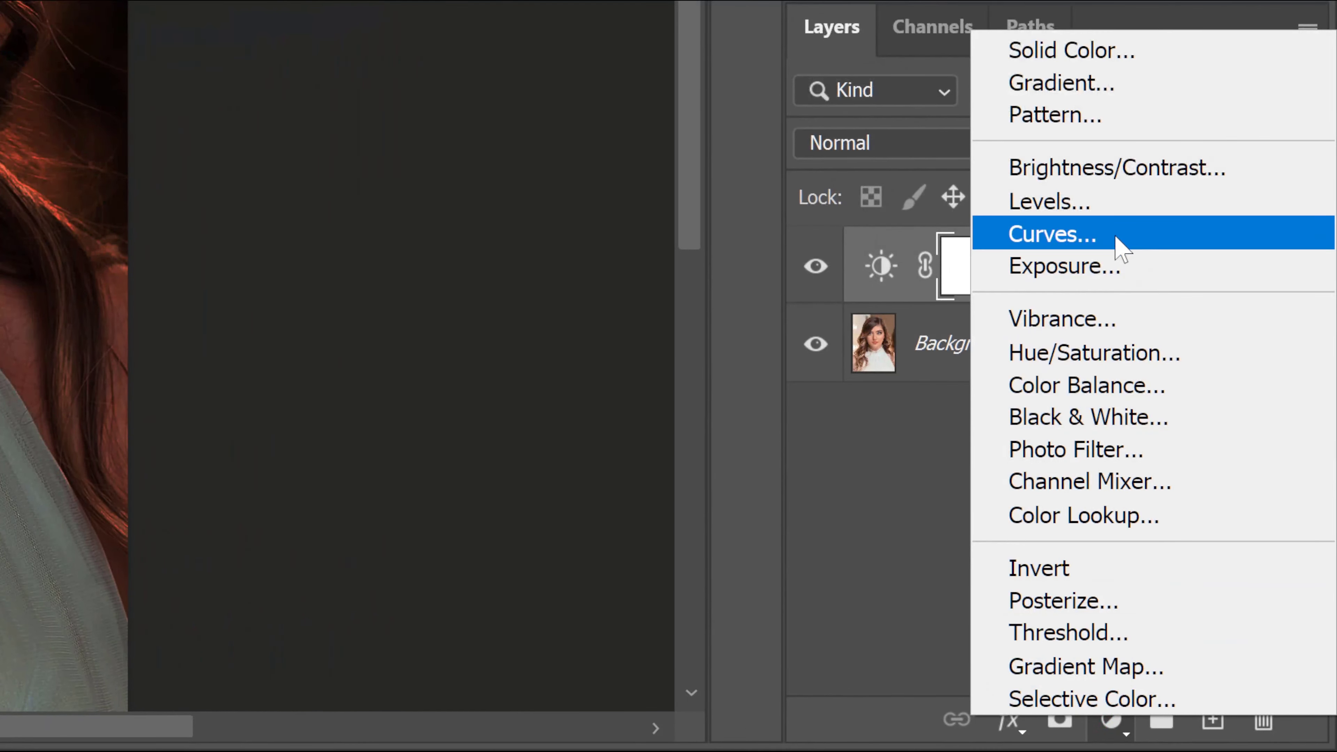
{"action": "left_click", "coordinate": [1092, 356]}
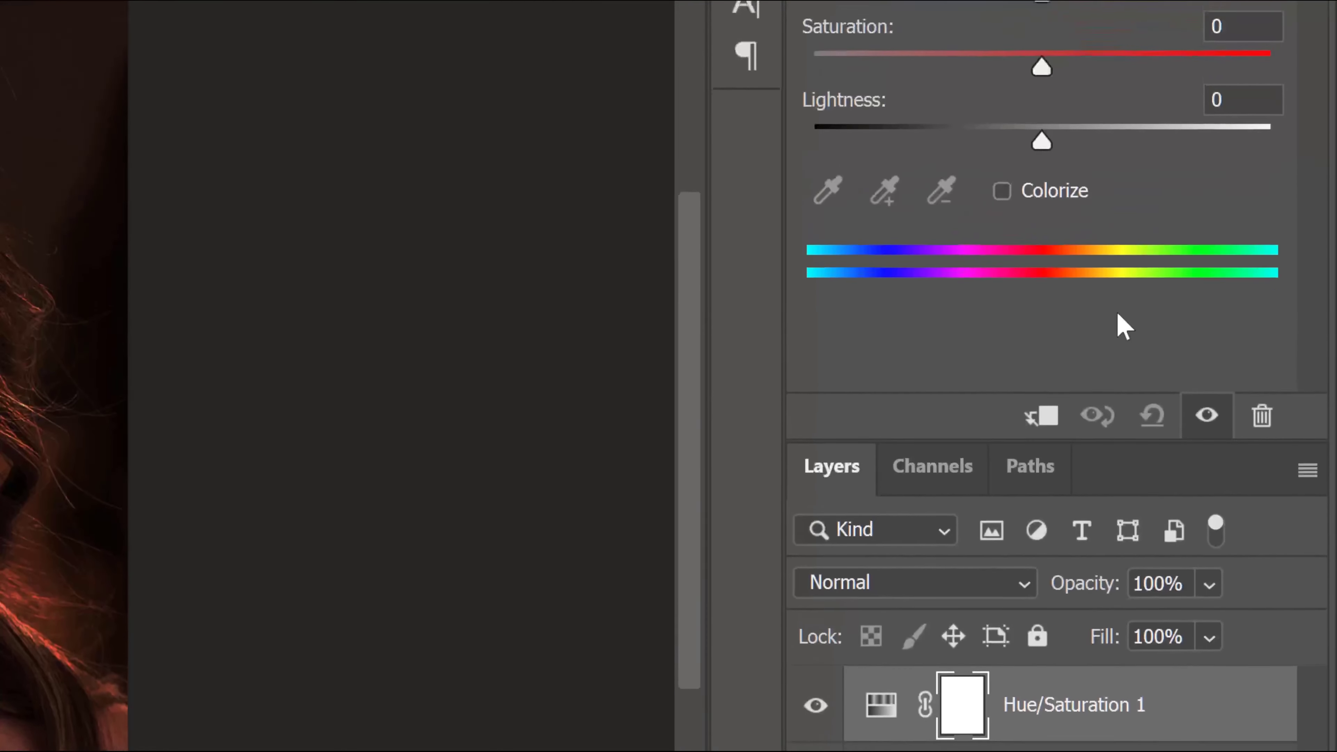
{"action": "left_click", "coordinate": [1055, 362]}
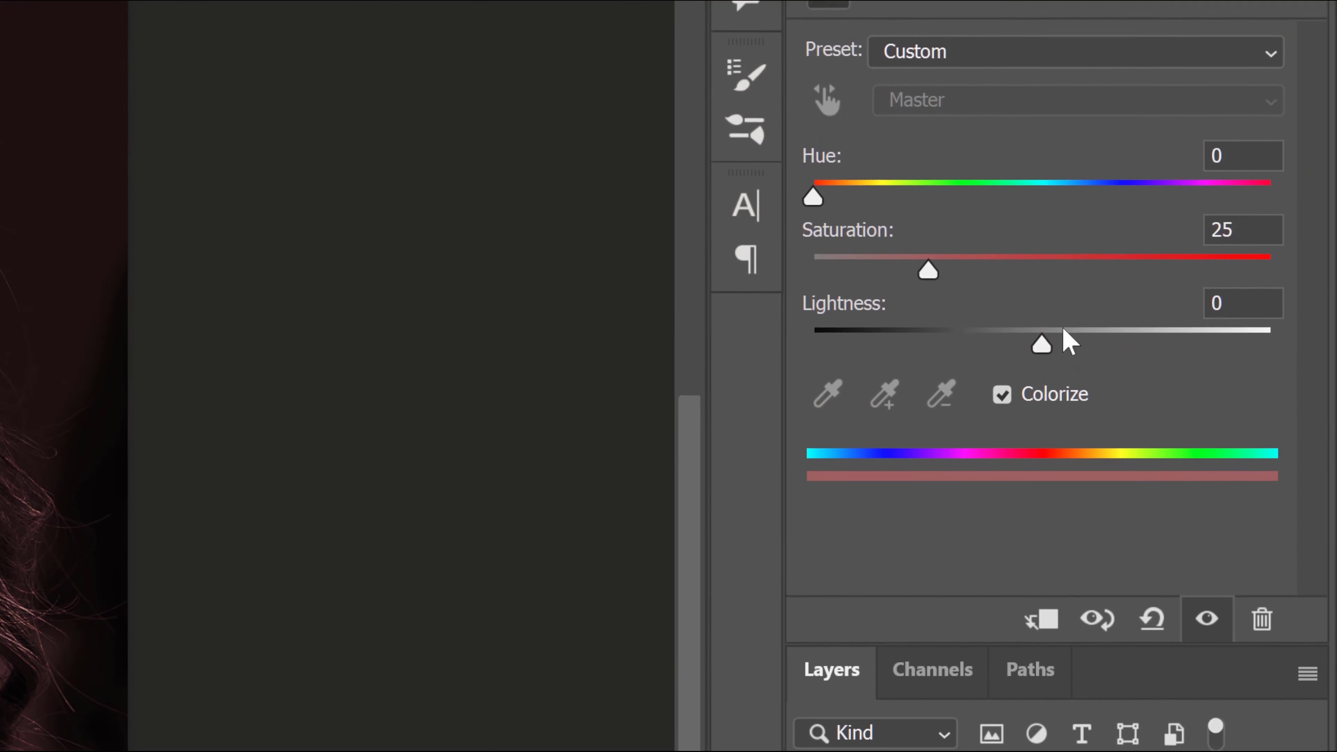
Tint the portrait purple-pink with hue 330, saturation 31 and lightness -20
{"action": "left_click_drag", "start_coordinate": [3, 621], "coordinate": [397, 389]}
{"action": "scroll", "coordinate": [528, 530], "scroll_direction": "down", "scroll_amount": 1}
{"action": "scroll", "coordinate": [528, 530], "scroll_direction": "down", "scroll_amount": 1}
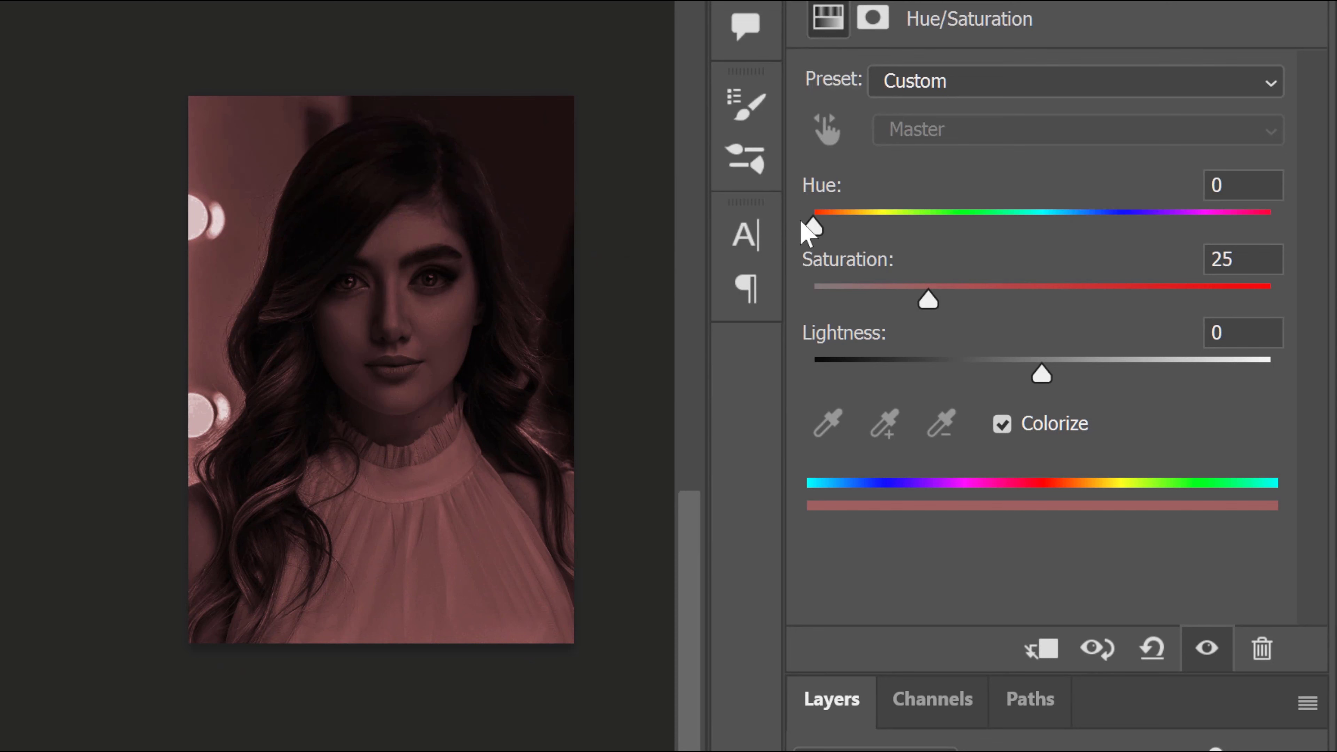
{"action": "left_click_drag", "start_coordinate": [811, 226], "coordinate": [1237, 235]}
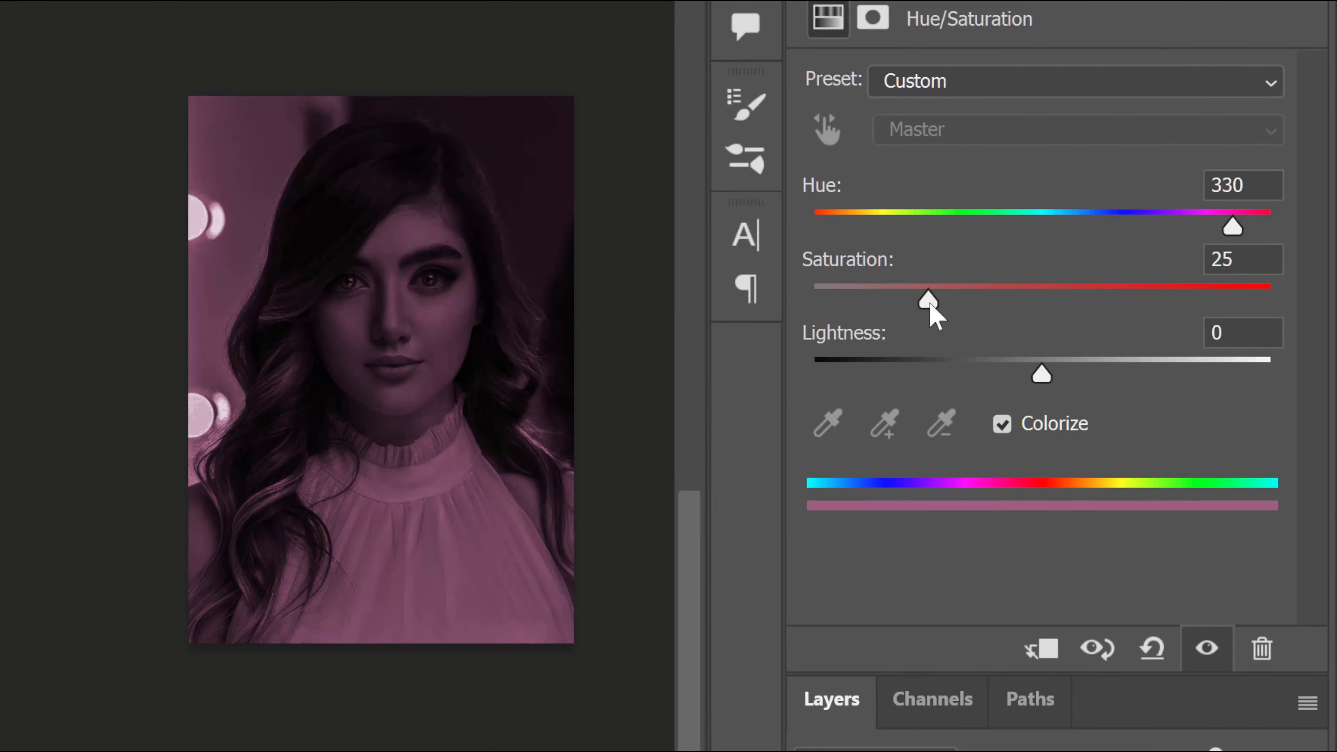
{"action": "left_click_drag", "start_coordinate": [928, 303], "coordinate": [979, 303]}
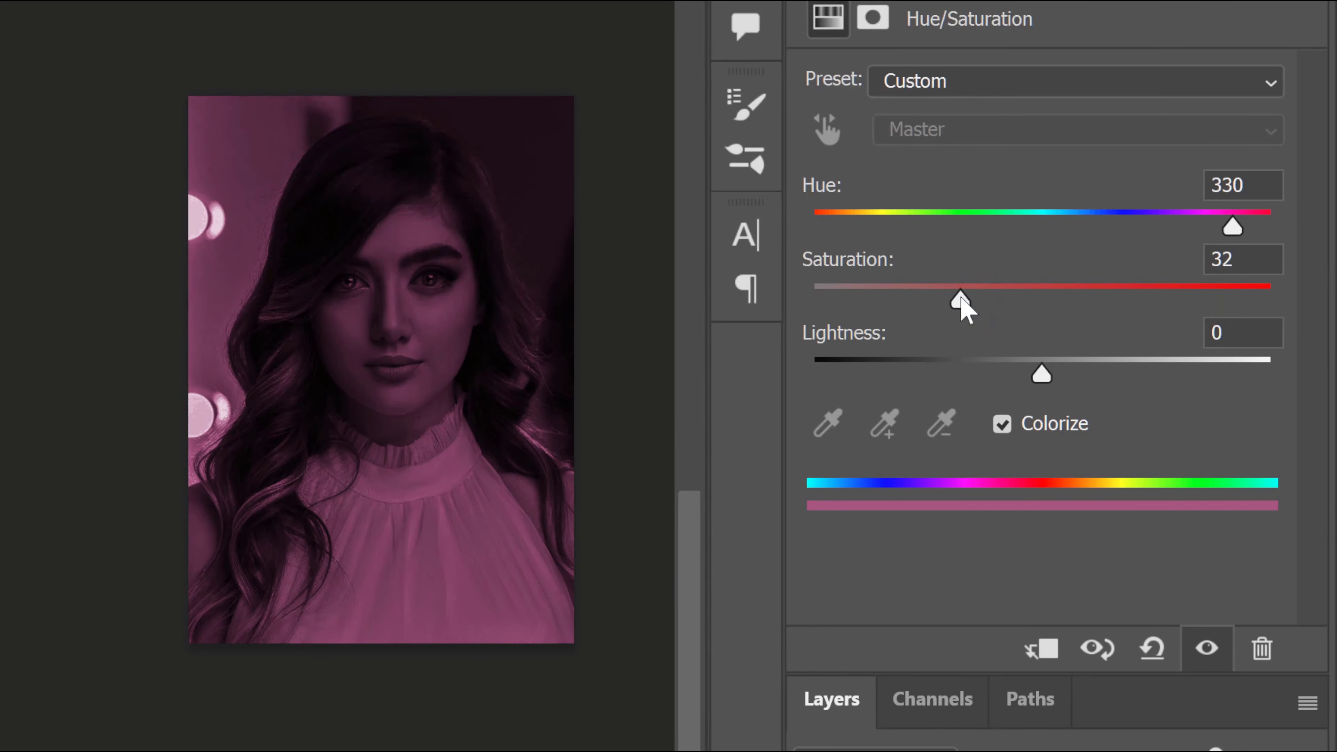
{"action": "left_click_drag", "start_coordinate": [958, 297], "coordinate": [954, 295]}
{"action": "left_click_drag", "start_coordinate": [1034, 378], "coordinate": [994, 379]}
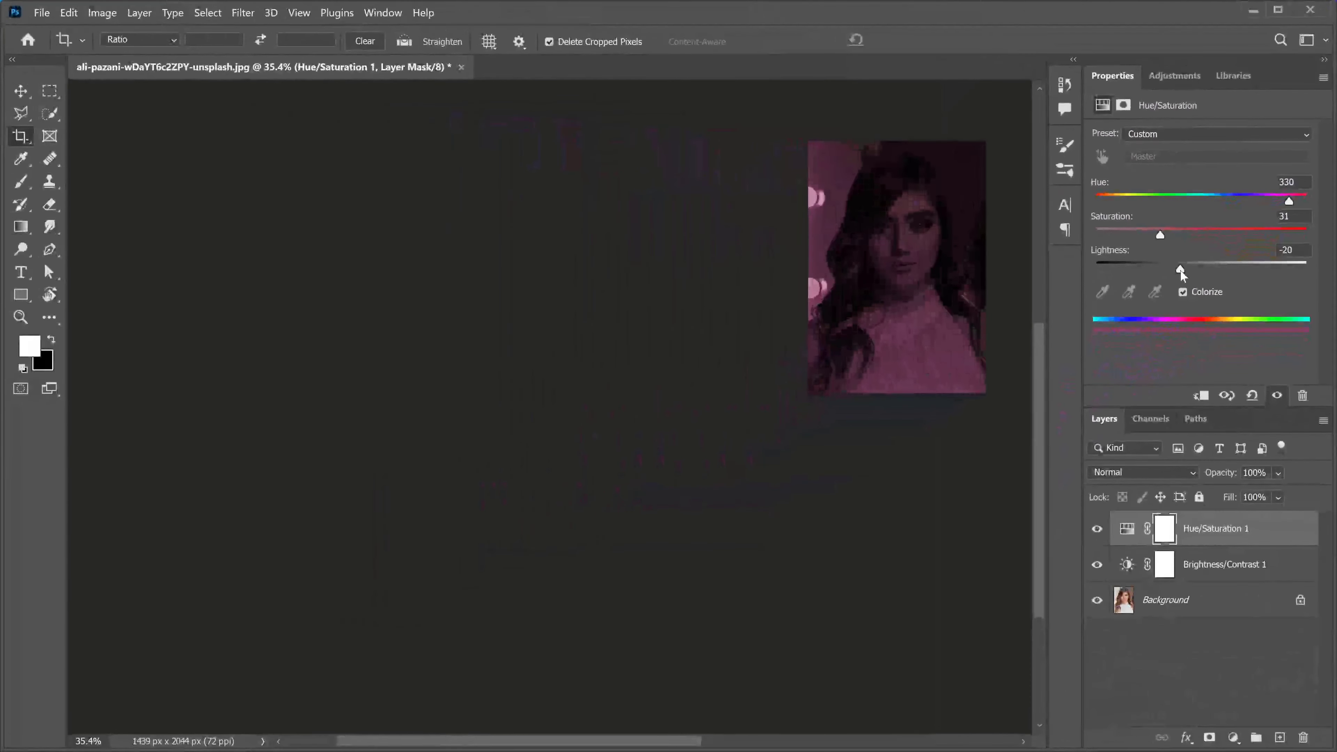
Add a second Hue/Saturation adjustment layer with saturation -55 and lightness -85 to darken the whole portrait
{"action": "key", "text": "ctrl+0"}
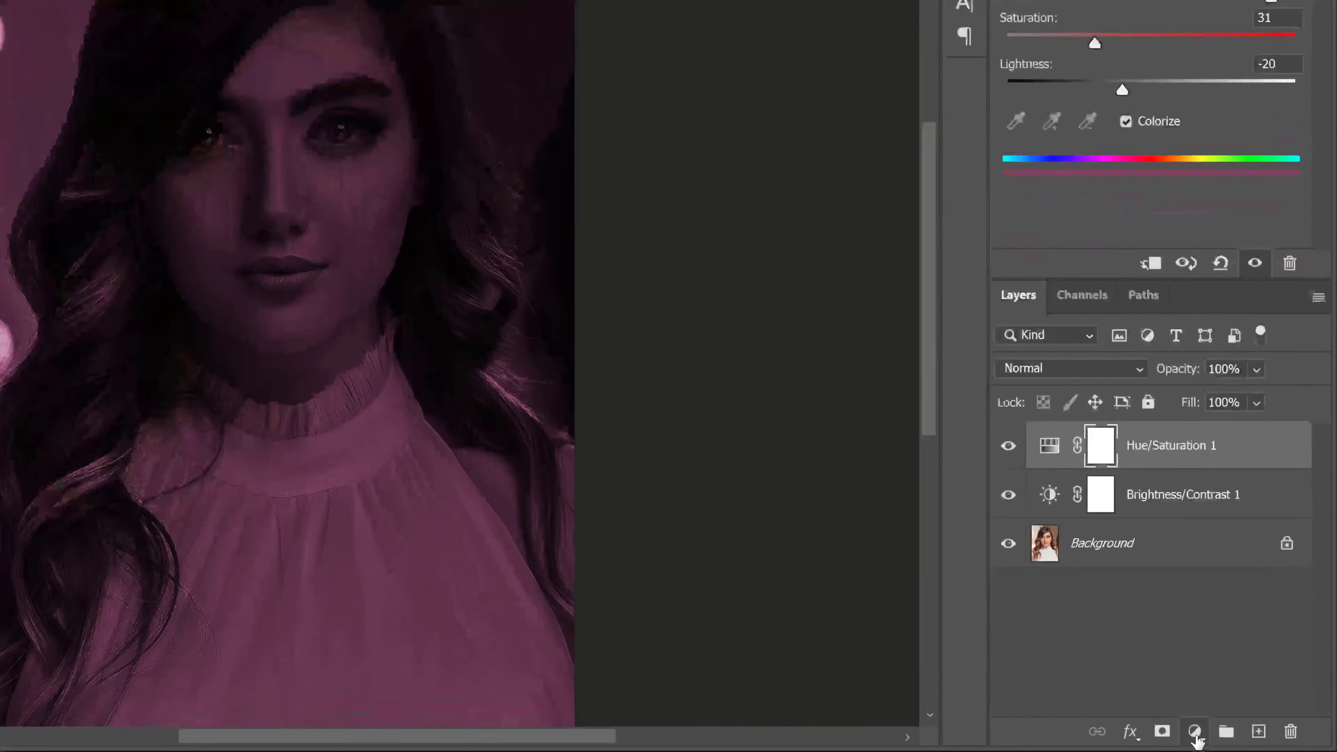
{"action": "left_click", "coordinate": [1233, 738]}
{"action": "left_click", "coordinate": [1080, 363]}
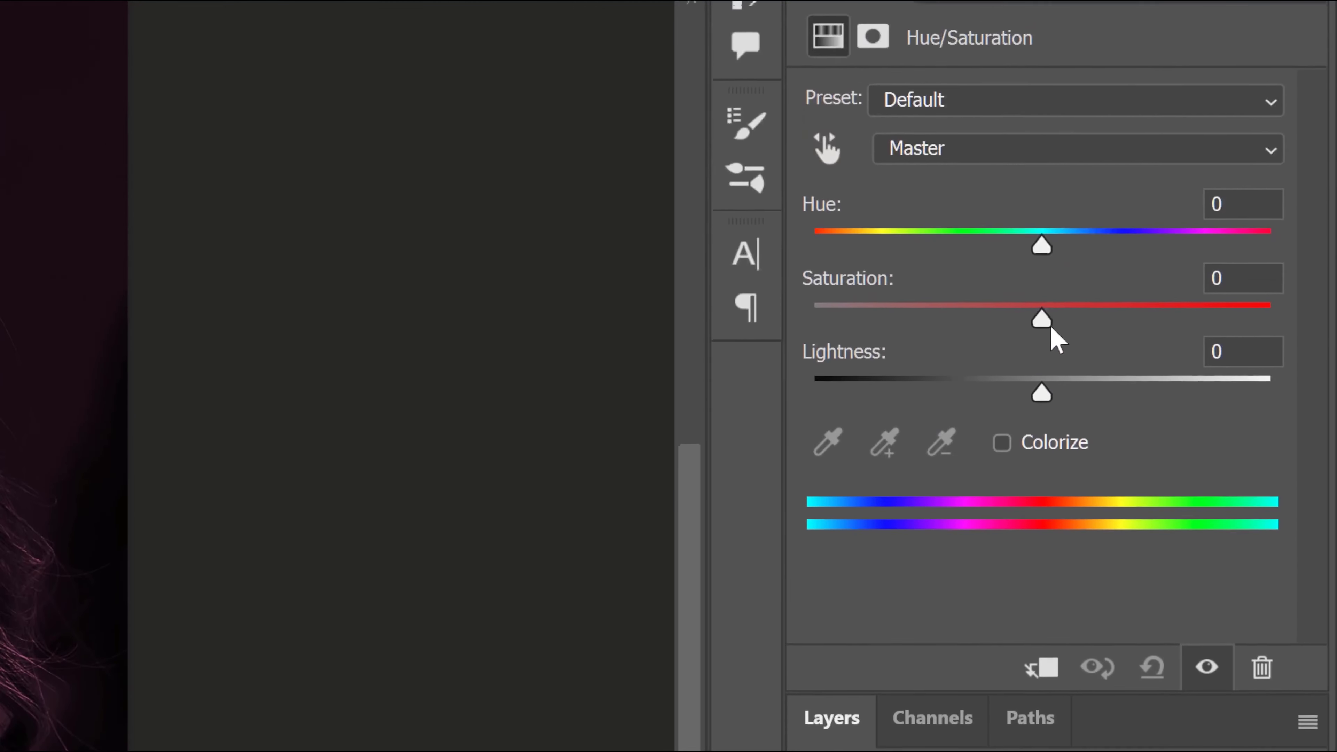
{"action": "left_click_drag", "start_coordinate": [0, 527], "coordinate": [338, 492]}
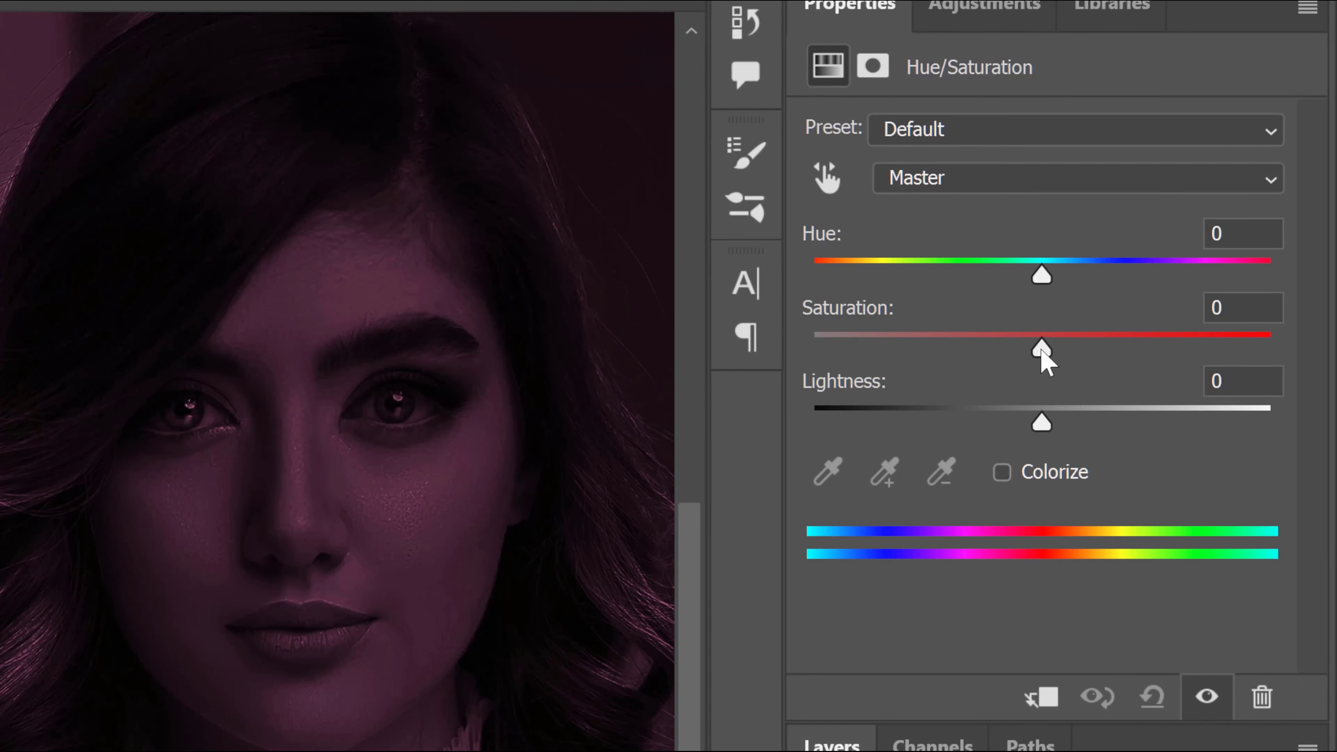
{"action": "left_click_drag", "start_coordinate": [1041, 350], "coordinate": [915, 343]}
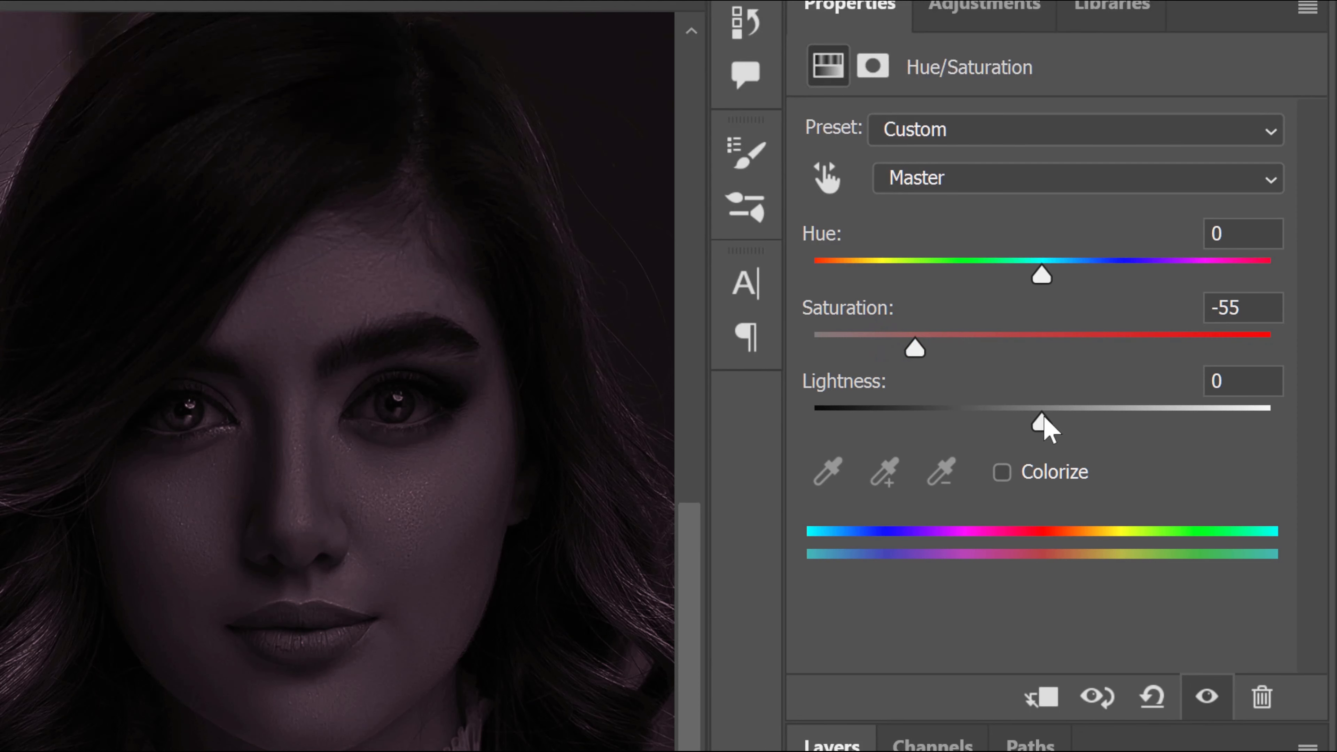
{"action": "left_click_drag", "start_coordinate": [1042, 424], "coordinate": [852, 428]}
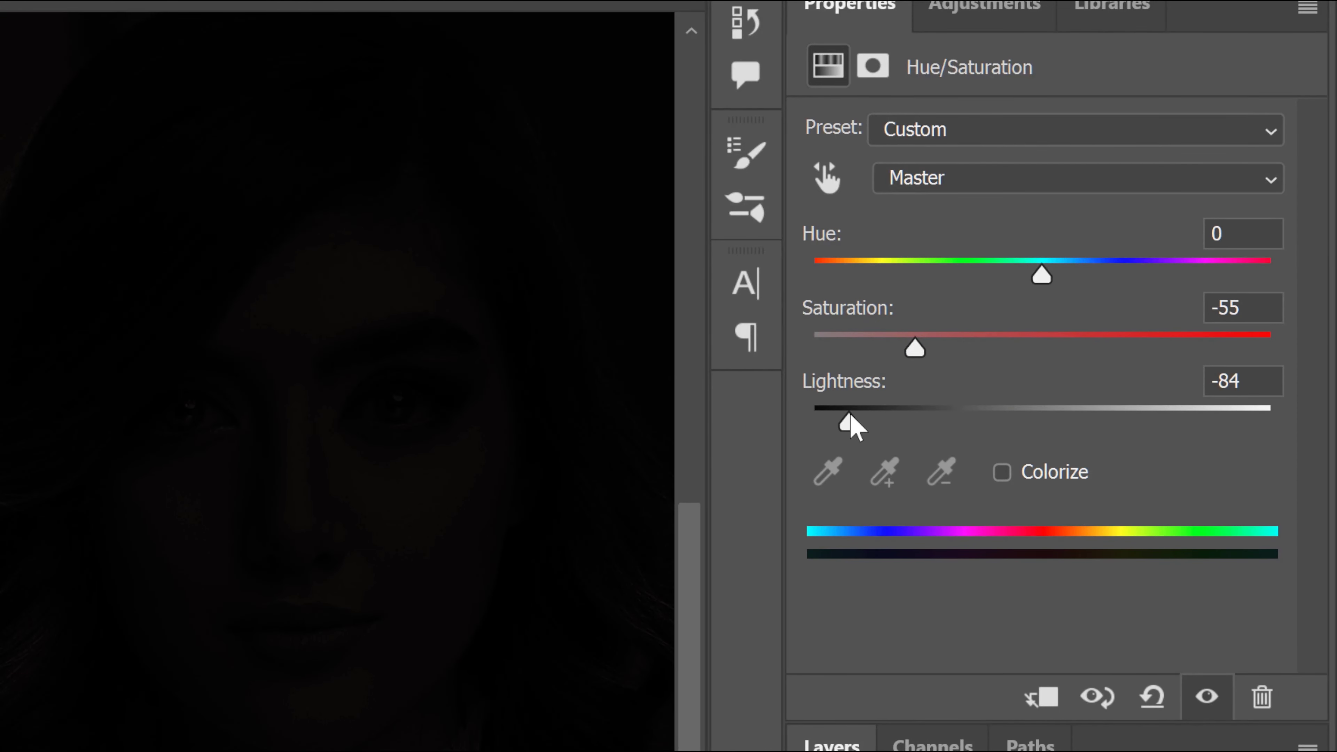
{"action": "left_click_drag", "start_coordinate": [853, 428], "coordinate": [851, 427]}
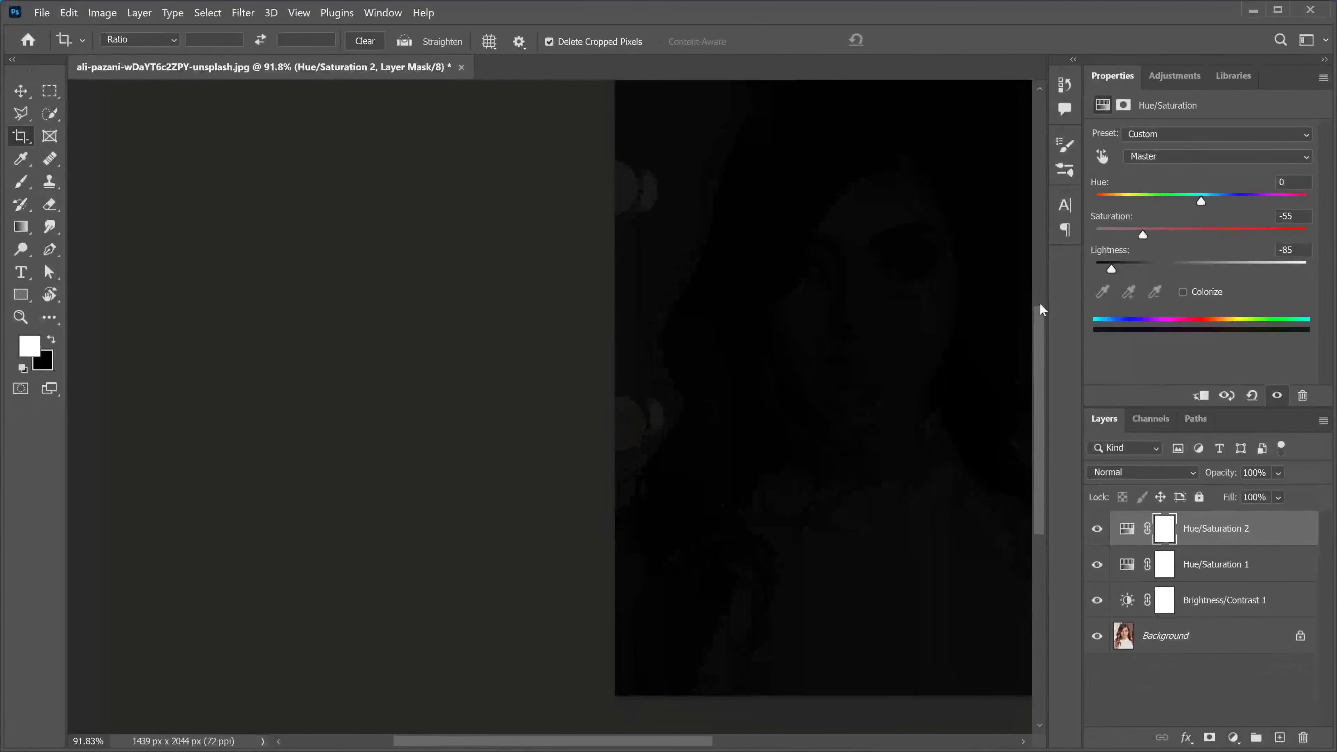
Target the mask of the Hue/Saturation 2 layer and set up a soft Brush with 100% opacity and 40% flow
{"action": "left_click_drag", "start_coordinate": [839, 335], "coordinate": [661, 347]}
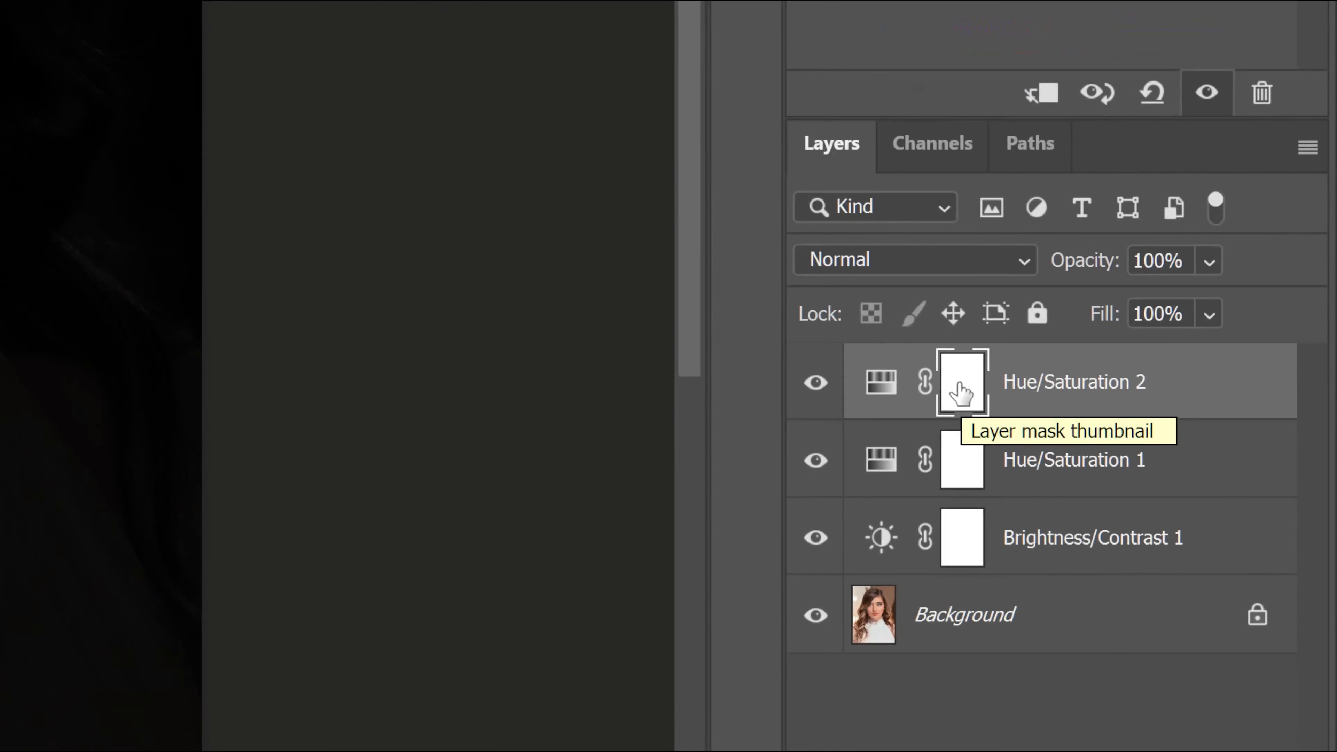
{"action": "left_click", "coordinate": [1164, 527]}
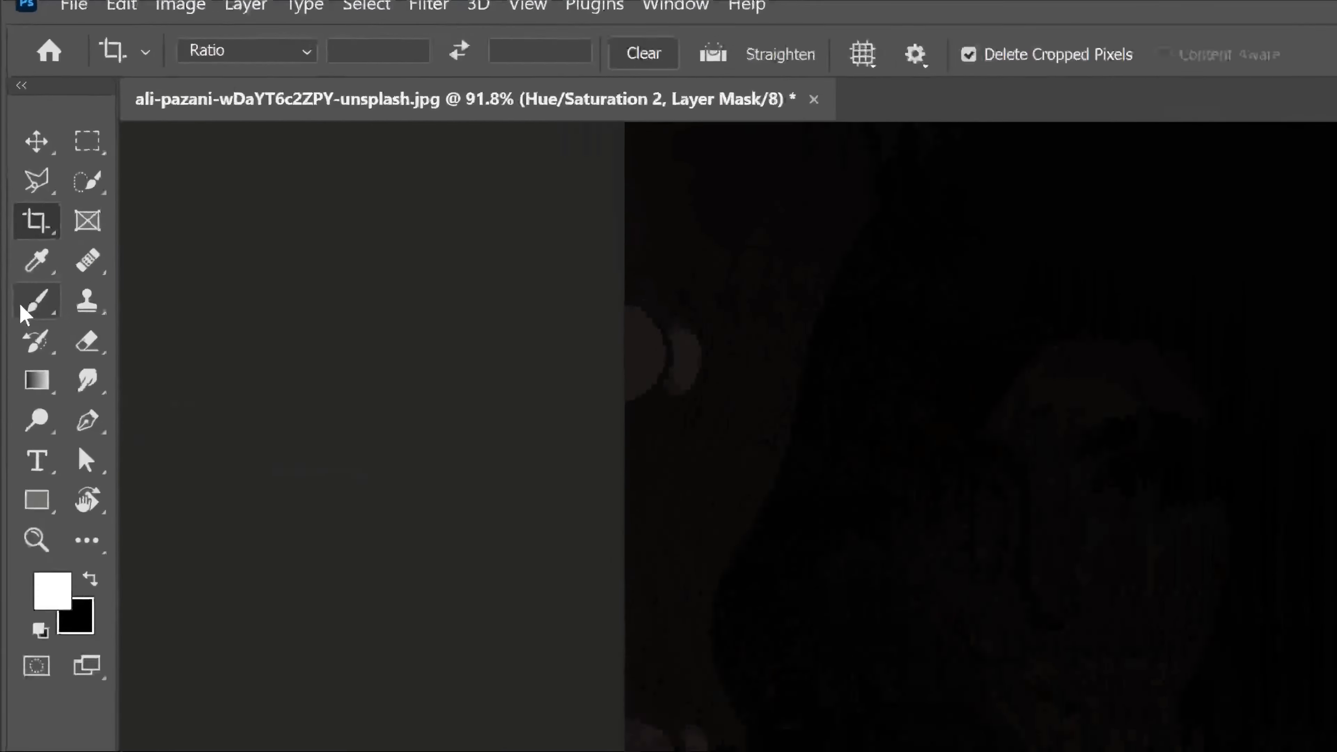
{"action": "left_click", "coordinate": [15, 186]}
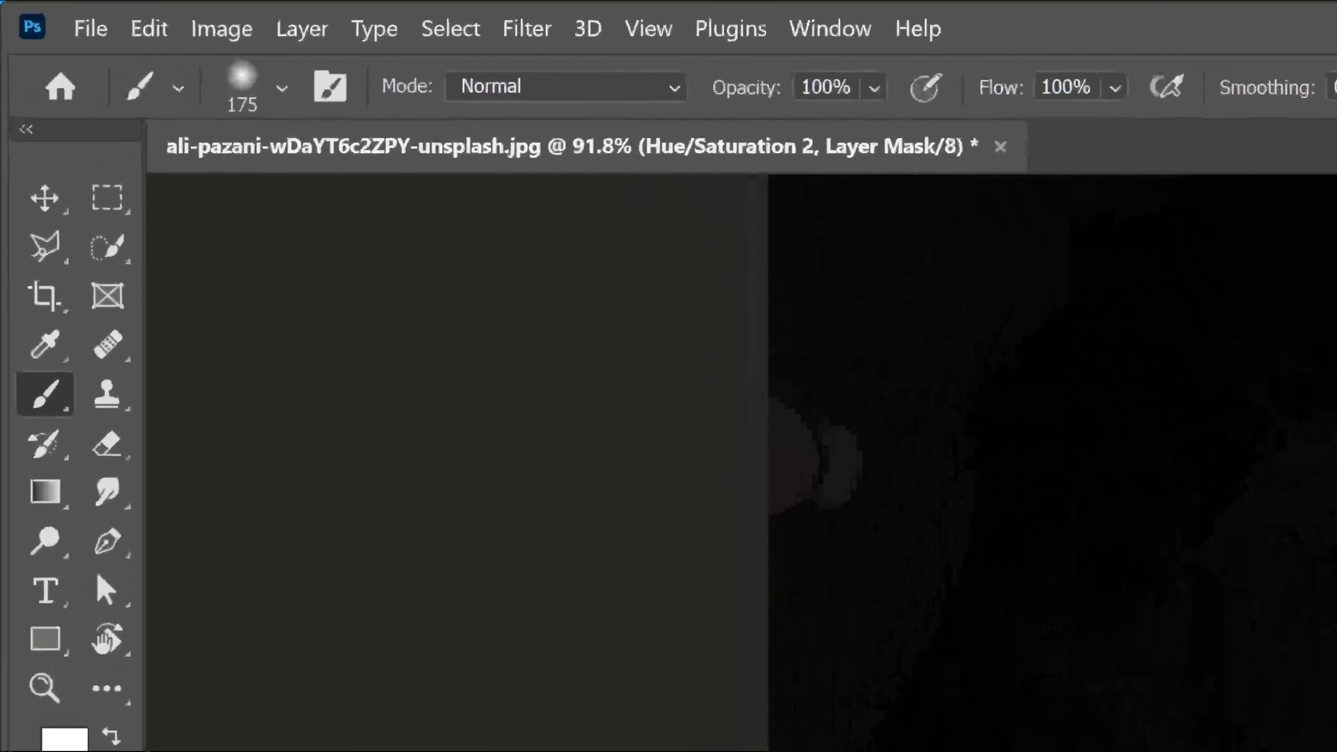
{"action": "left_click", "coordinate": [381, 39]}
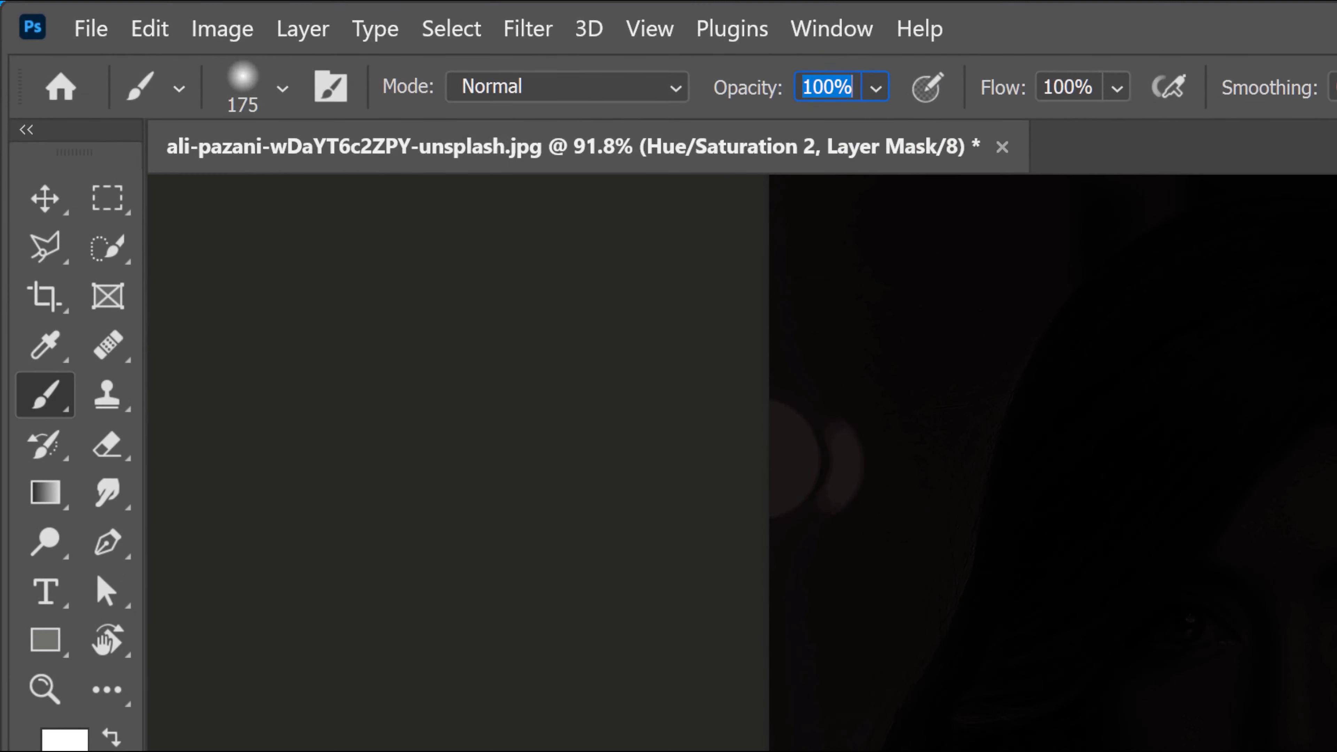
{"action": "left_click", "coordinate": [1059, 76]}
{"action": "type", "text": "4"}
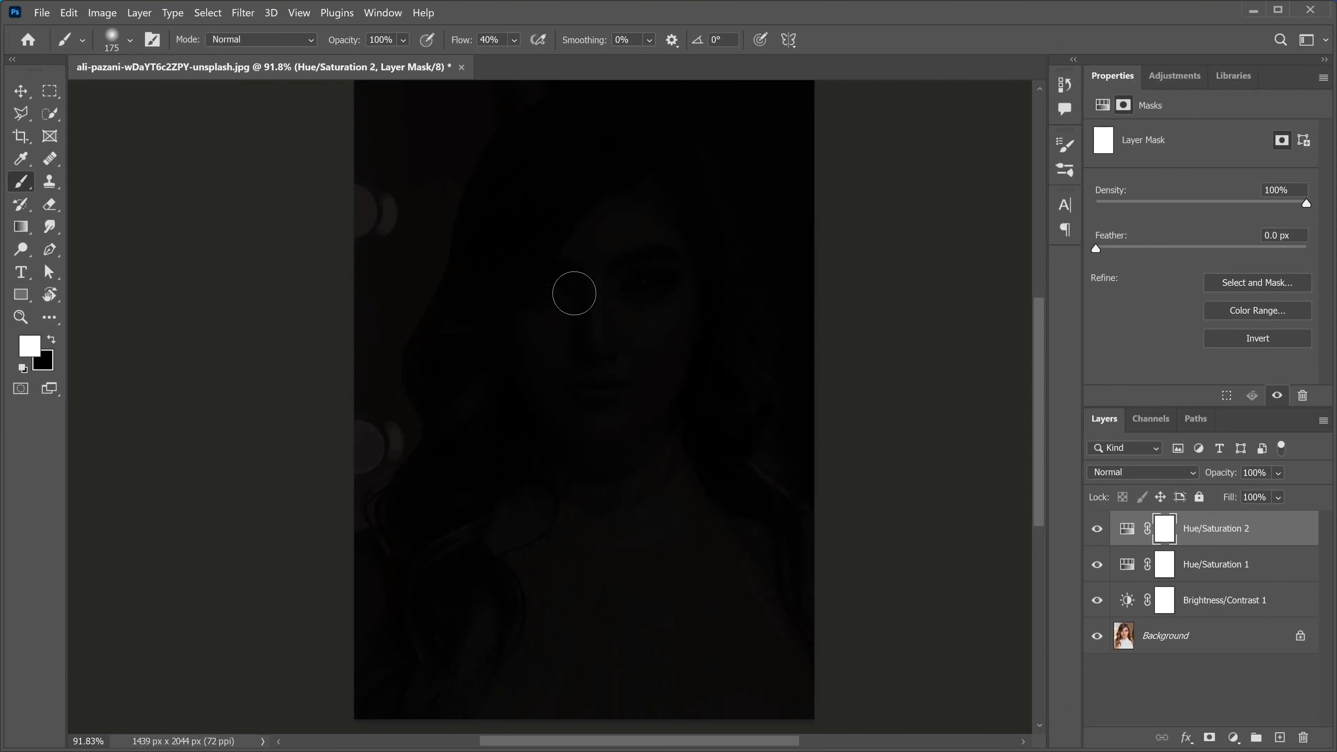
Enlarge the brush to 1100 px for painting on the layer mask
{"action": "key", "text": "bracketright"}
{"action": "key", "text": "bracketright"}
{"action": "key", "text": "bracketright"}
{"action": "key", "text": "bracketright"}
{"action": "key", "text": "bracketright"}
{"action": "key", "text": "bracketright"}
{"action": "key", "text": "bracketright"}
{"action": "key", "text": "bracketright"}
{"action": "key", "text": "bracketright"}
{"action": "key", "text": "bracketright"}
{"action": "key", "text": "bracketright"}
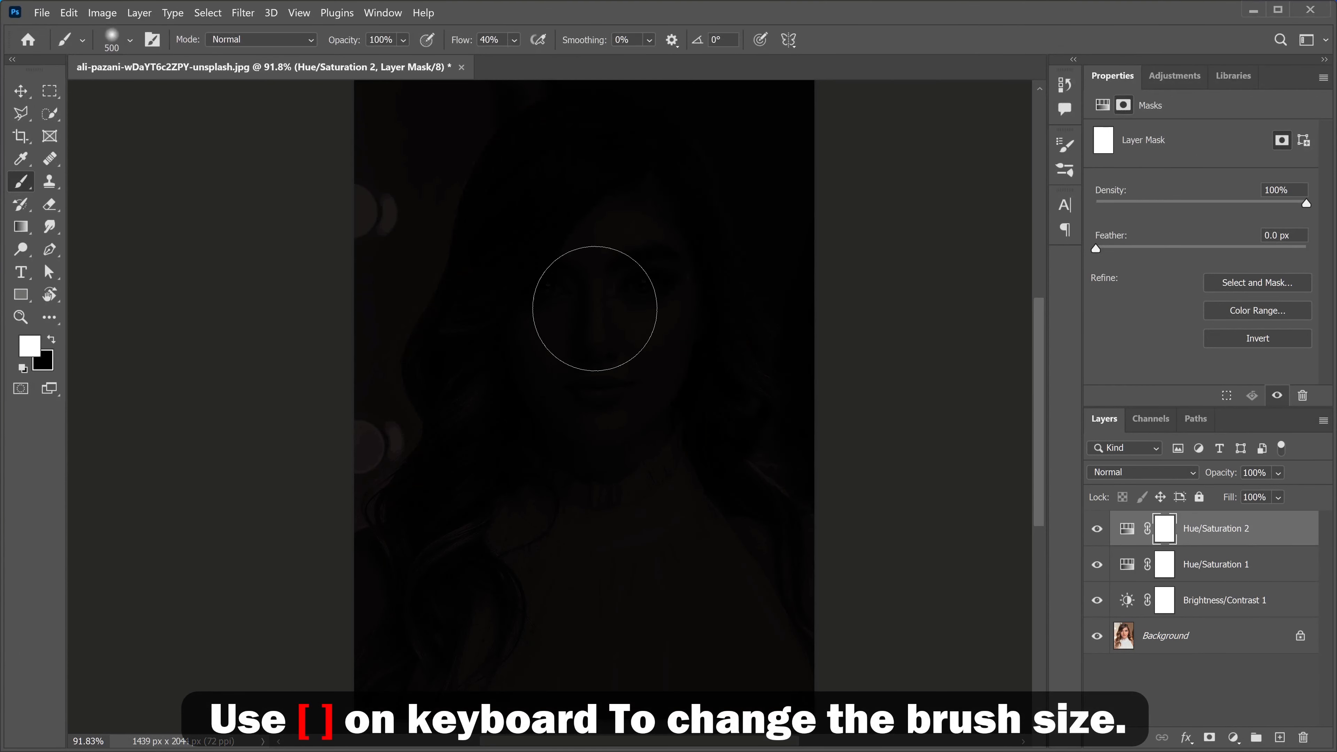
{"action": "left_click", "coordinate": [592, 321]}
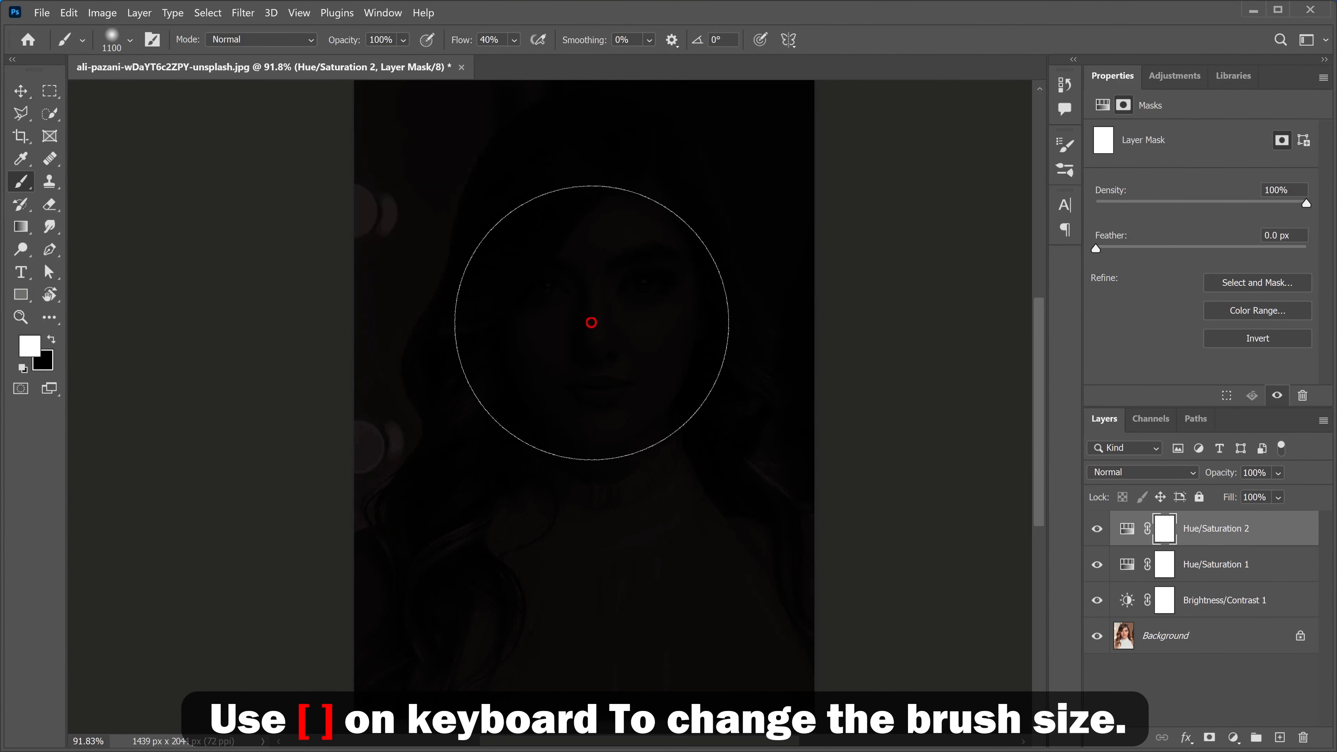
{"action": "left_click", "coordinate": [592, 312]}
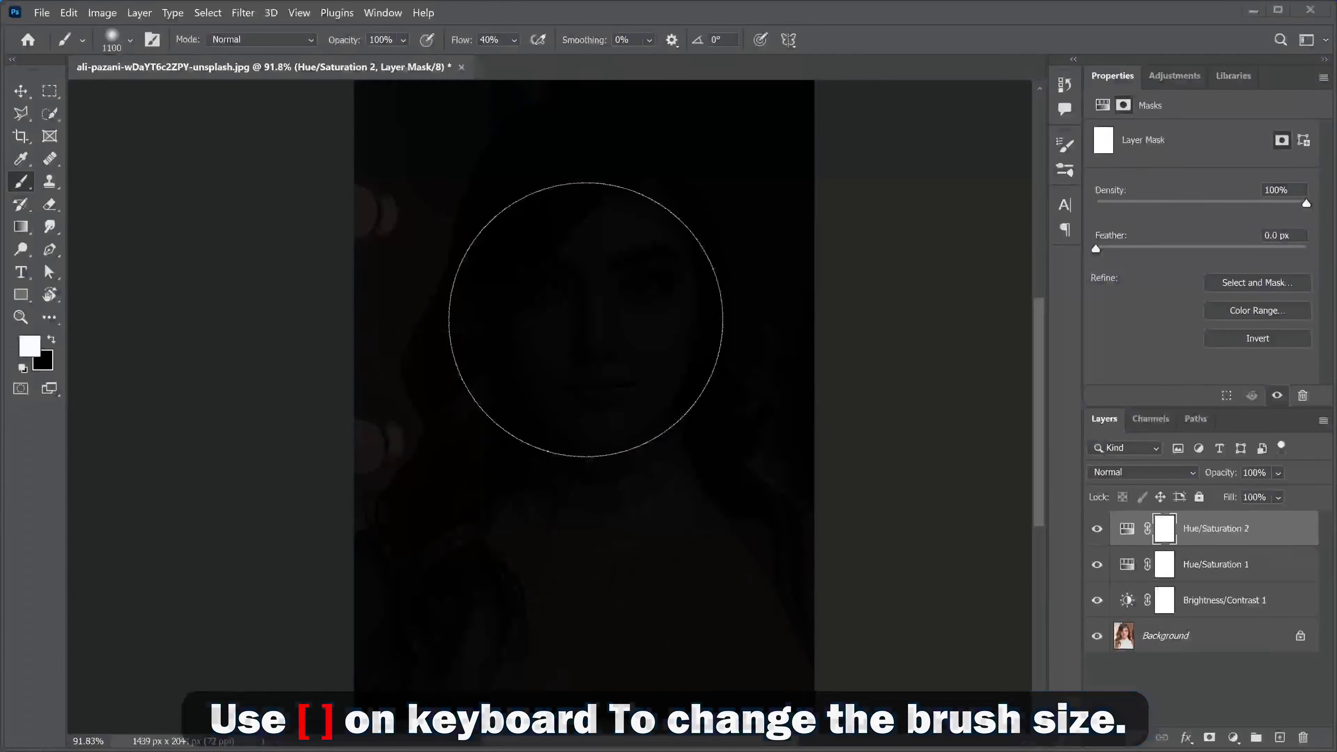
Paint black on the Hue/Saturation 2 mask over the woman's face, hair and chest to bring back the purple tint
{"action": "key", "text": "x"}
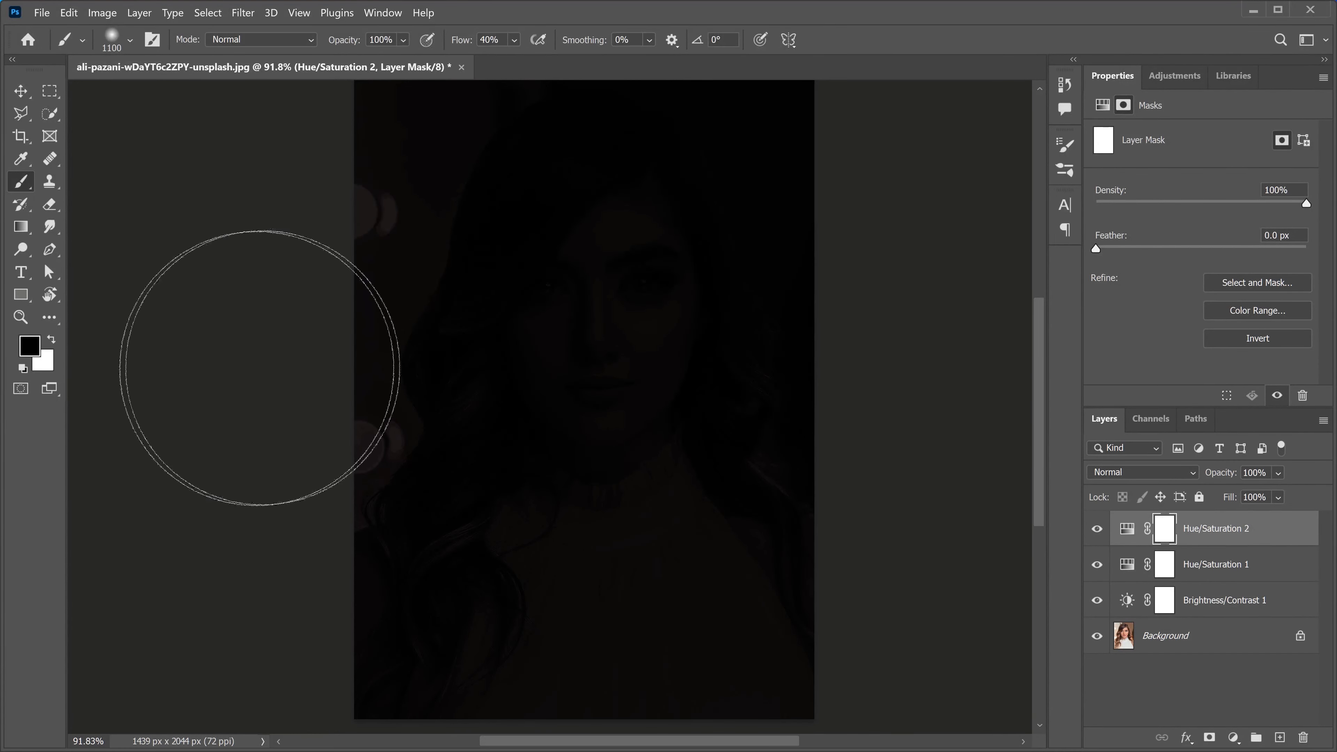
{"action": "left_click", "coordinate": [51, 340]}
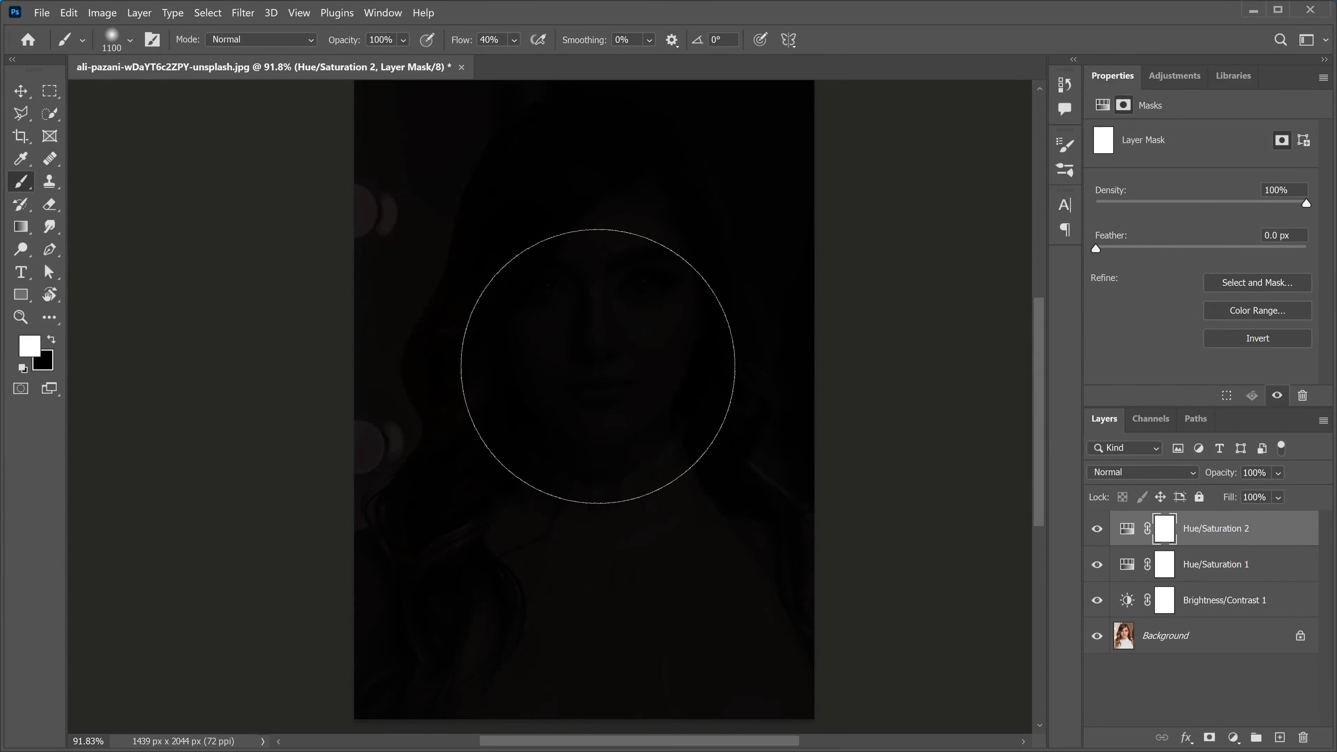
{"action": "left_click", "coordinate": [51, 340]}
{"action": "mouse_move", "coordinate": [498, 316]}
{"action": "left_mouse_down"}
{"action": "mouse_move", "coordinate": [588, 317]}
{"action": "mouse_move", "coordinate": [546, 493]}
{"action": "mouse_move", "coordinate": [558, 607]}
{"action": "mouse_move", "coordinate": [613, 651]}
{"action": "mouse_move", "coordinate": [486, 612]}
{"action": "mouse_move", "coordinate": [343, 619]}
{"action": "mouse_move", "coordinate": [394, 597]}
{"action": "mouse_move", "coordinate": [534, 447]}
{"action": "left_mouse_up"}
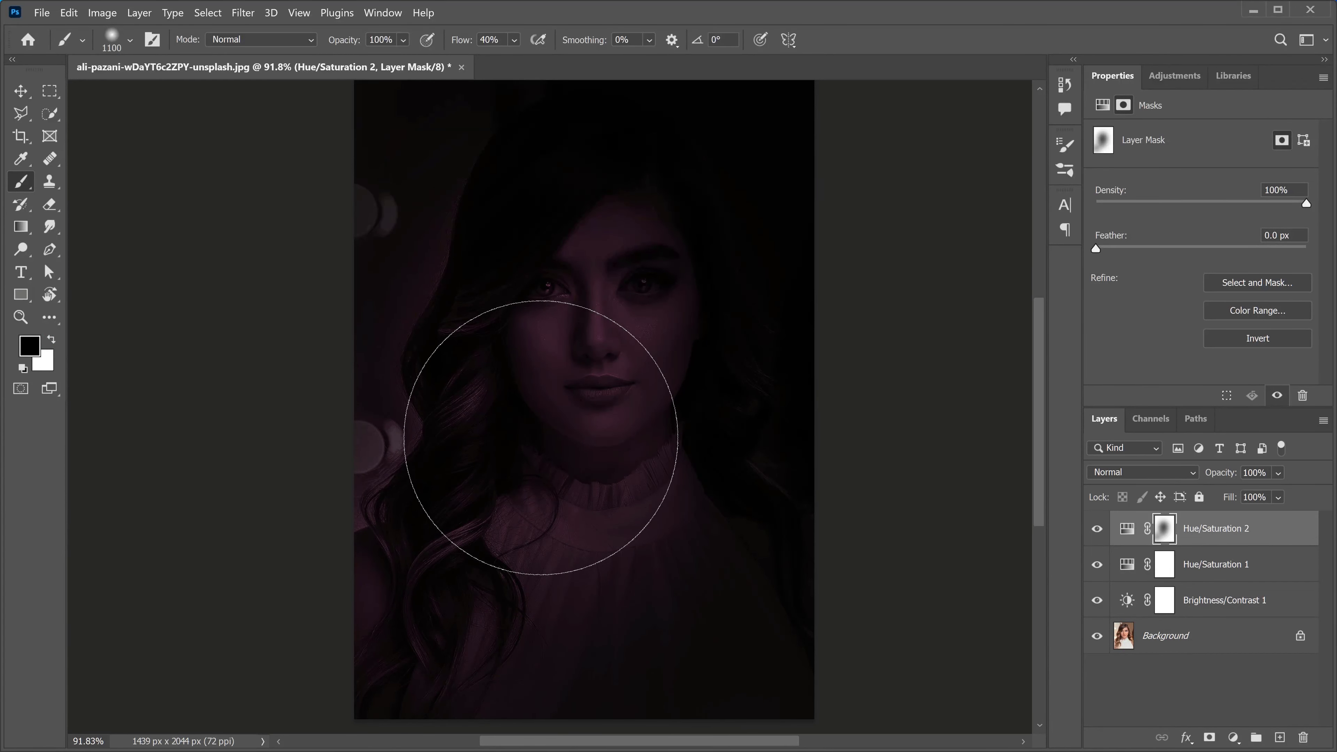
{"action": "mouse_move", "coordinate": [660, 481]}
{"action": "left_mouse_down"}
{"action": "mouse_move", "coordinate": [733, 566]}
{"action": "mouse_move", "coordinate": [729, 690]}
{"action": "mouse_move", "coordinate": [621, 570]}
{"action": "left_mouse_up"}
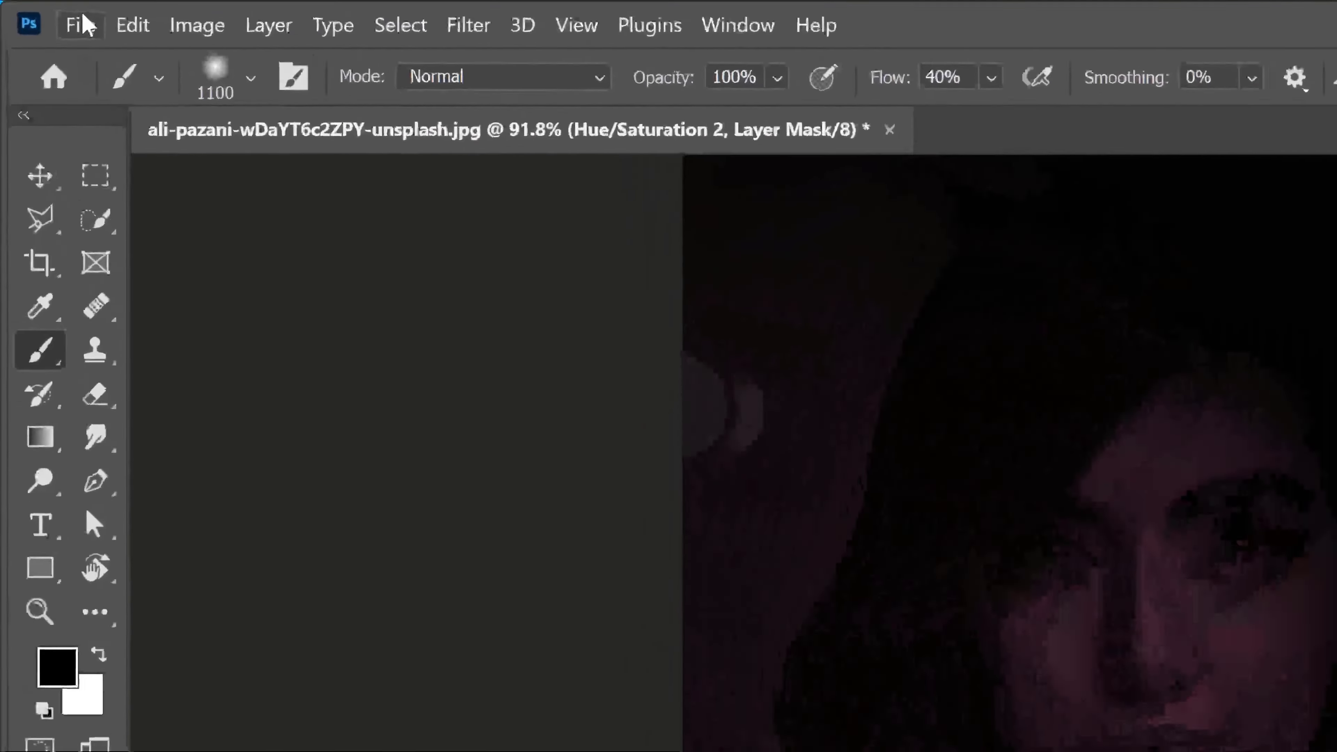
Open the dragon tattoo image NicePng_tattoos-png_61307 (1).png
{"action": "left_click", "coordinate": [43, 12]}
{"action": "left_click", "coordinate": [133, 99]}
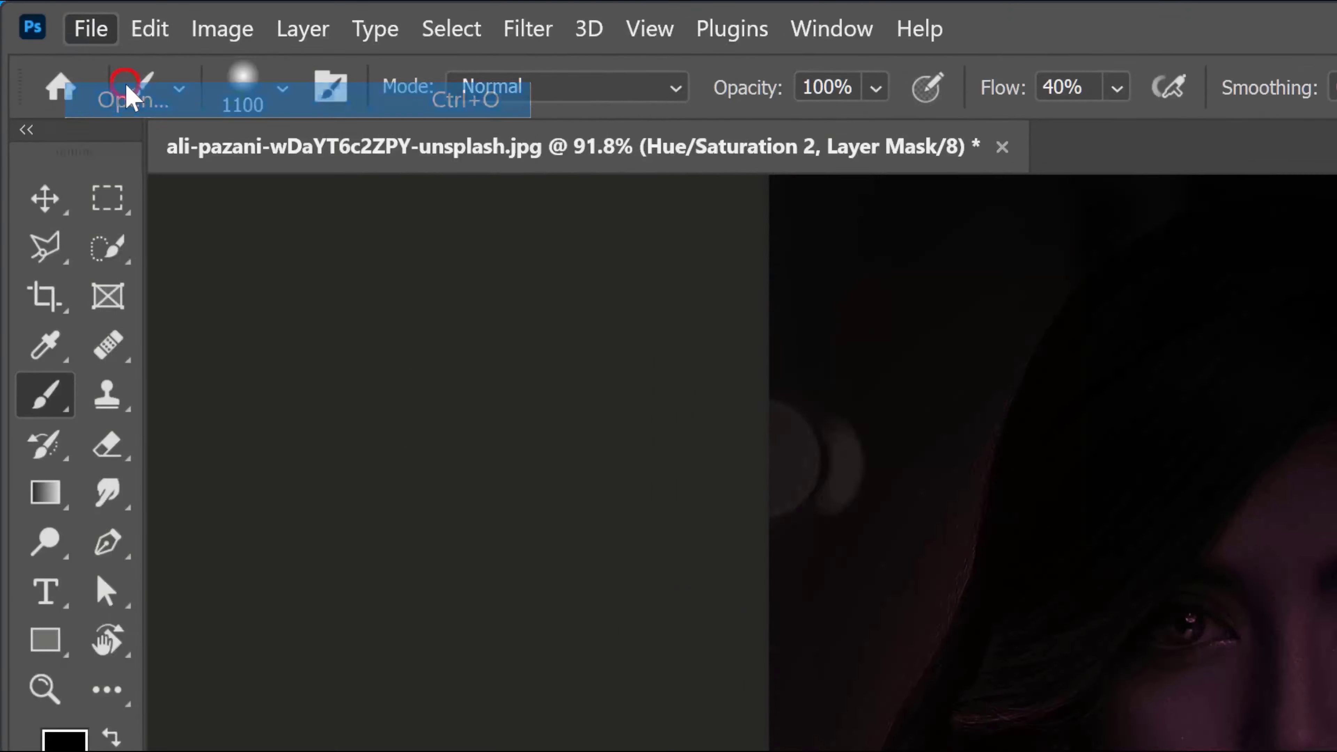
{"action": "double_click", "coordinate": [1095, 298]}
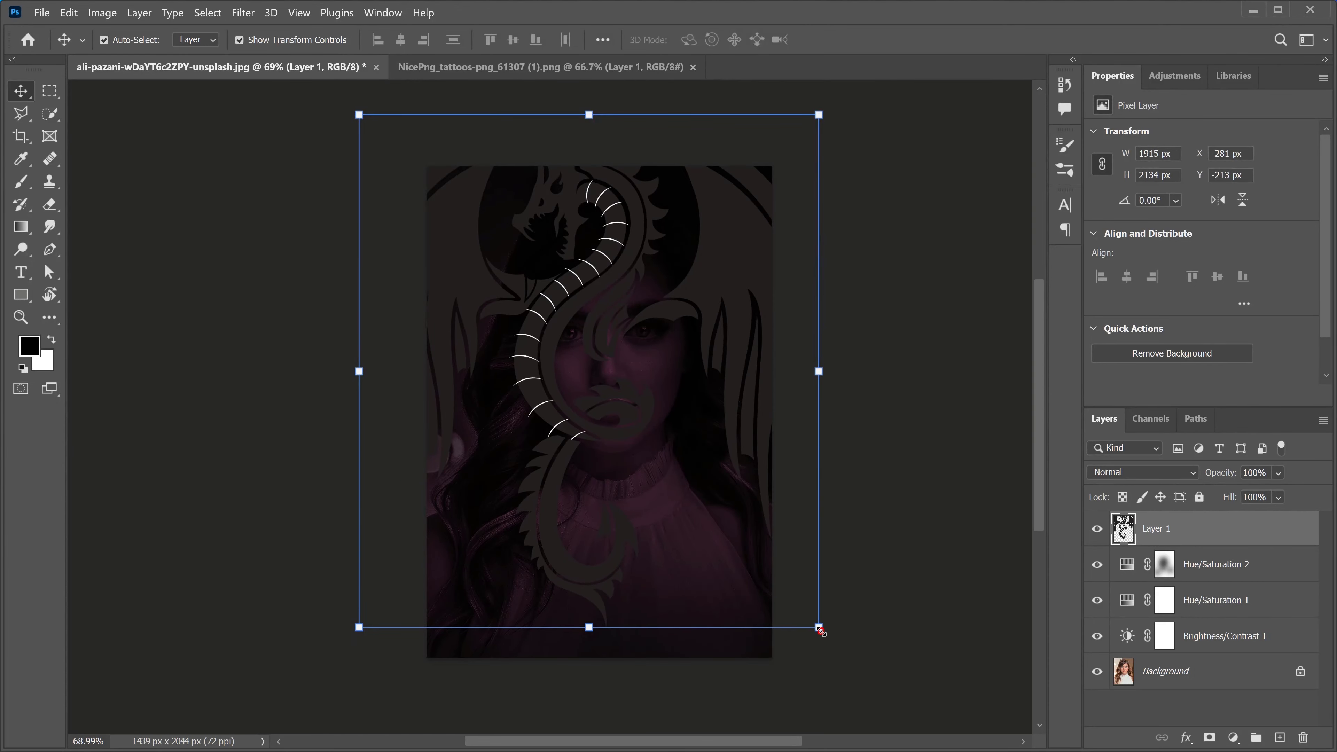
Scale the dragon tattoo layer to about 14.7% (281 px wide) and place it over the cheek beneath the woman's eye
{"action": "left_click_drag", "start_coordinate": [820, 630], "coordinate": [495, 269]}
{"action": "left_click_drag", "start_coordinate": [475, 187], "coordinate": [681, 396]}
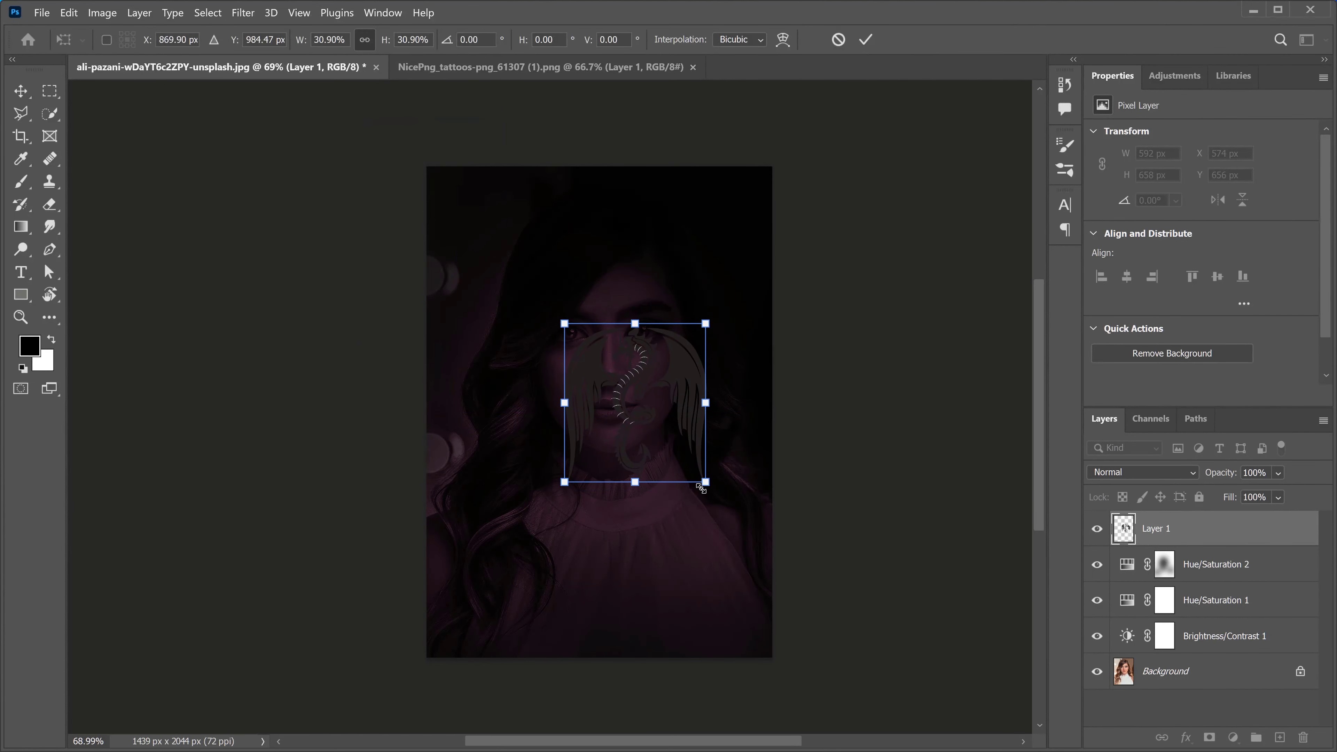
{"action": "left_click_drag", "start_coordinate": [701, 489], "coordinate": [643, 424]}
{"action": "left_click_drag", "start_coordinate": [636, 364], "coordinate": [670, 367]}
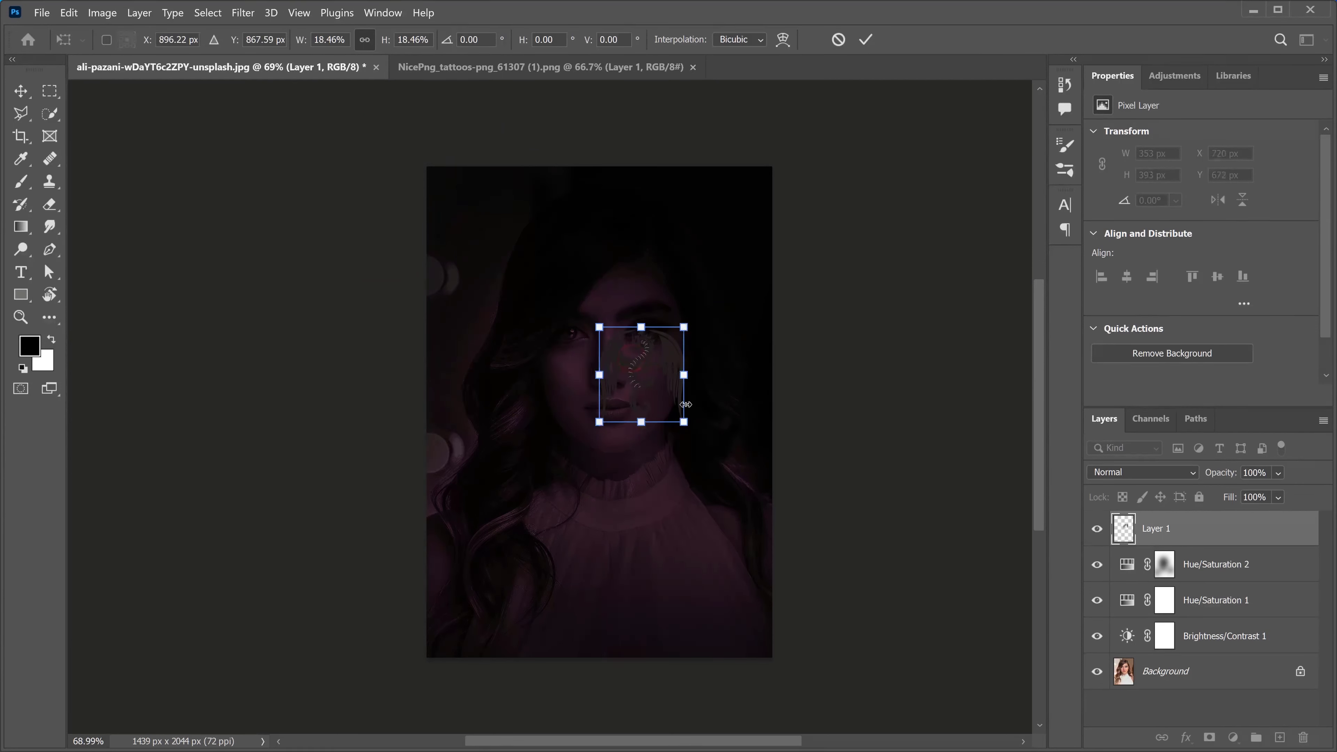
{"action": "left_click_drag", "start_coordinate": [684, 421], "coordinate": [666, 402]}
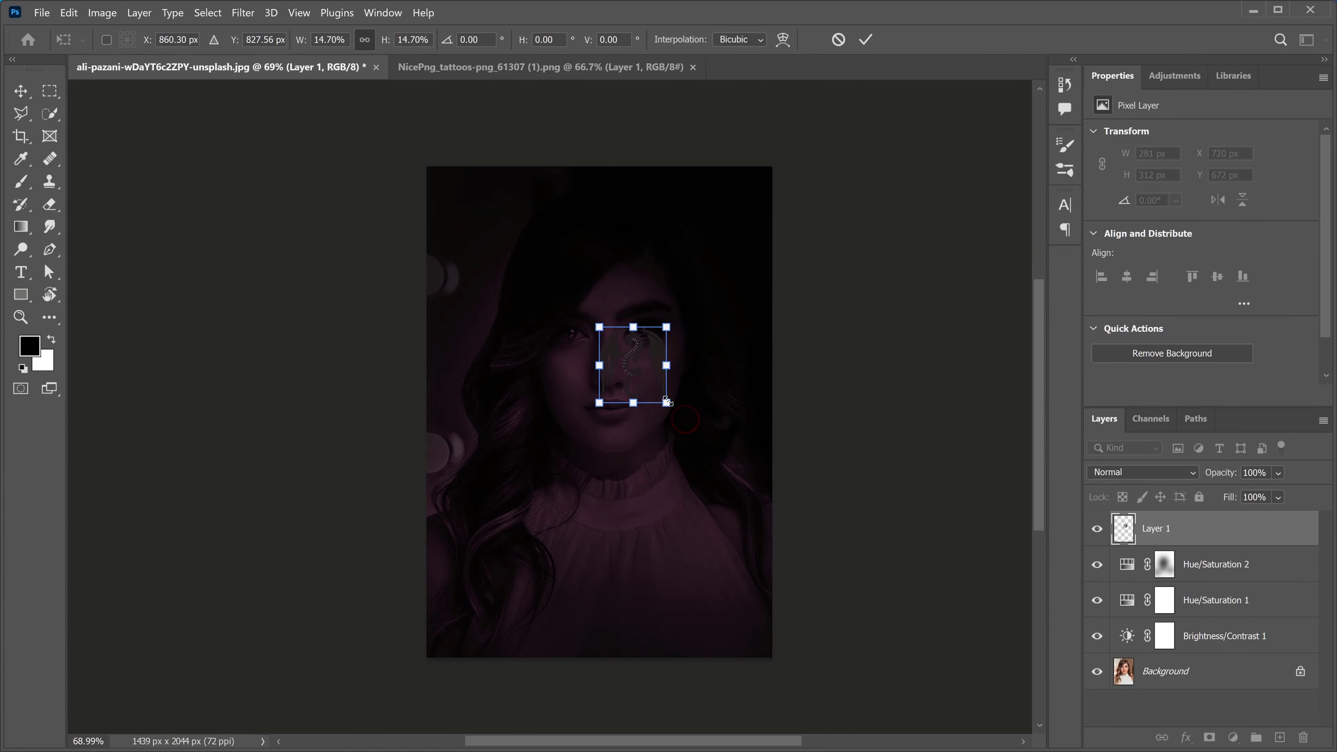
{"action": "left_click", "coordinate": [865, 39]}
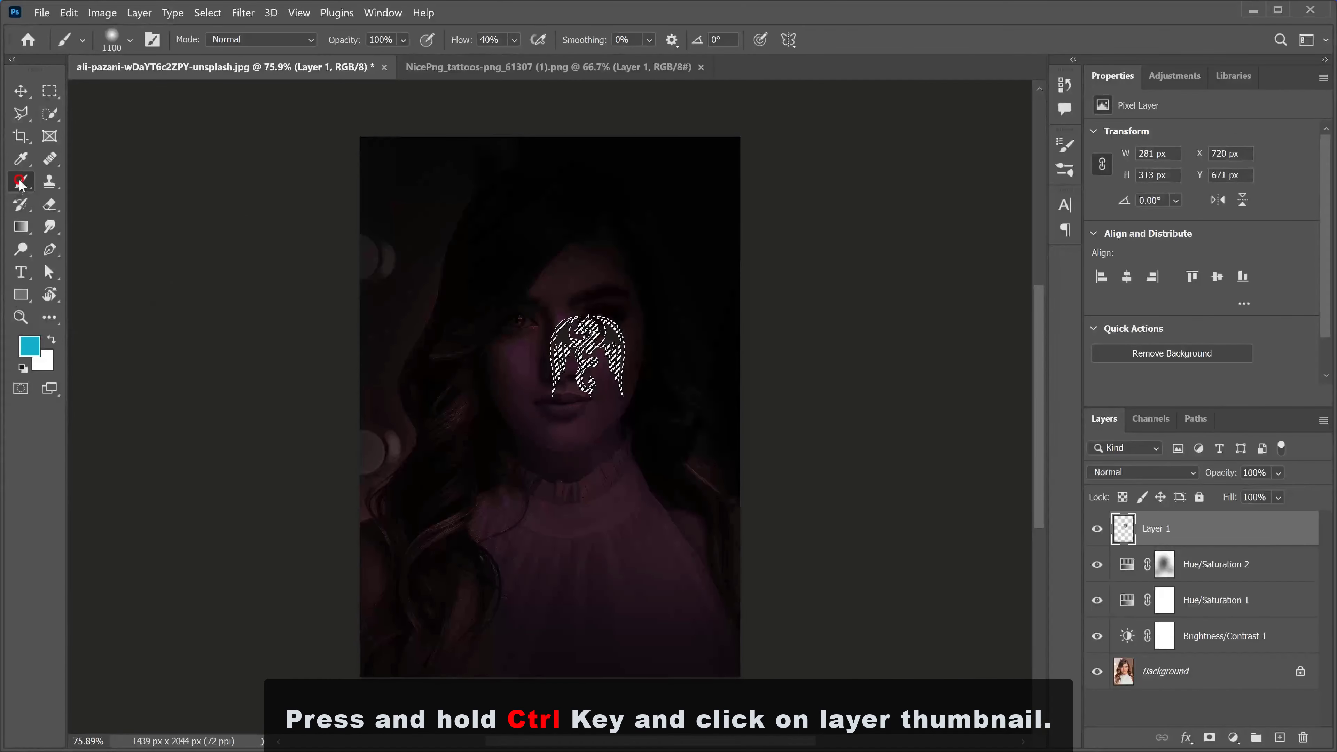
Set the Brush tool's foreground color to cyan, hex 15f6fe
{"action": "left_click", "coordinate": [19, 183]}
{"action": "left_click", "coordinate": [83, 179]}
{"action": "left_click", "coordinate": [30, 345]}
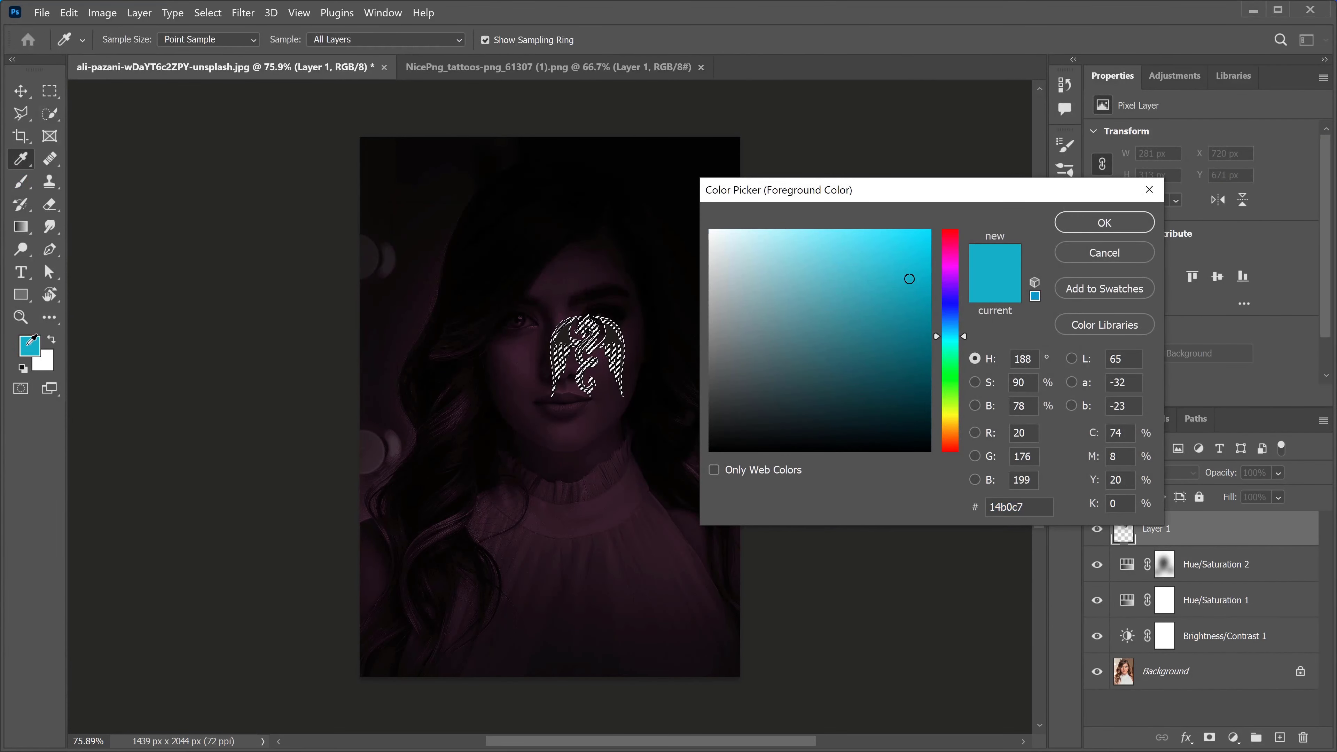
{"action": "left_click", "coordinate": [1007, 506]}
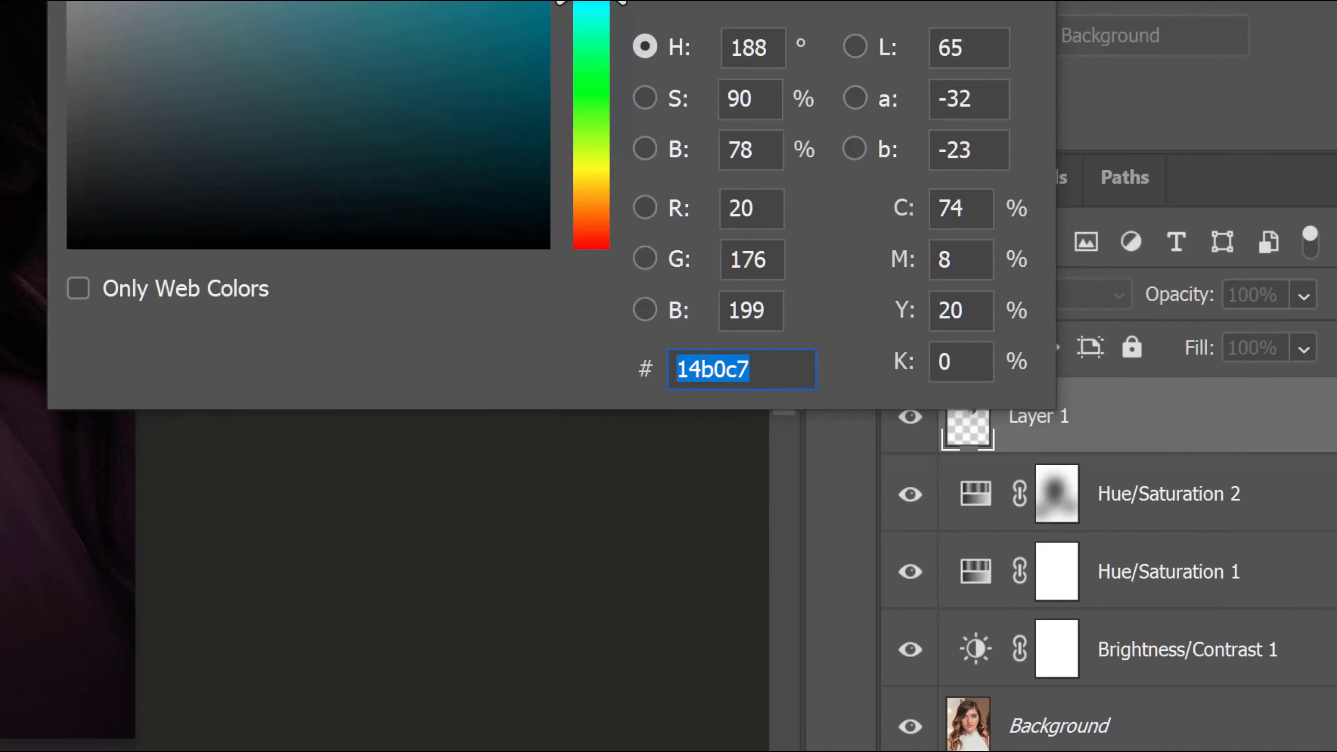
{"action": "type", "text": "15"}
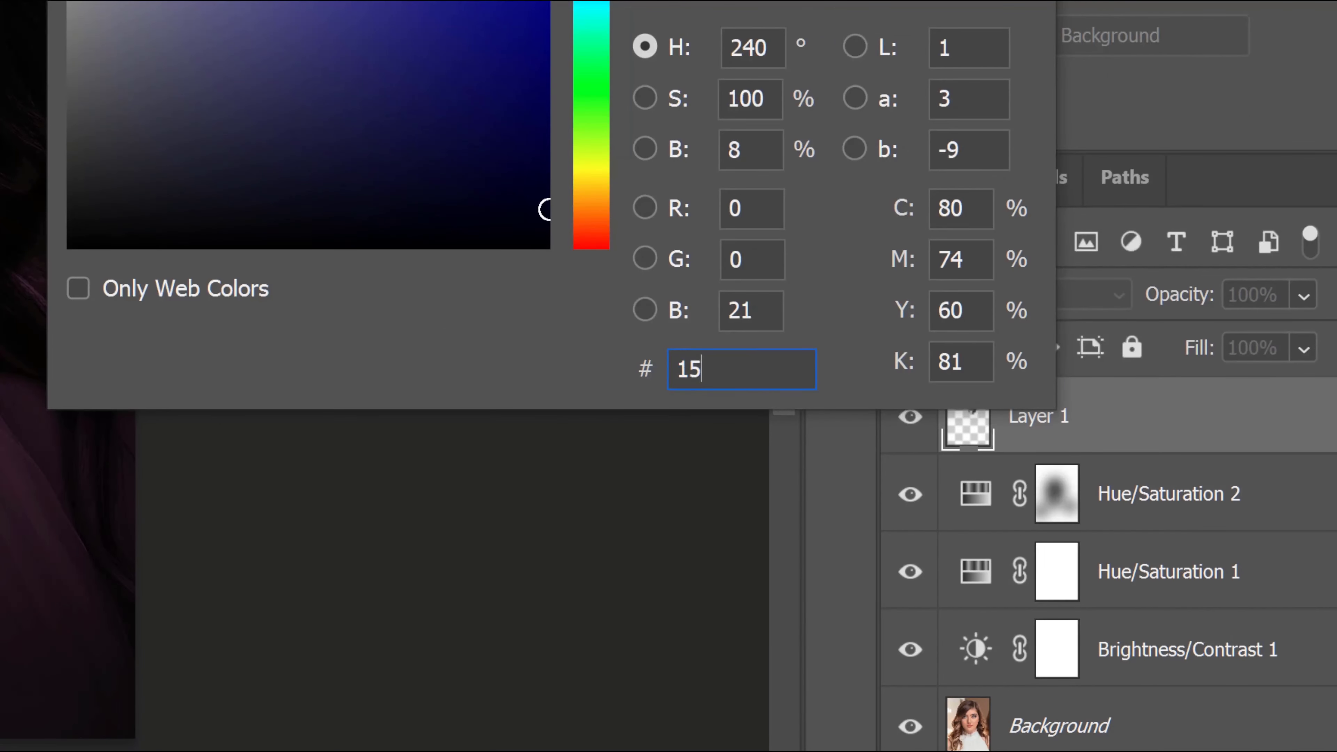
{"action": "type", "text": "f"}
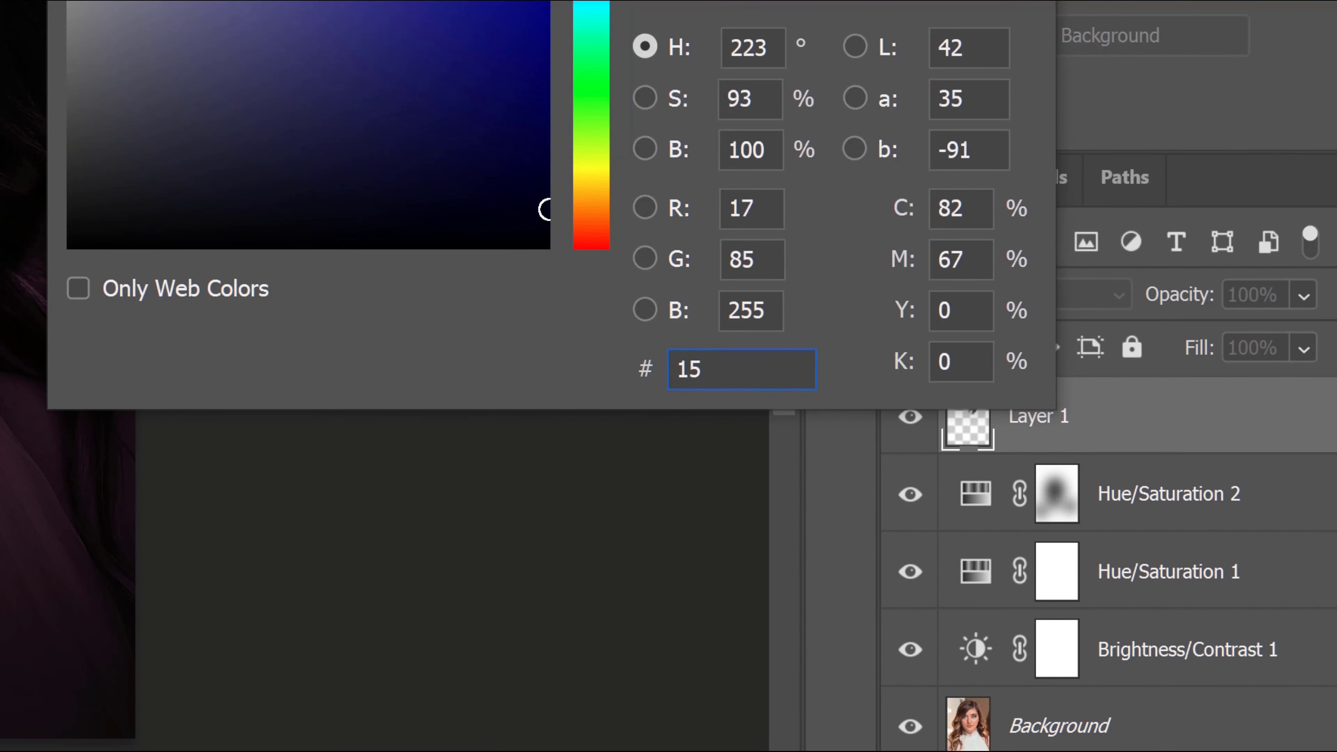
{"action": "type", "text": "6f"}
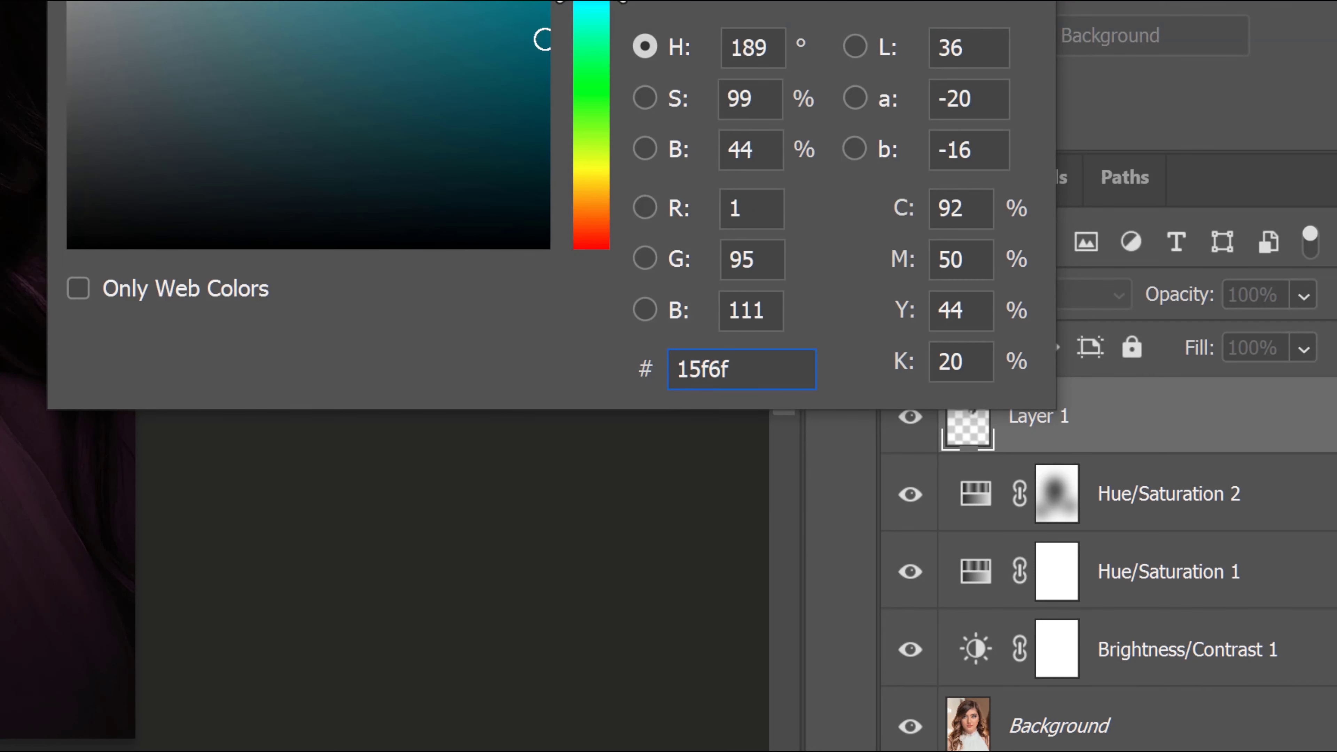
{"action": "type", "text": "e"}
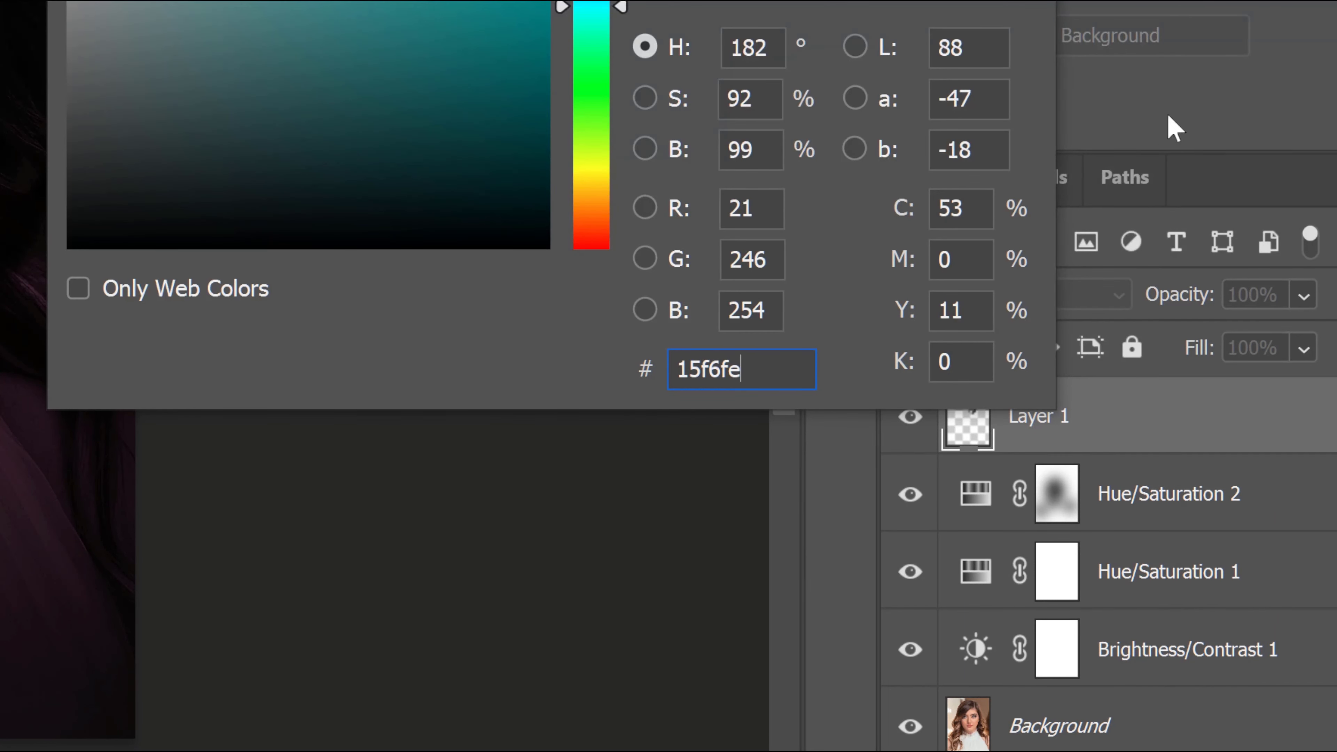
{"action": "left_click", "coordinate": [1101, 230]}
Paint the selected dragon tattoo cyan and clear the selection
{"action": "mouse_move", "coordinate": [578, 317]}
{"action": "left_mouse_down"}
{"action": "mouse_move", "coordinate": [597, 306]}
{"action": "mouse_move", "coordinate": [589, 323]}
{"action": "left_mouse_up"}
{"action": "key", "text": "ctrl+d"}
{"action": "key", "text": "ctrl+z"}
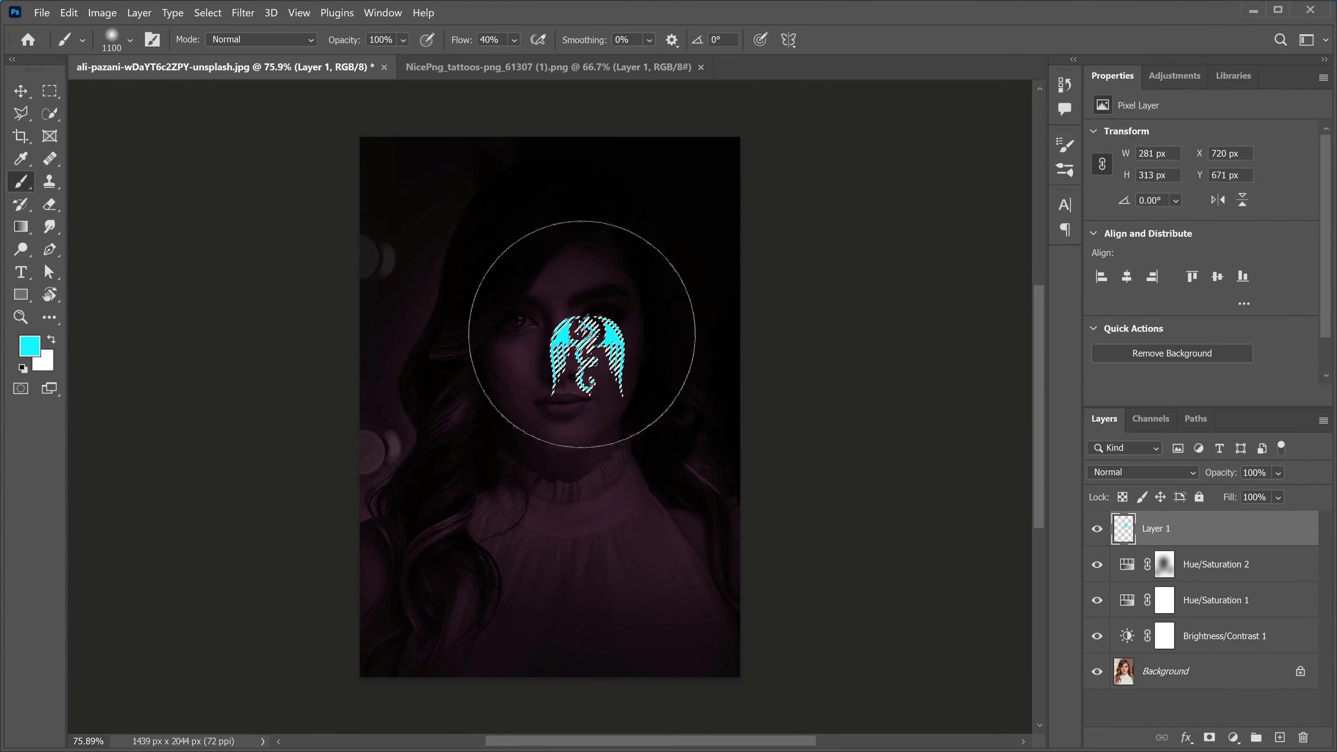
{"action": "key", "text": "ctrl+d"}
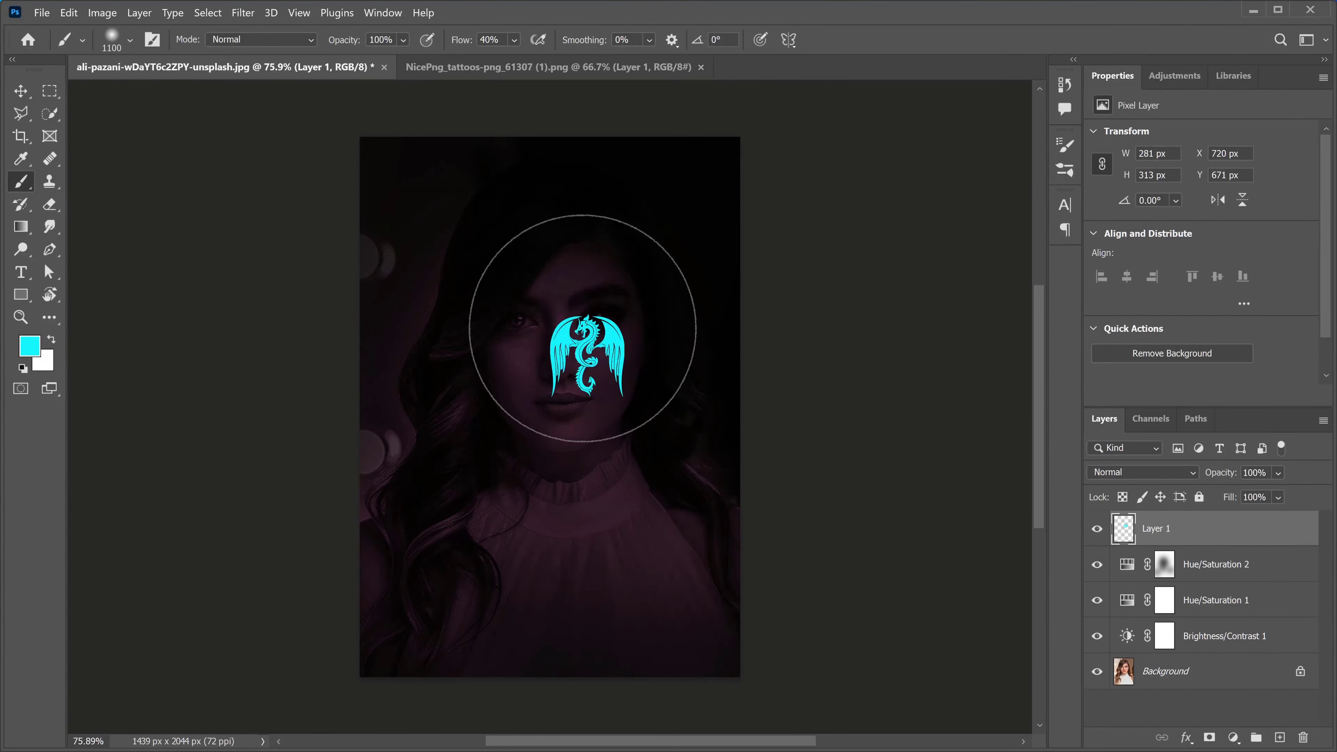
Rename the tattoo's Layer 1 to Dragon
{"action": "left_click", "coordinate": [20, 91]}
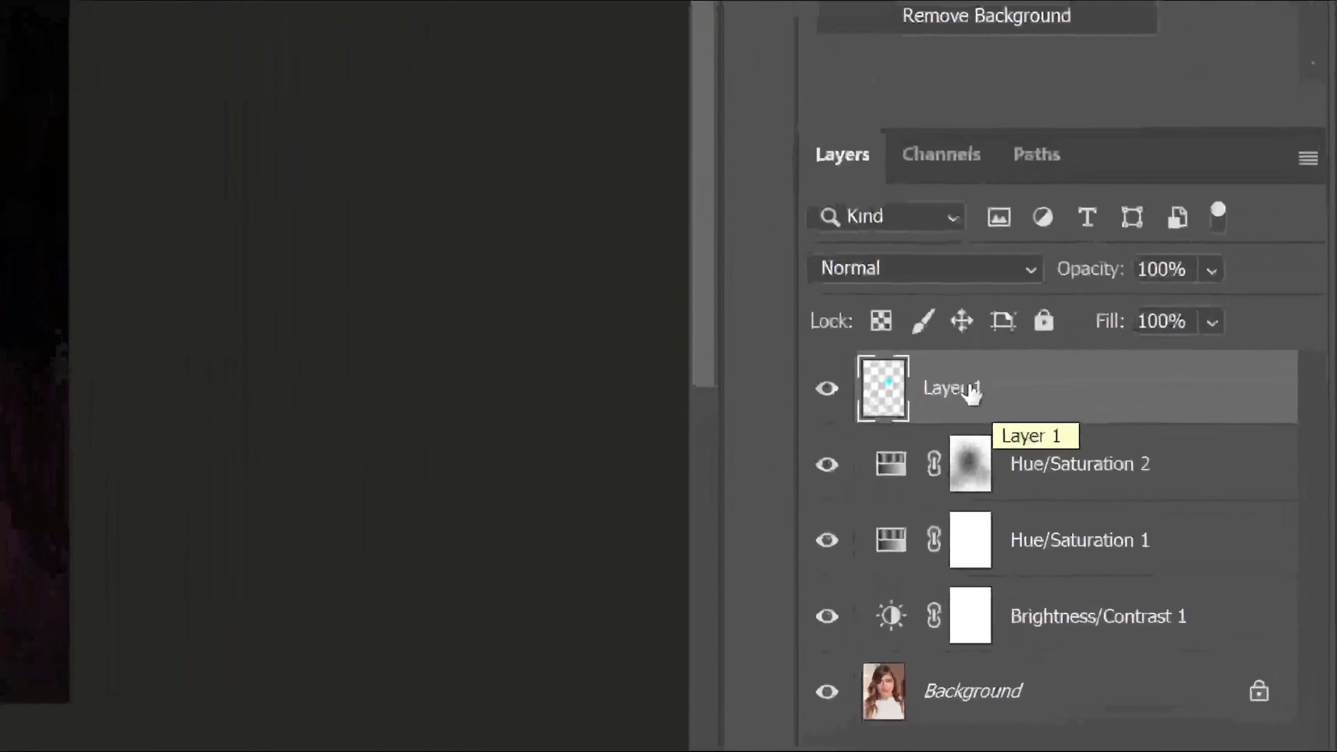
{"action": "double_click", "coordinate": [950, 382]}
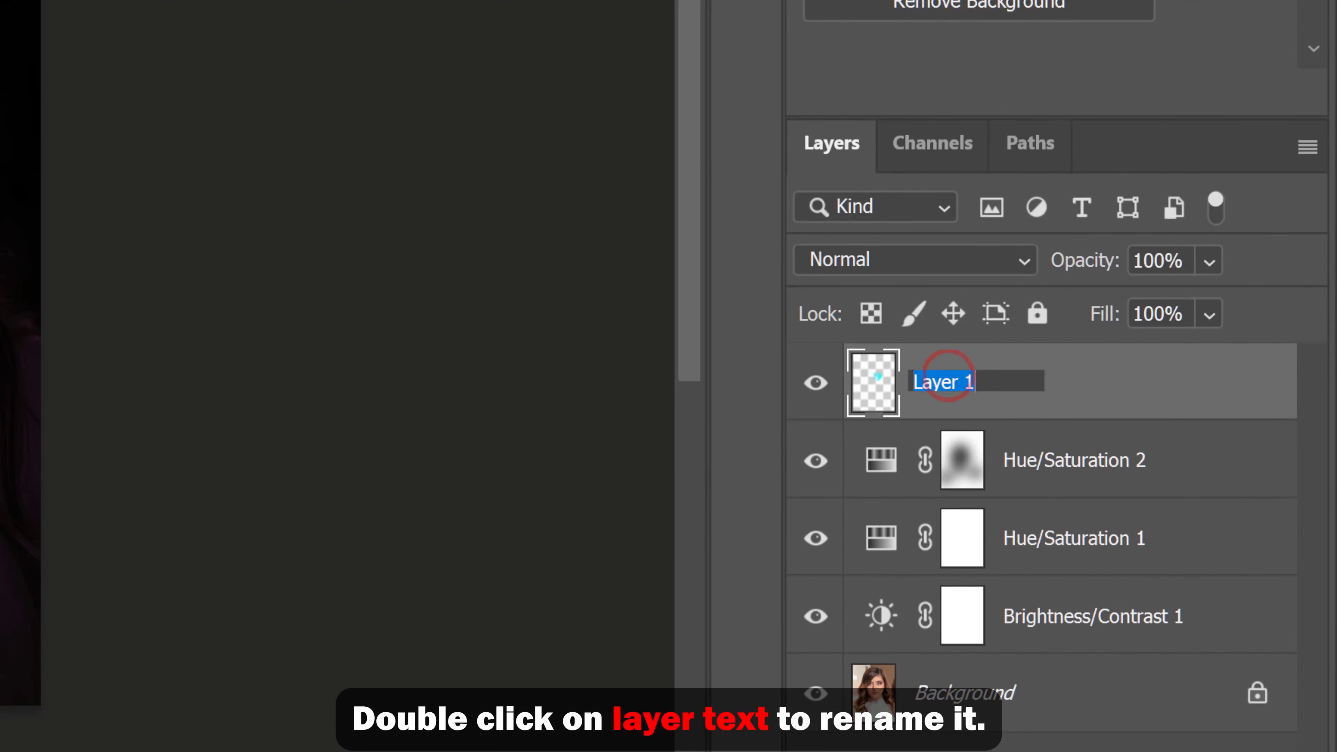
{"action": "type", "text": "Dragon"}
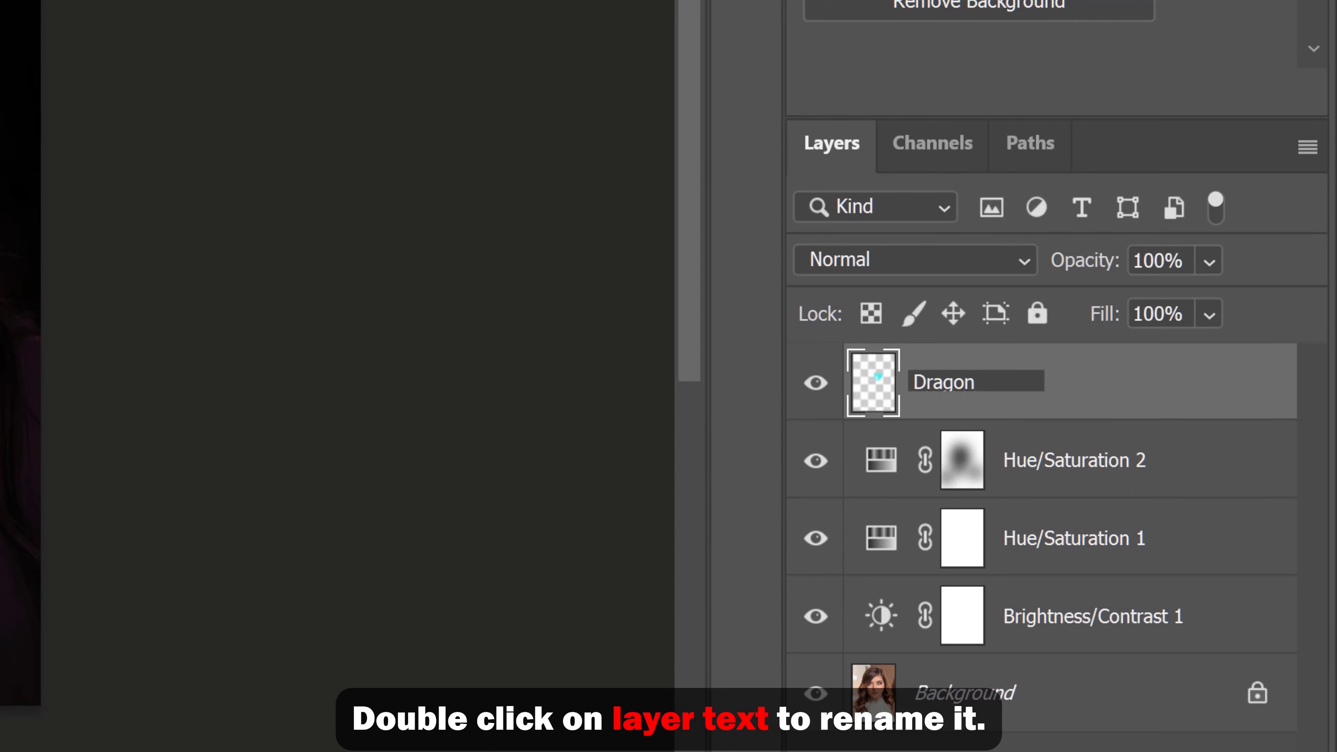
{"action": "key", "text": "Return"}
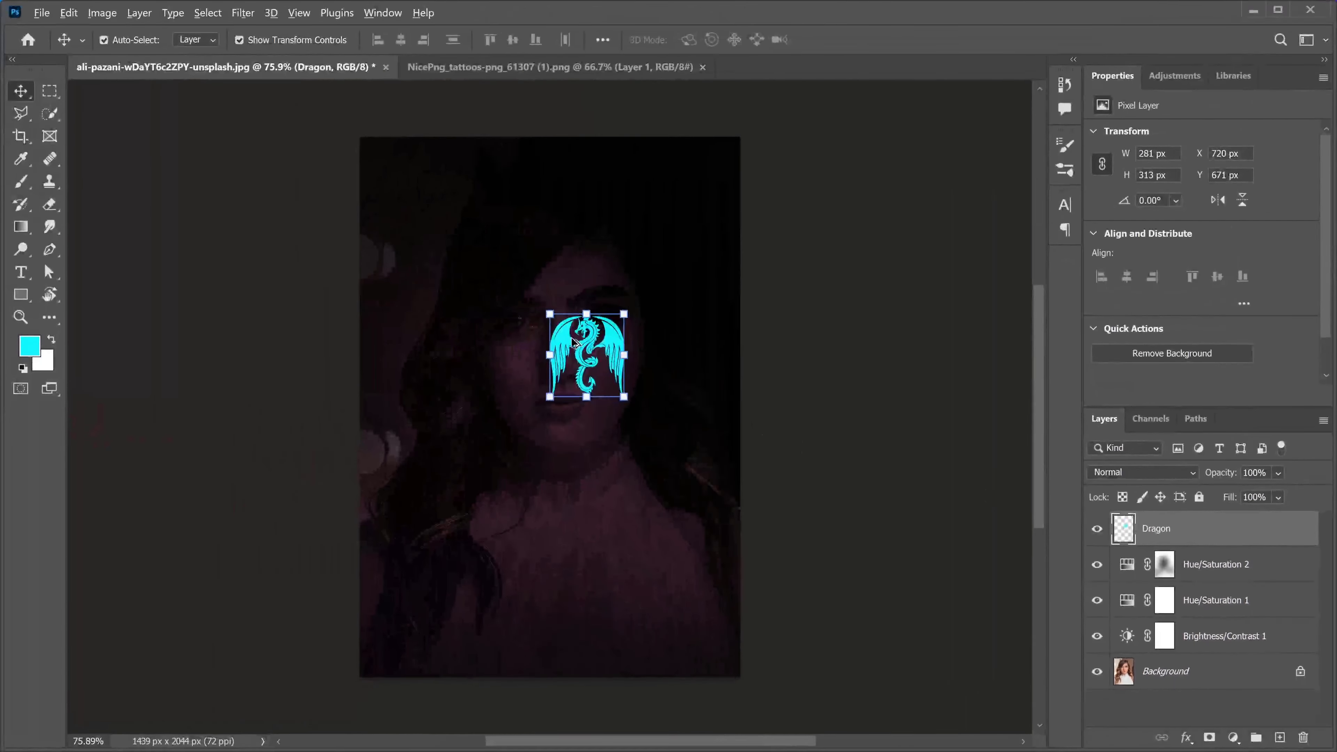
Scale the dragon tattoo down to about 191 × 211 px and fit it on the cheek beside the nose
{"action": "scroll", "coordinate": [611, 373], "scroll_direction": "up", "scroll_amount": 2}
{"action": "scroll", "coordinate": [611, 373], "scroll_direction": "up", "scroll_amount": 3}
{"action": "scroll", "coordinate": [615, 367], "scroll_direction": "up", "scroll_amount": 1}
{"action": "left_click_drag", "start_coordinate": [615, 367], "coordinate": [787, 490]}
{"action": "left_click_drag", "start_coordinate": [910, 671], "coordinate": [798, 553]}
{"action": "left_click", "coordinate": [866, 39]}
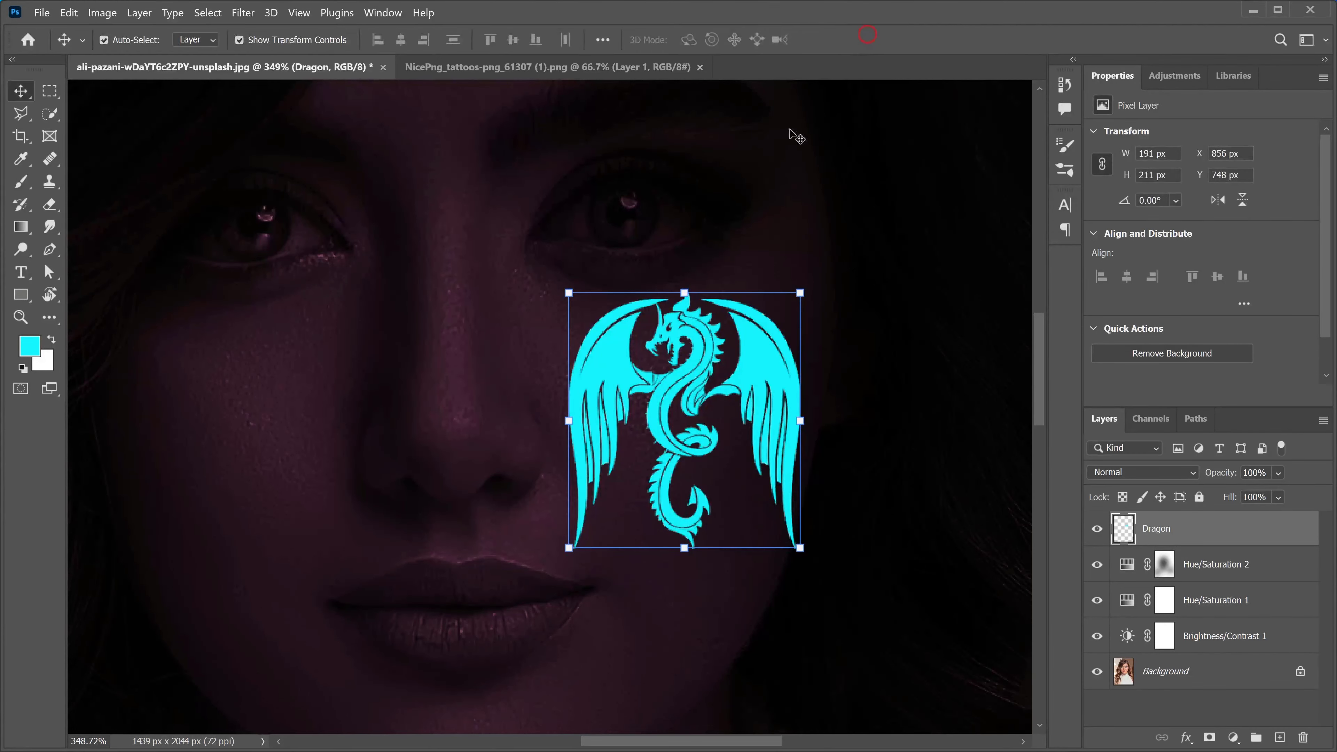
Warp the dragon tattoo by pulling its four corners inward to follow the rounded cheek
{"action": "key", "text": "ctrl+t"}
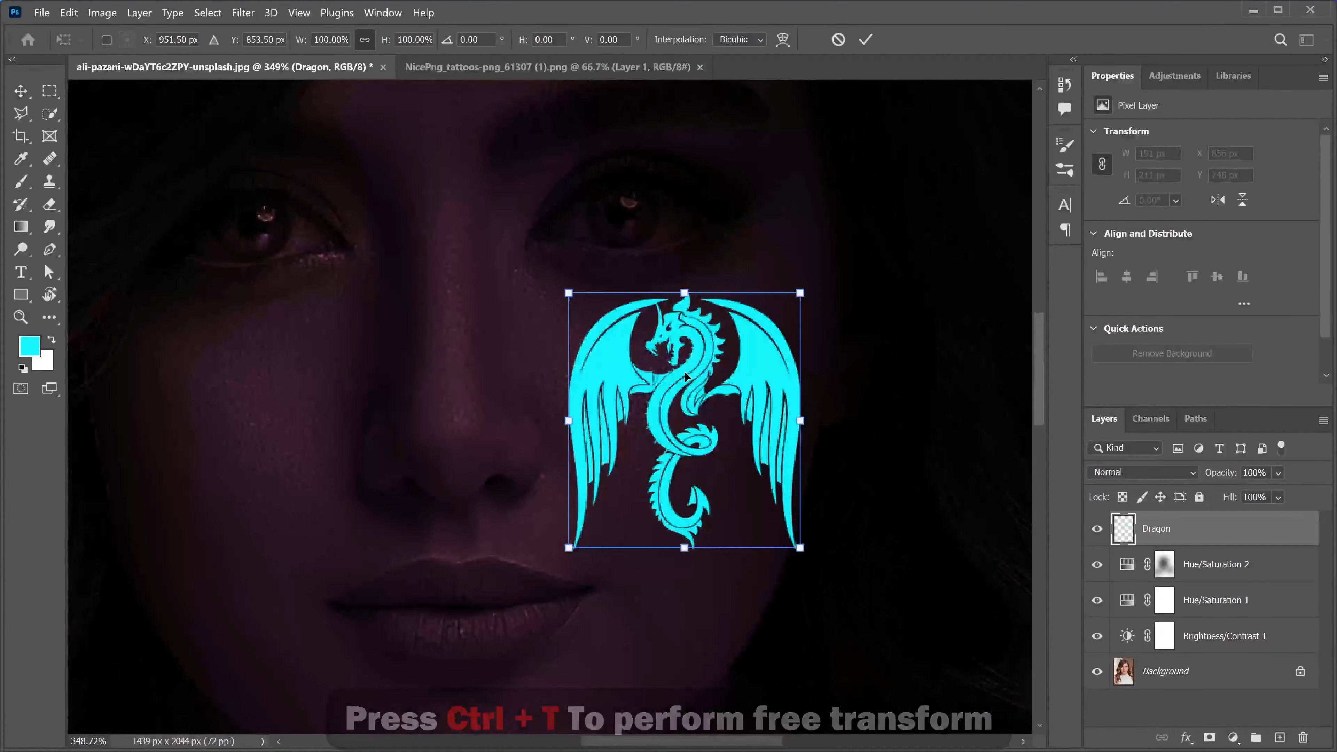
{"action": "right_click", "coordinate": [684, 371]}
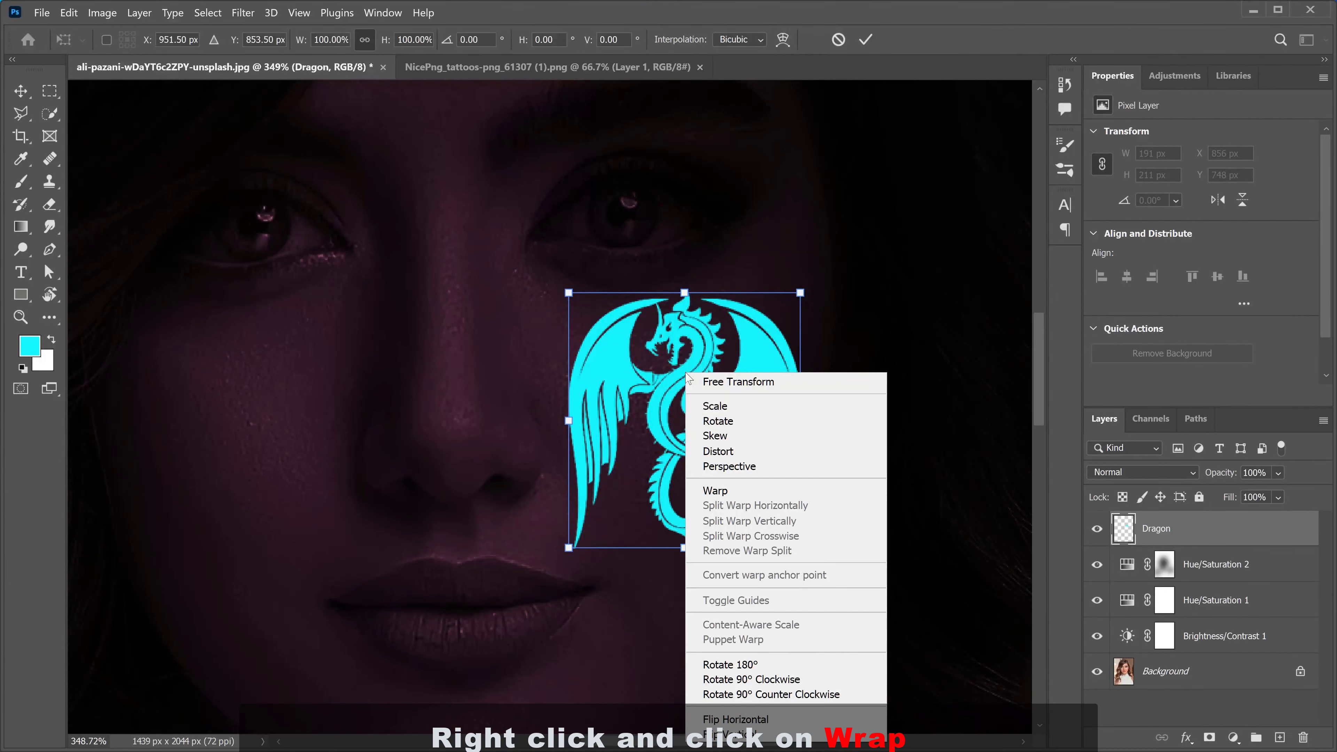
{"action": "left_click", "coordinate": [715, 494]}
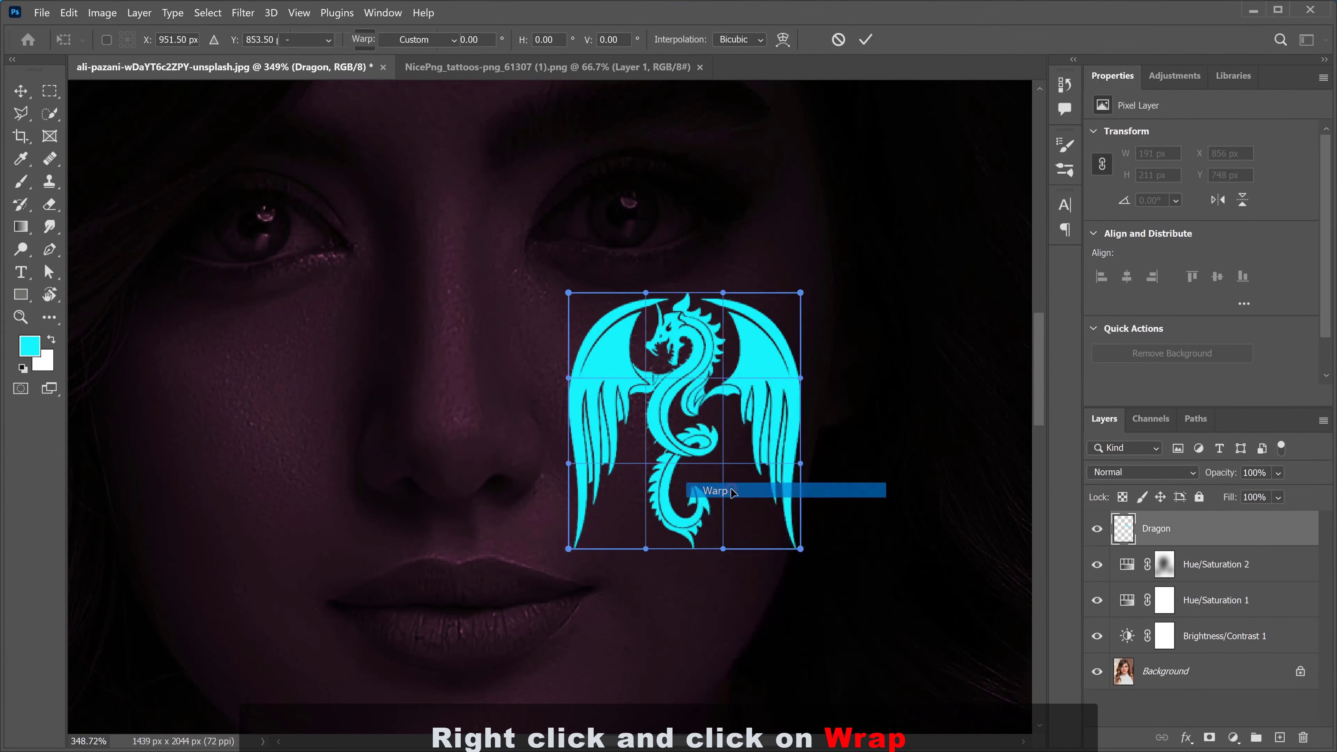
{"action": "left_click_drag", "start_coordinate": [801, 552], "coordinate": [800, 463]}
{"action": "left_click_drag", "start_coordinate": [573, 549], "coordinate": [686, 557]}
{"action": "left_click_drag", "start_coordinate": [568, 291], "coordinate": [594, 322]}
{"action": "left_click_drag", "start_coordinate": [798, 291], "coordinate": [783, 314]}
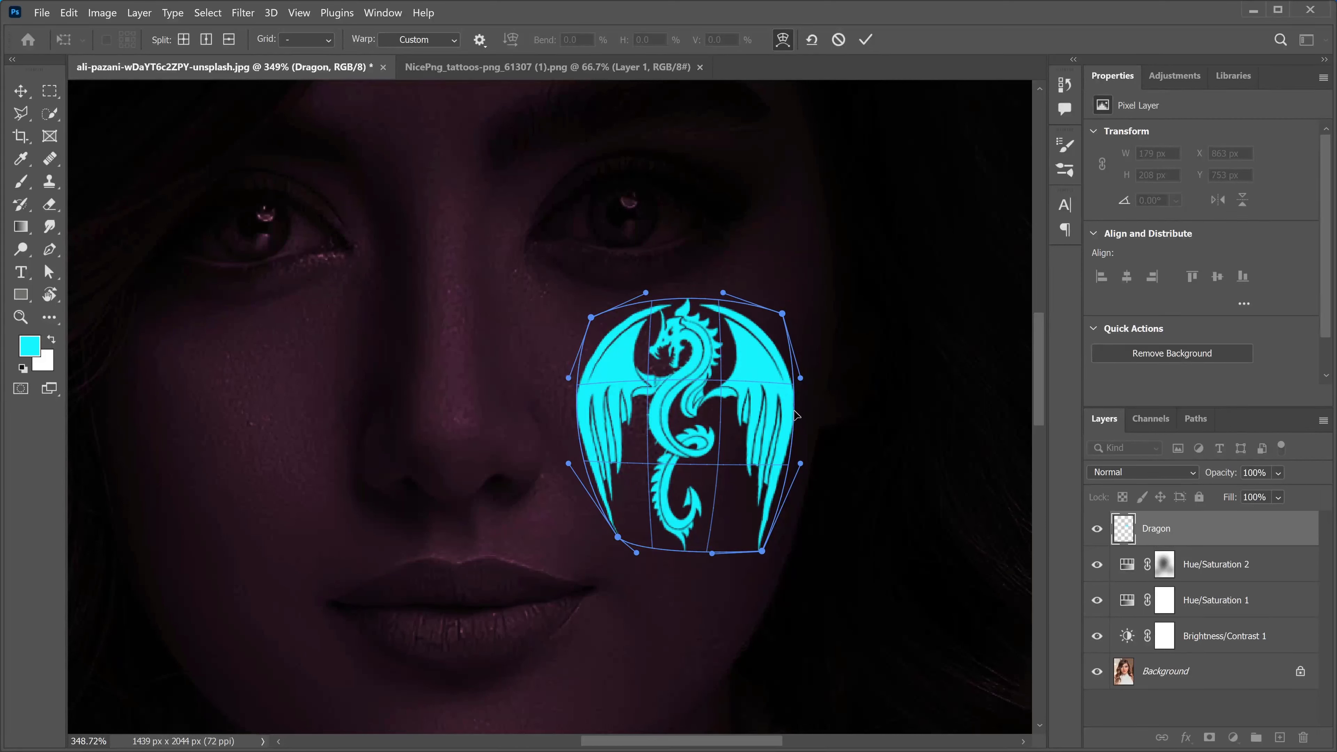
Refine the warp curves along the dragon's outer wing and its lower corner to match the cheek's edge
{"action": "left_click_drag", "start_coordinate": [800, 464], "coordinate": [785, 467]}
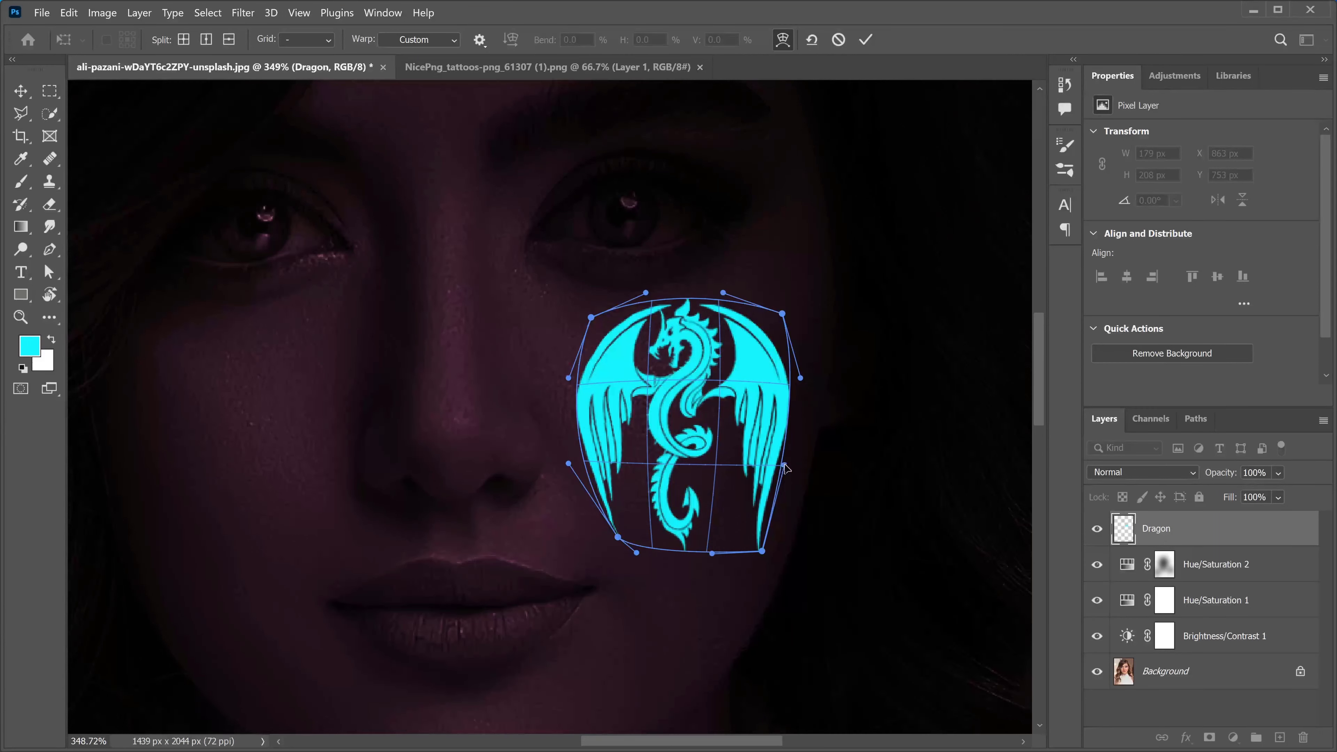
{"action": "left_click_drag", "start_coordinate": [800, 379], "coordinate": [798, 384]}
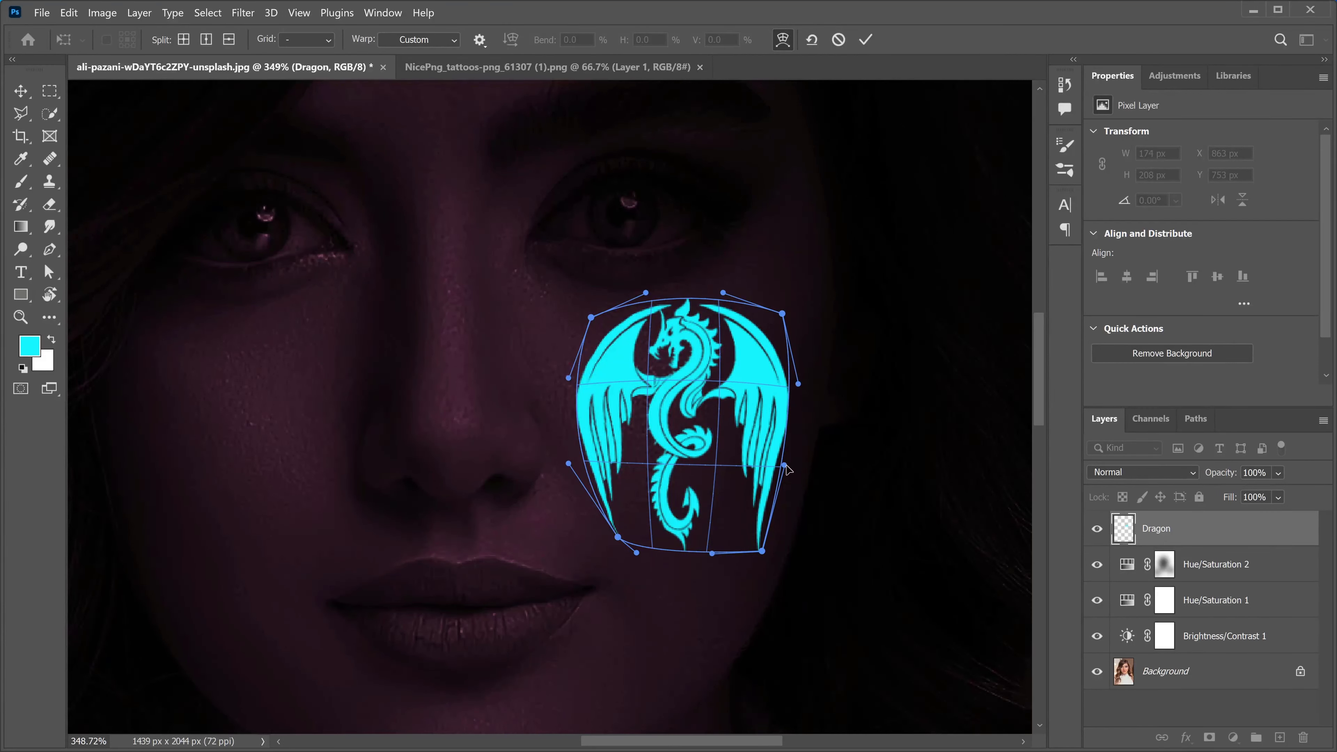
{"action": "left_click_drag", "start_coordinate": [786, 467], "coordinate": [795, 466]}
{"action": "left_click_drag", "start_coordinate": [762, 552], "coordinate": [747, 553]}
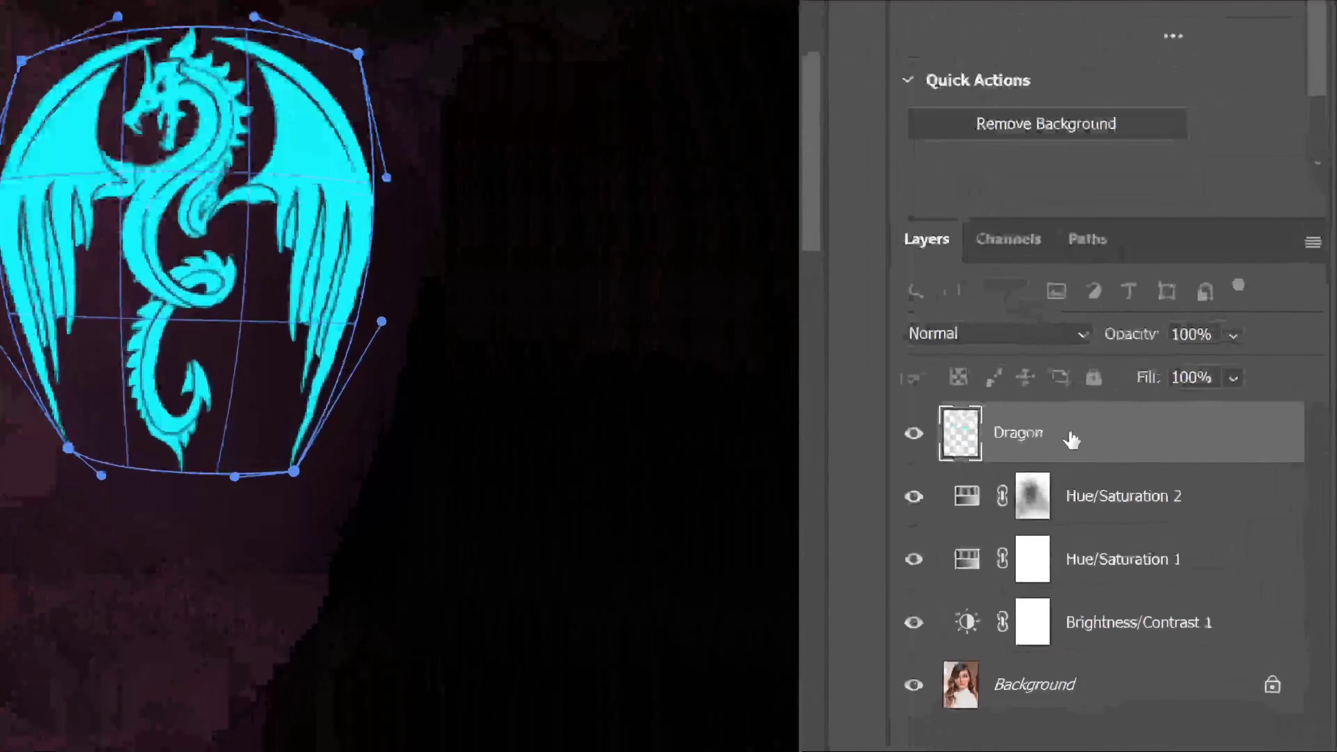
Apply the warp and set the Dragon layer's blend mode to Overlay
{"action": "left_click", "coordinate": [1186, 530]}
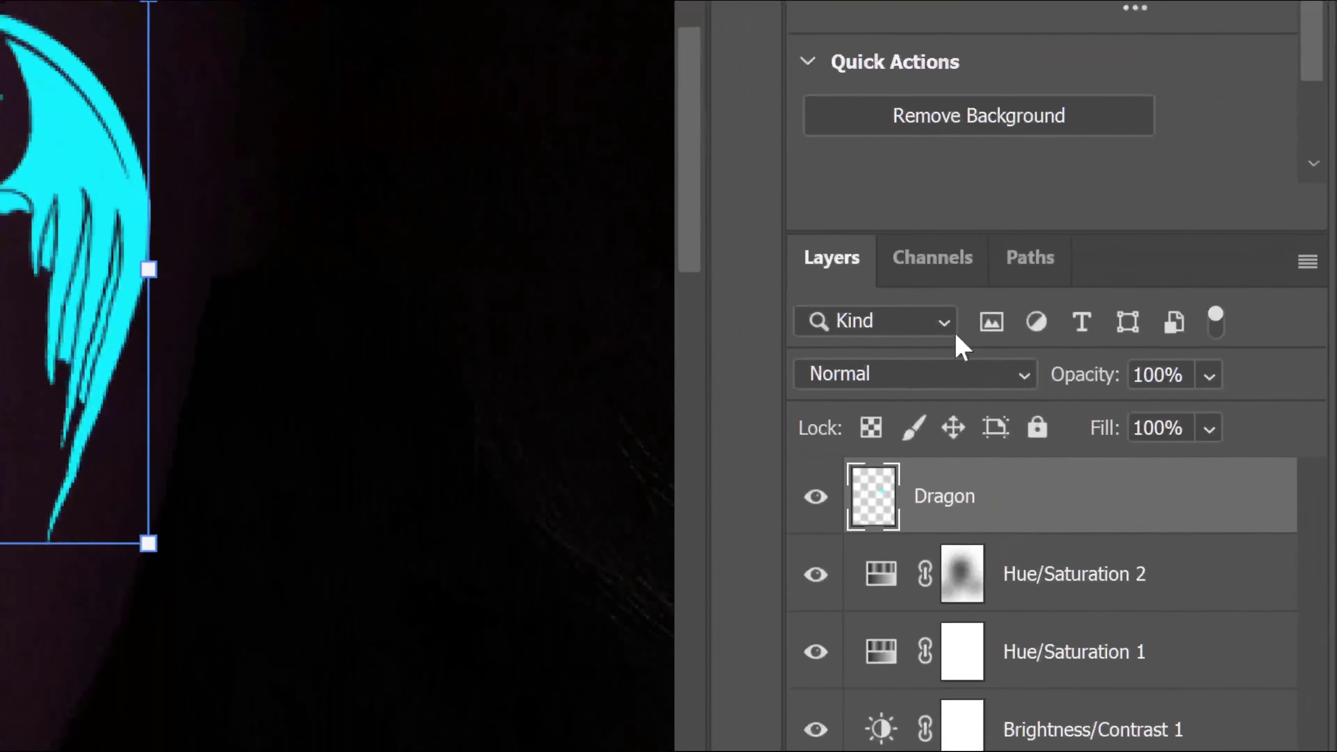
{"action": "left_click_drag", "start_coordinate": [0, 229], "coordinate": [155, 351]}
{"action": "left_click", "coordinate": [984, 389]}
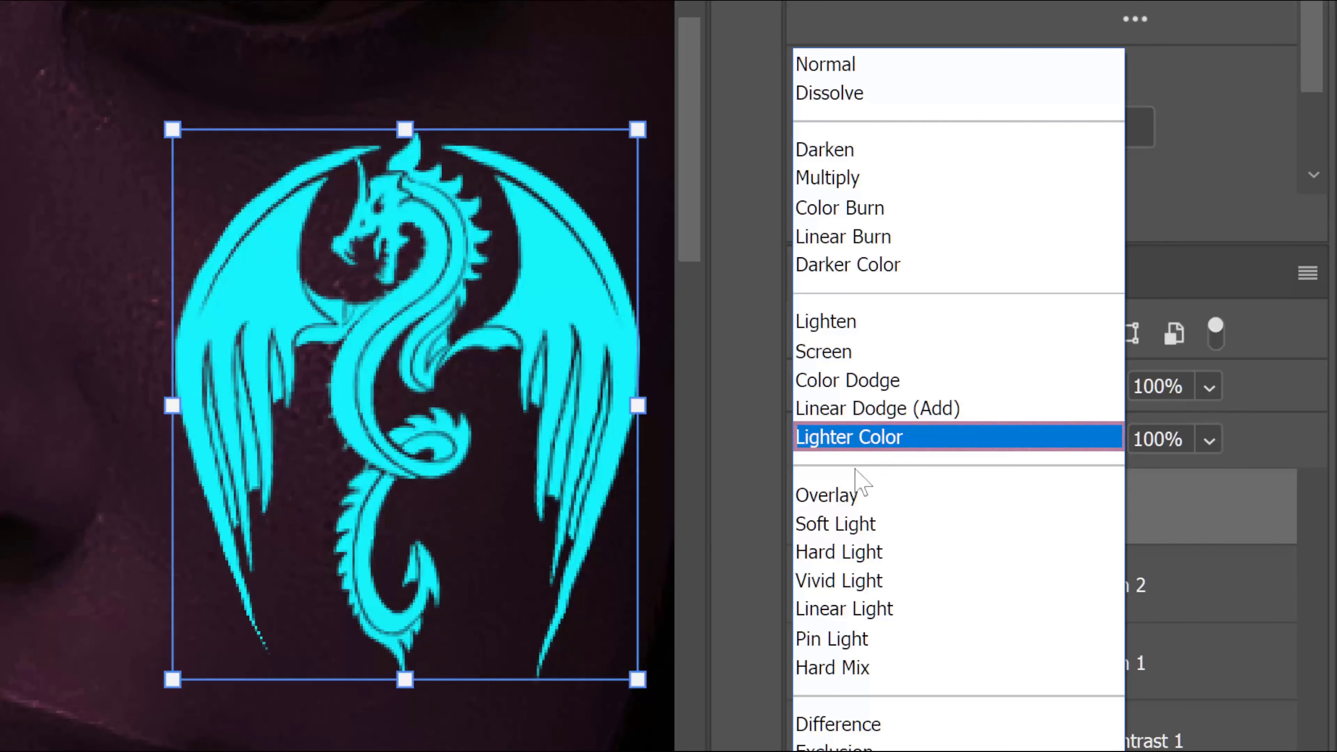
{"action": "left_click", "coordinate": [841, 498]}
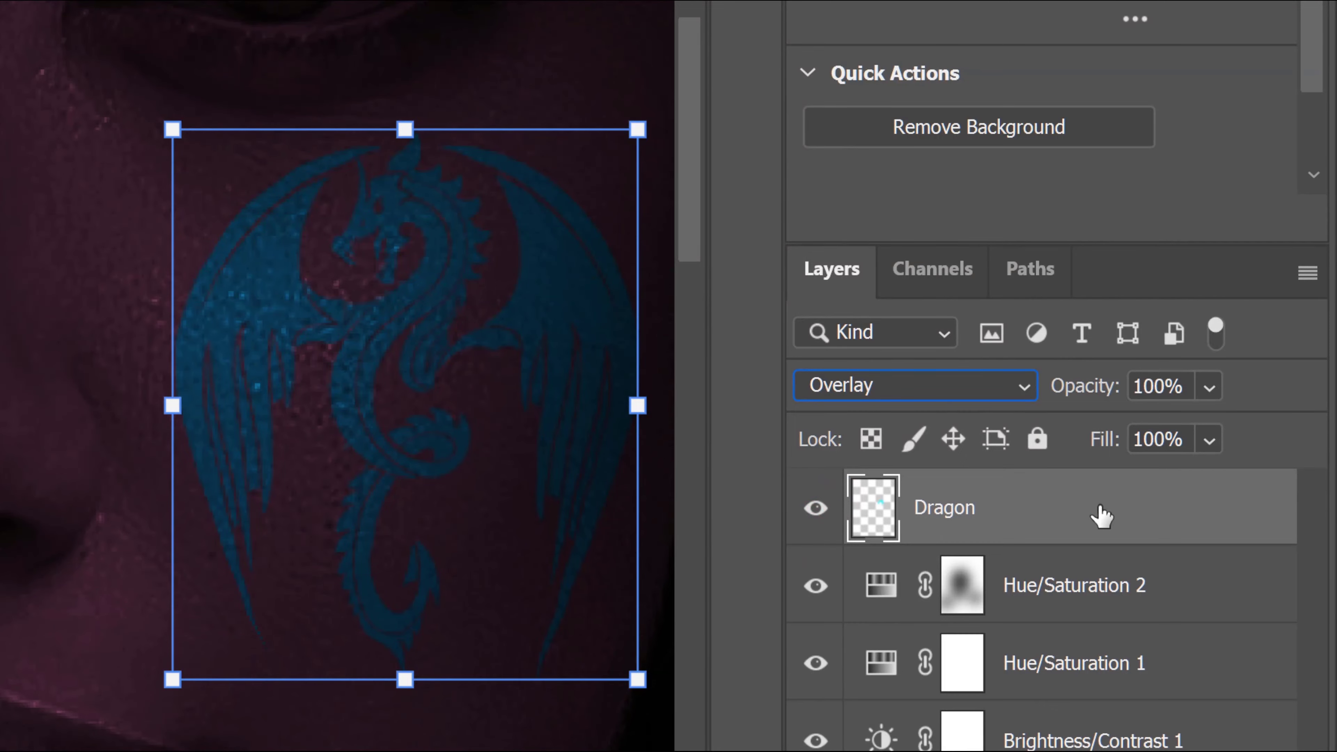
Duplicate the Dragon layer twice to intensify the tattoo's color
{"action": "key", "text": "ctrl+j"}
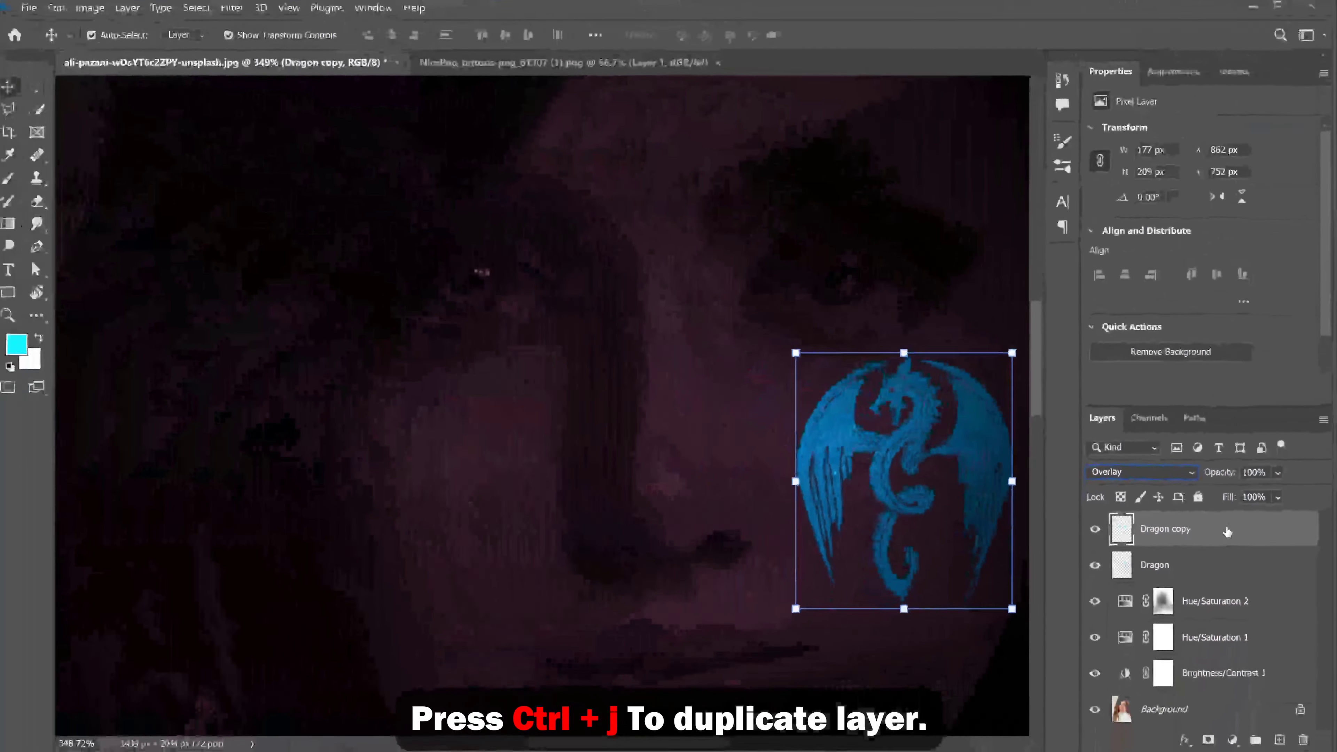
{"action": "left_click", "coordinate": [1180, 565]}
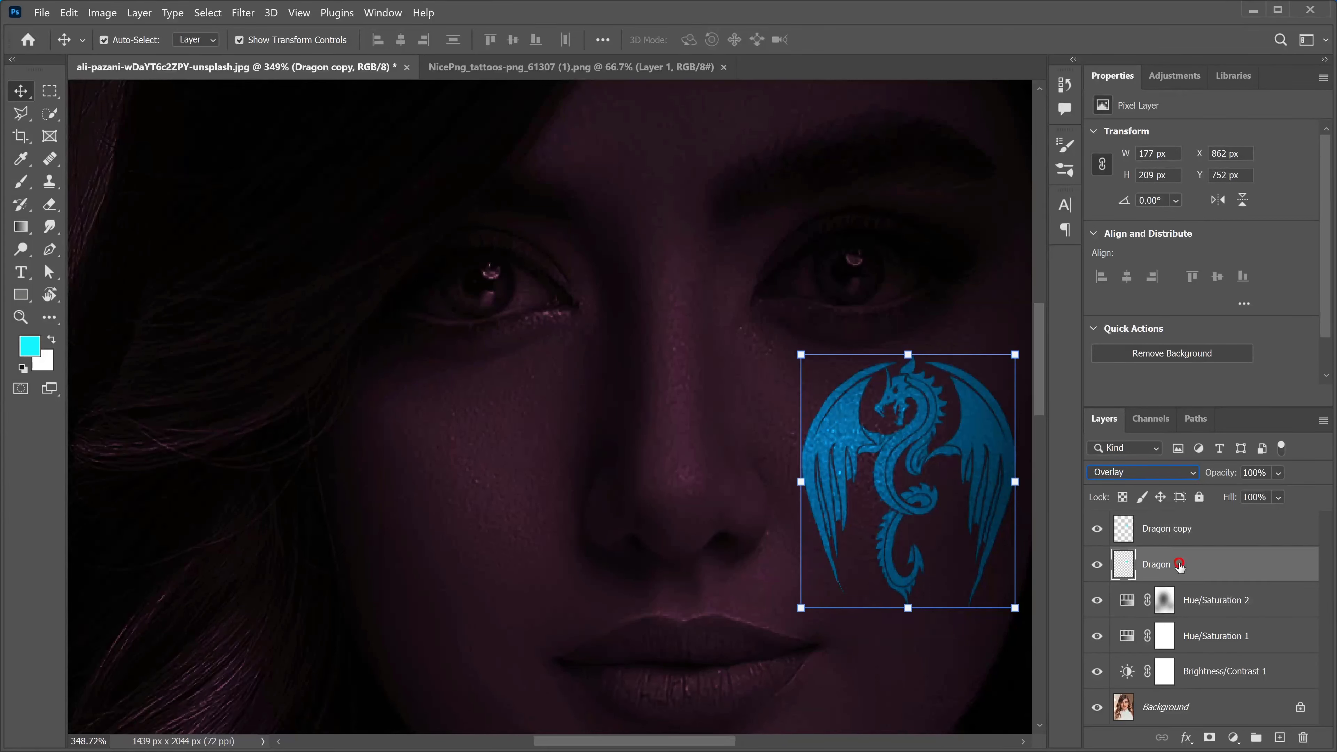
{"action": "key", "text": "ctrl+j"}
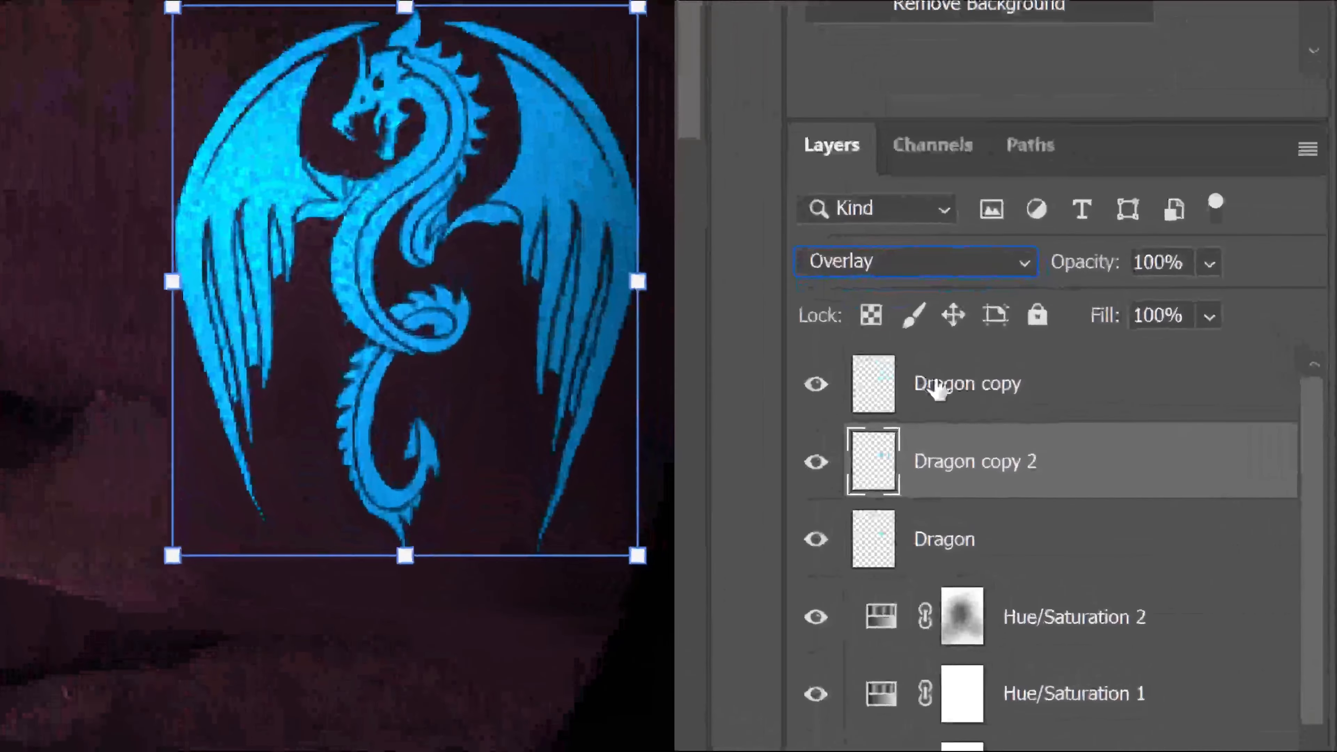
Apply a Gaussian Blur with a 40-pixel radius to the topmost Dragon copy layer
{"action": "left_click", "coordinate": [1161, 528]}
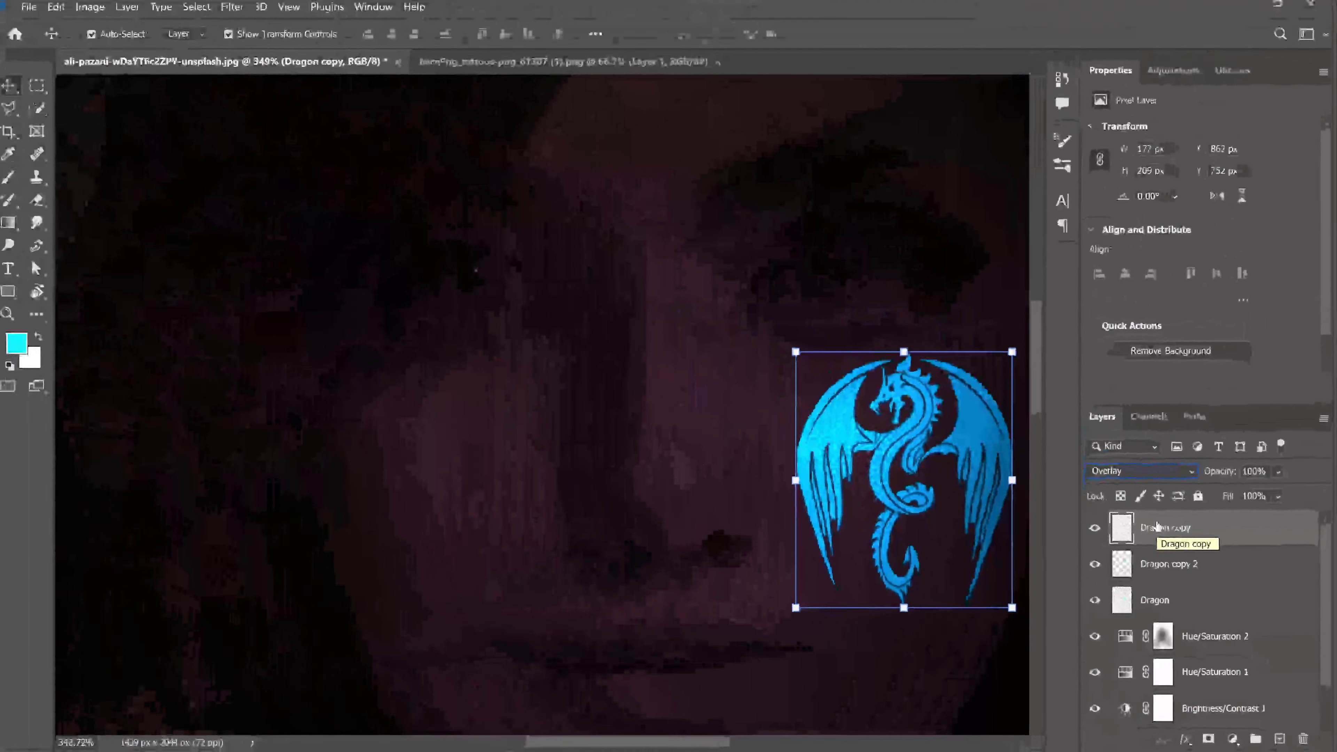
{"action": "left_click", "coordinate": [243, 13]}
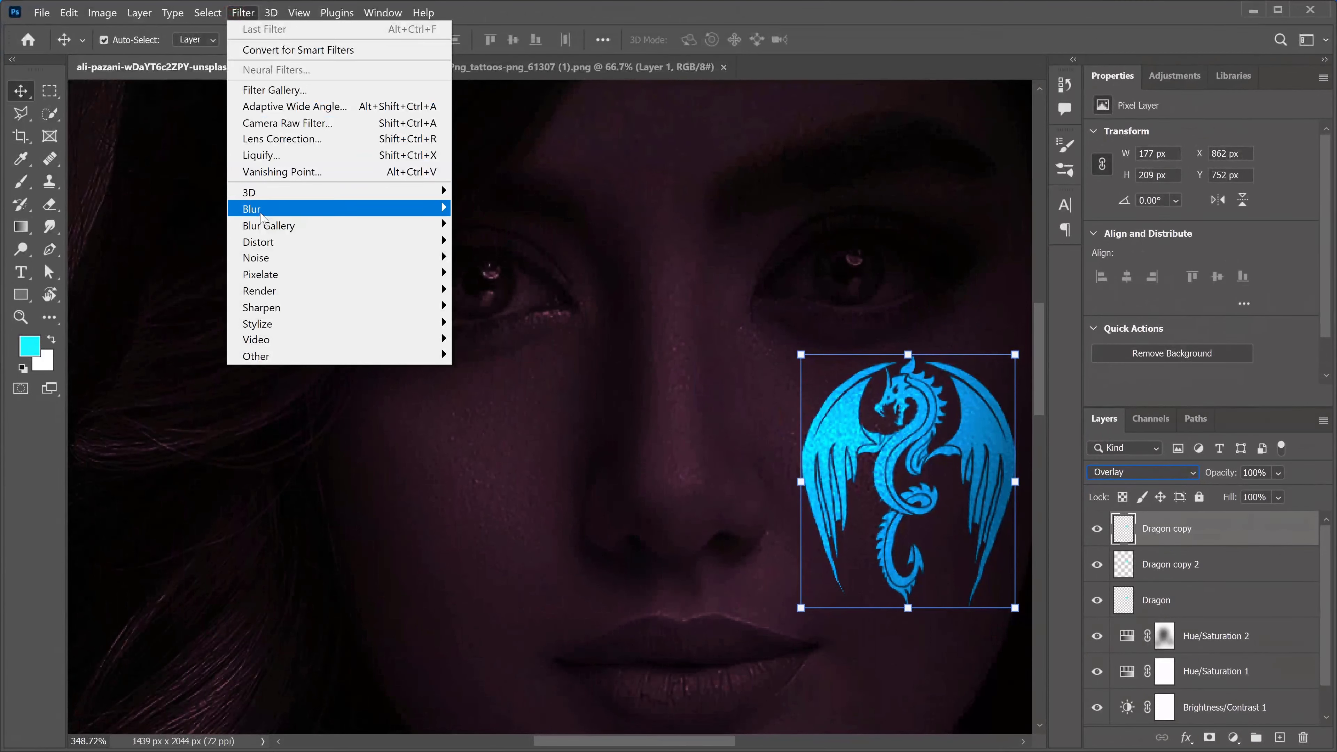
{"action": "mouse_move", "coordinate": [440, 208]}
{"action": "left_click", "coordinate": [488, 275]}
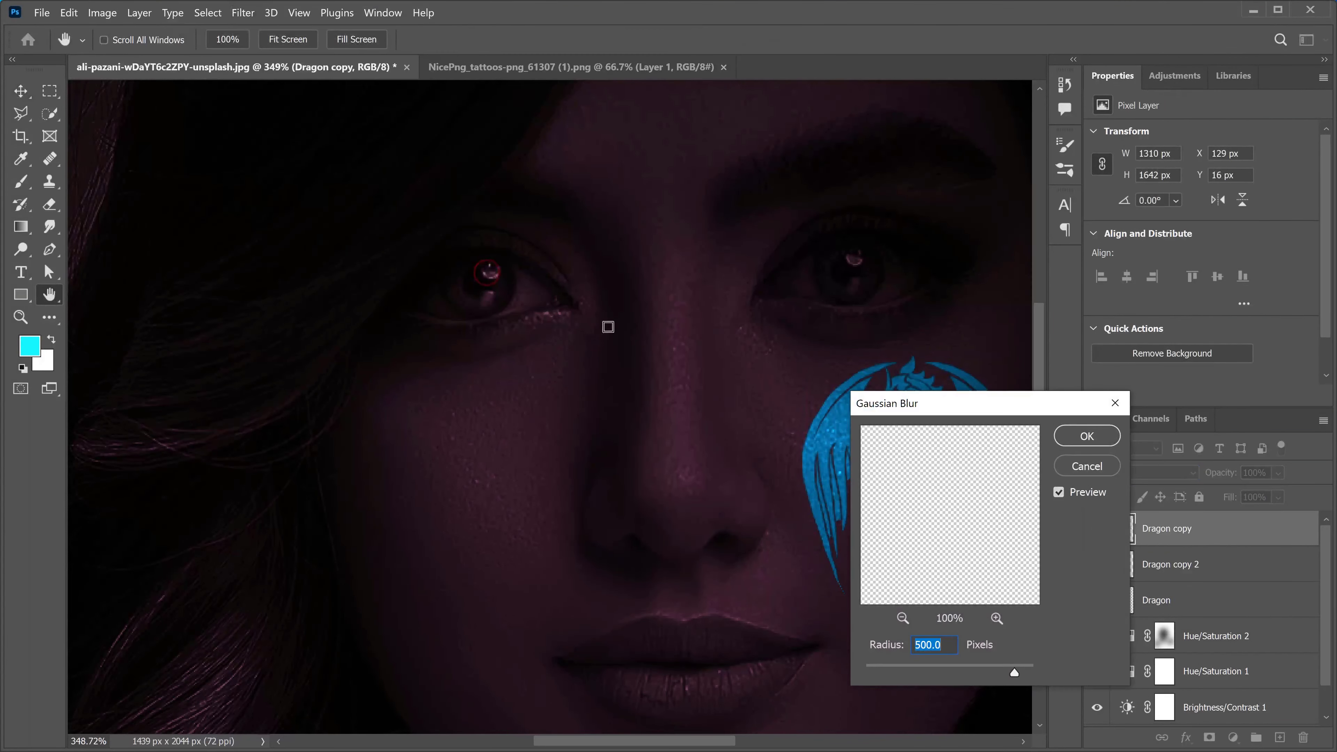
{"action": "left_click_drag", "start_coordinate": [896, 414], "coordinate": [491, 349]}
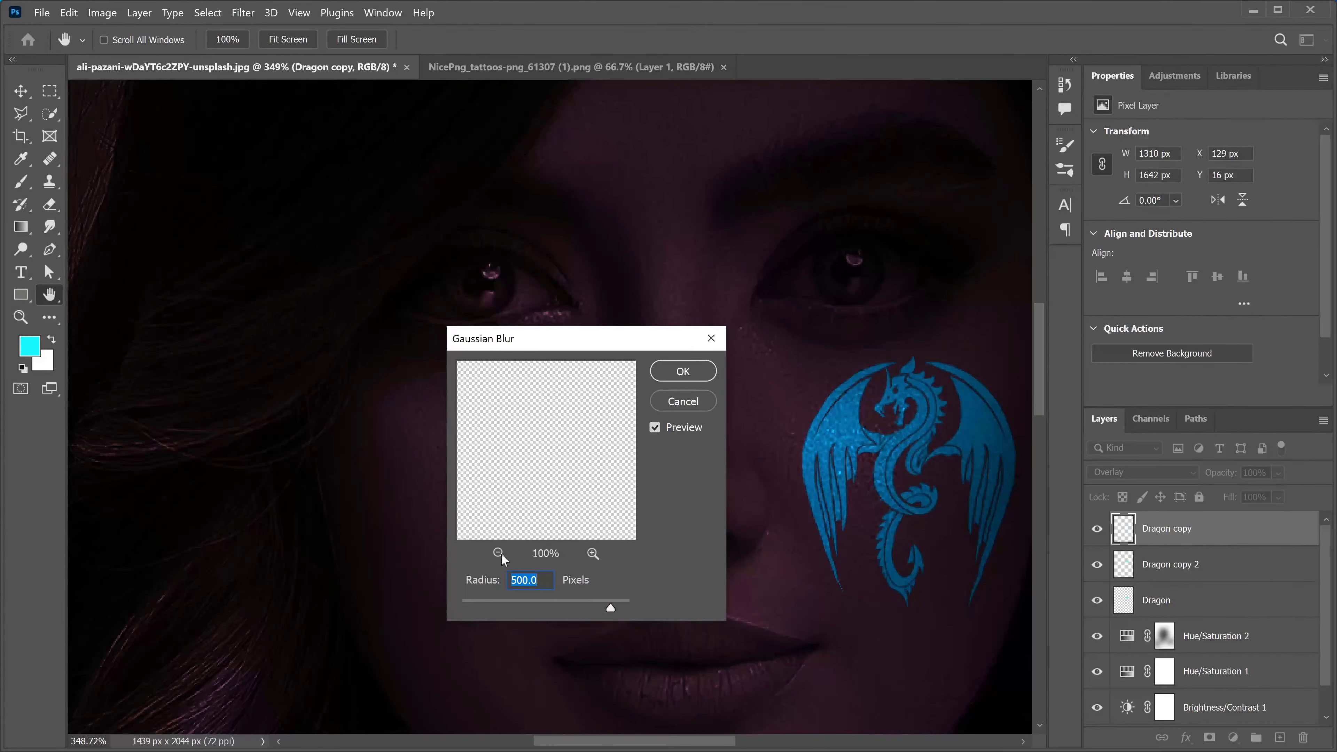
{"action": "type", "text": "40"}
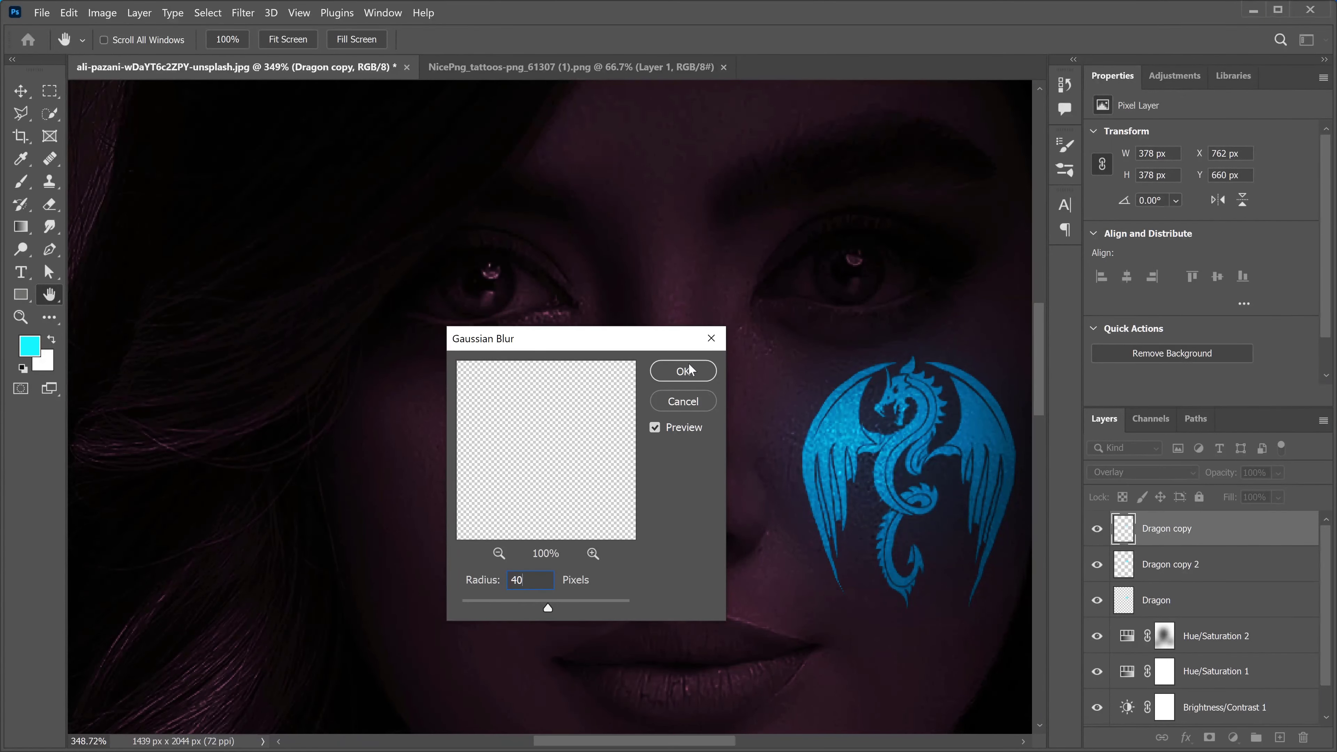
{"action": "left_click", "coordinate": [684, 371]}
Add an empty layer above the dragon copies and set the Brush size to 175 px for painting around the tattoo
{"action": "left_click_drag", "start_coordinate": [808, 454], "coordinate": [504, 360]}
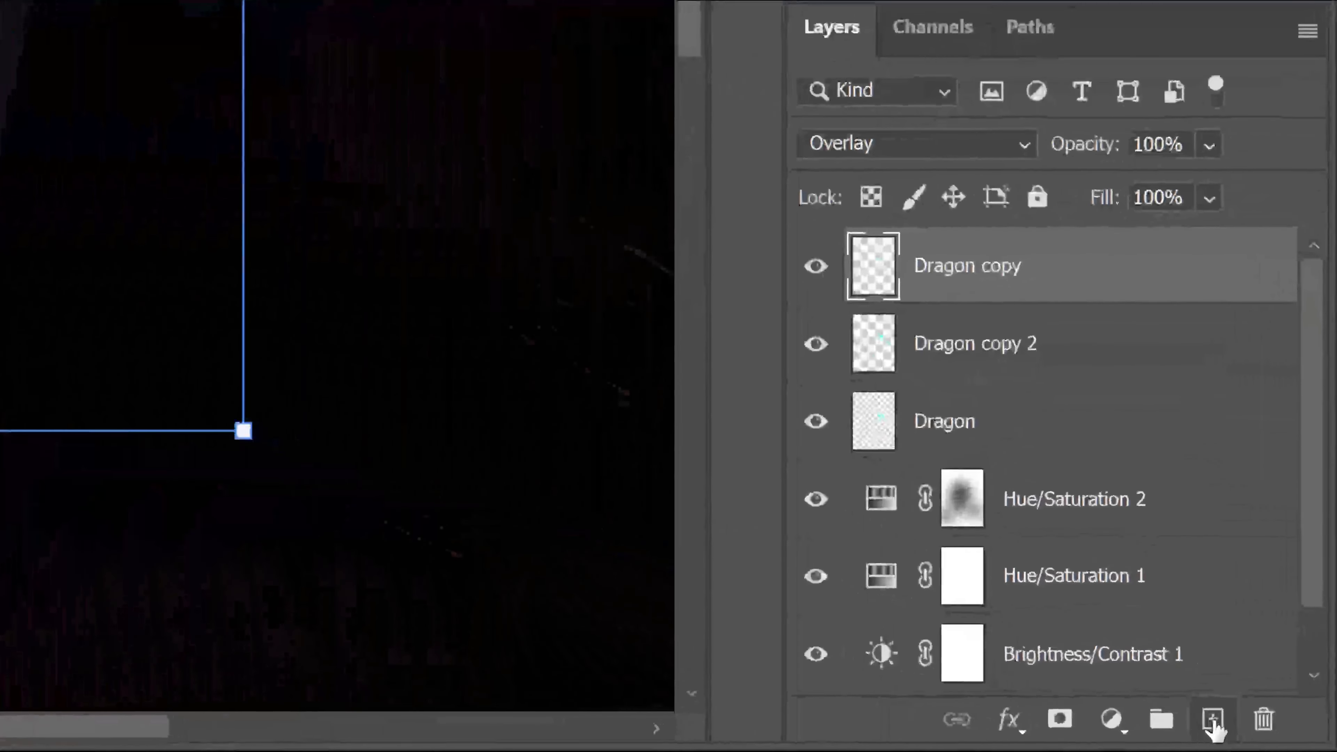
{"action": "left_click", "coordinate": [1280, 737]}
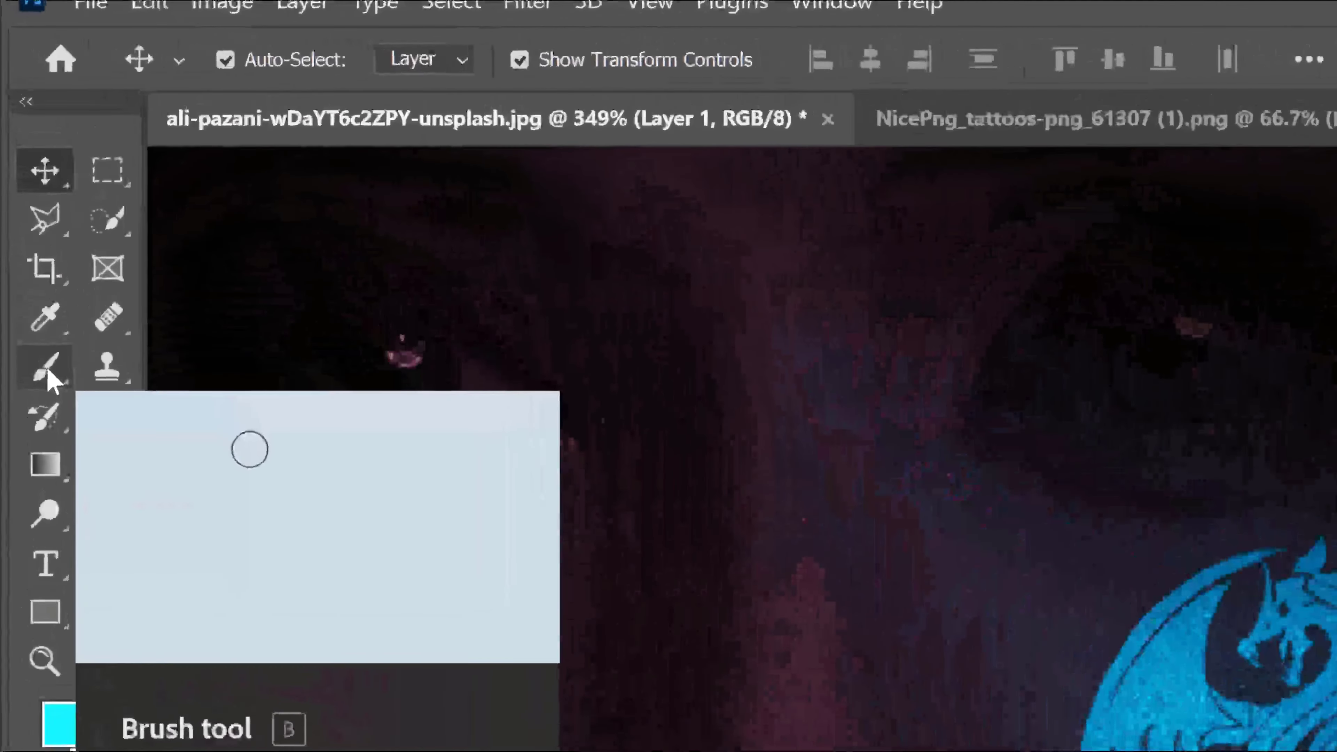
{"action": "left_click", "coordinate": [24, 185]}
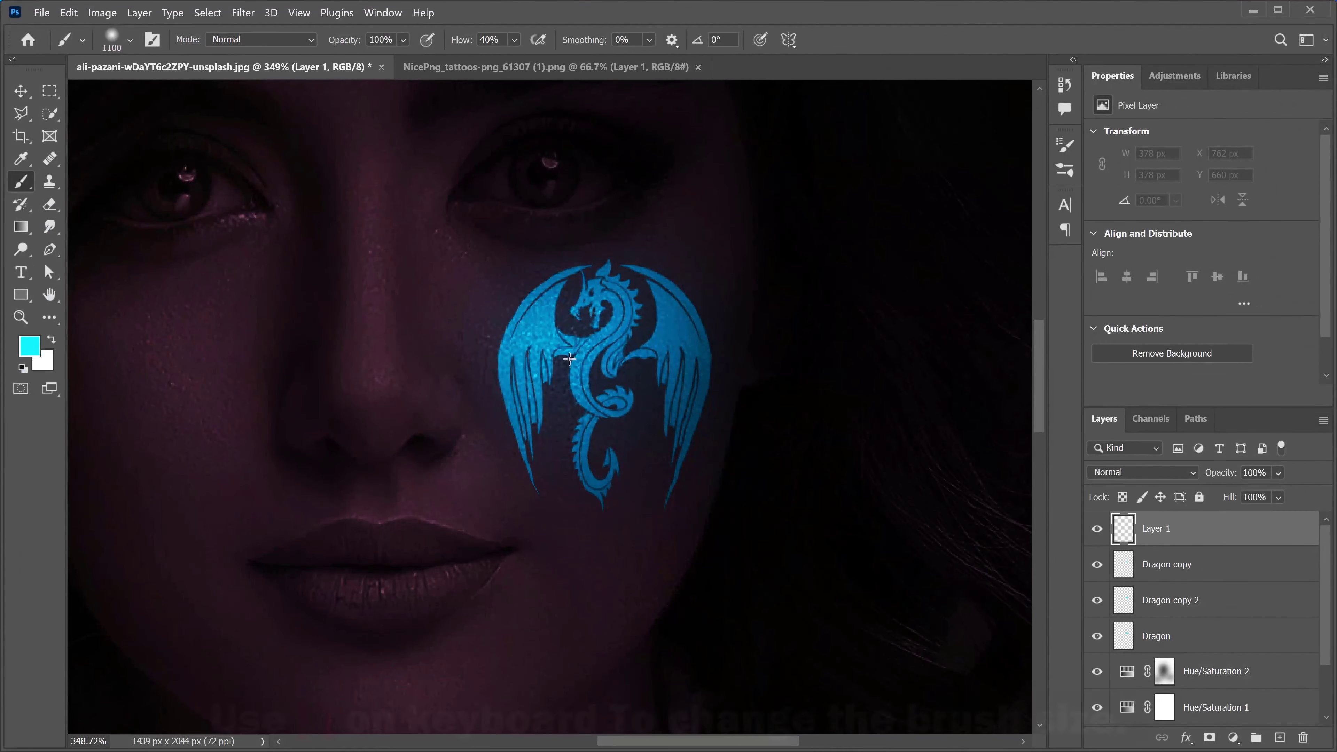
{"action": "key", "text": "bracketright"}
{"action": "key", "text": "bracketright"}
{"action": "key", "text": "bracketright"}
{"action": "key", "text": "bracketright"}
{"action": "key", "text": "bracketright"}
{"action": "key", "text": "bracketright"}
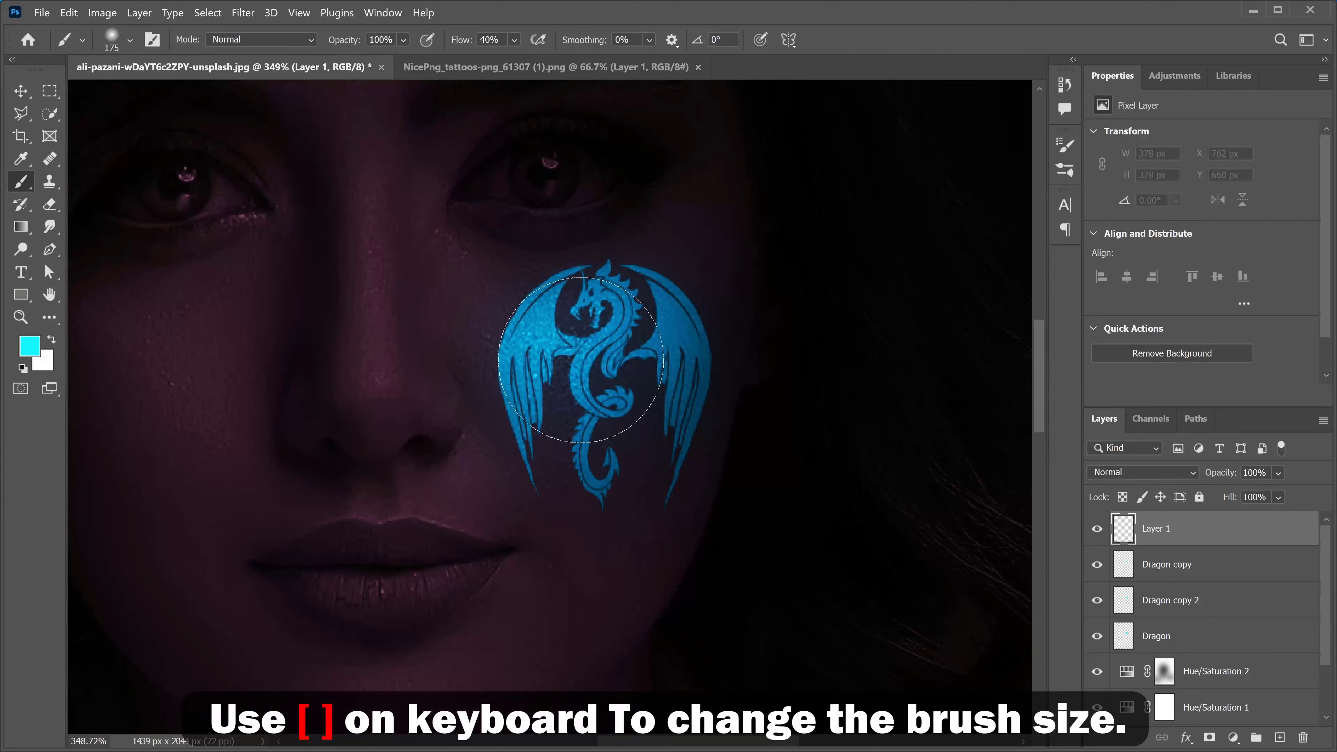
Enlarge the brush to 500 px and paint a soft cyan glow over the dragon tattoo on Layer 1
{"action": "key", "text": "bracketright"}
{"action": "key", "text": "bracketright"}
{"action": "key", "text": "bracketright"}
{"action": "key", "text": "bracketright"}
{"action": "key", "text": "bracketright"}
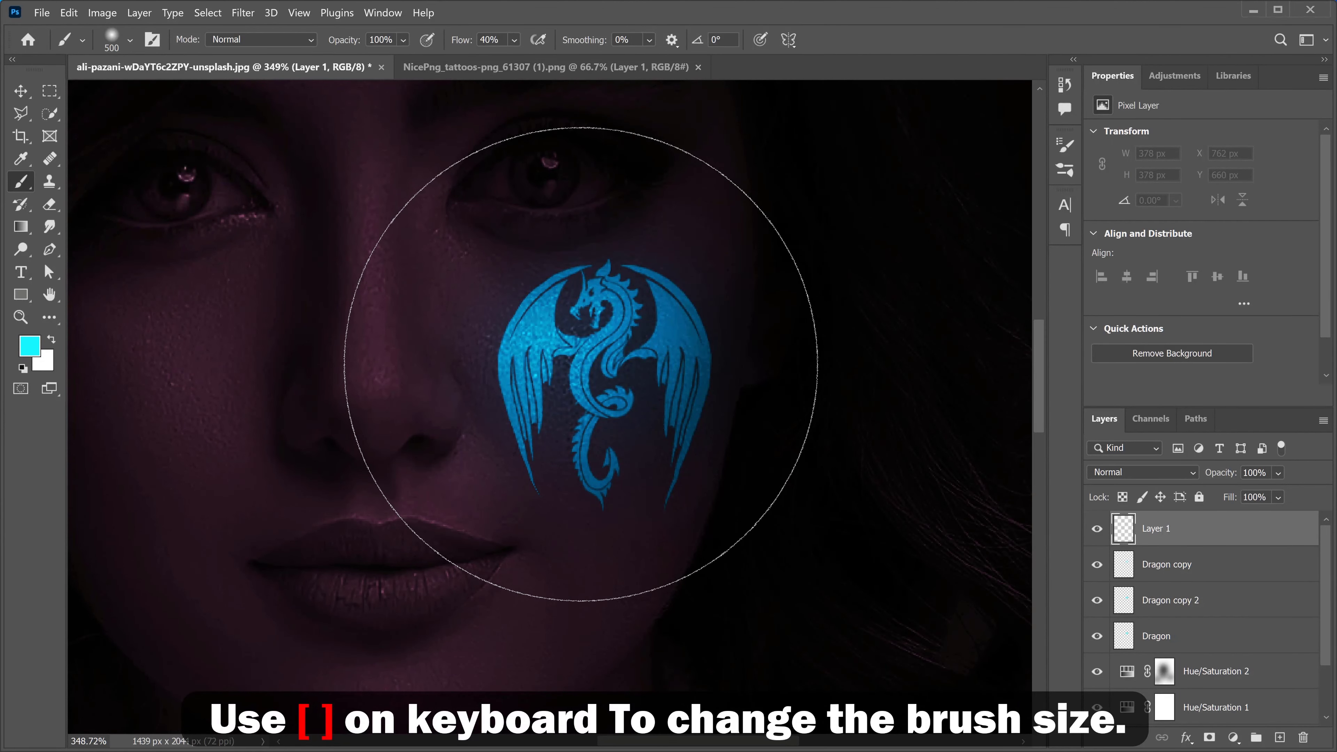
{"action": "scroll", "coordinate": [581, 364], "scroll_direction": "down", "scroll_amount": 3}
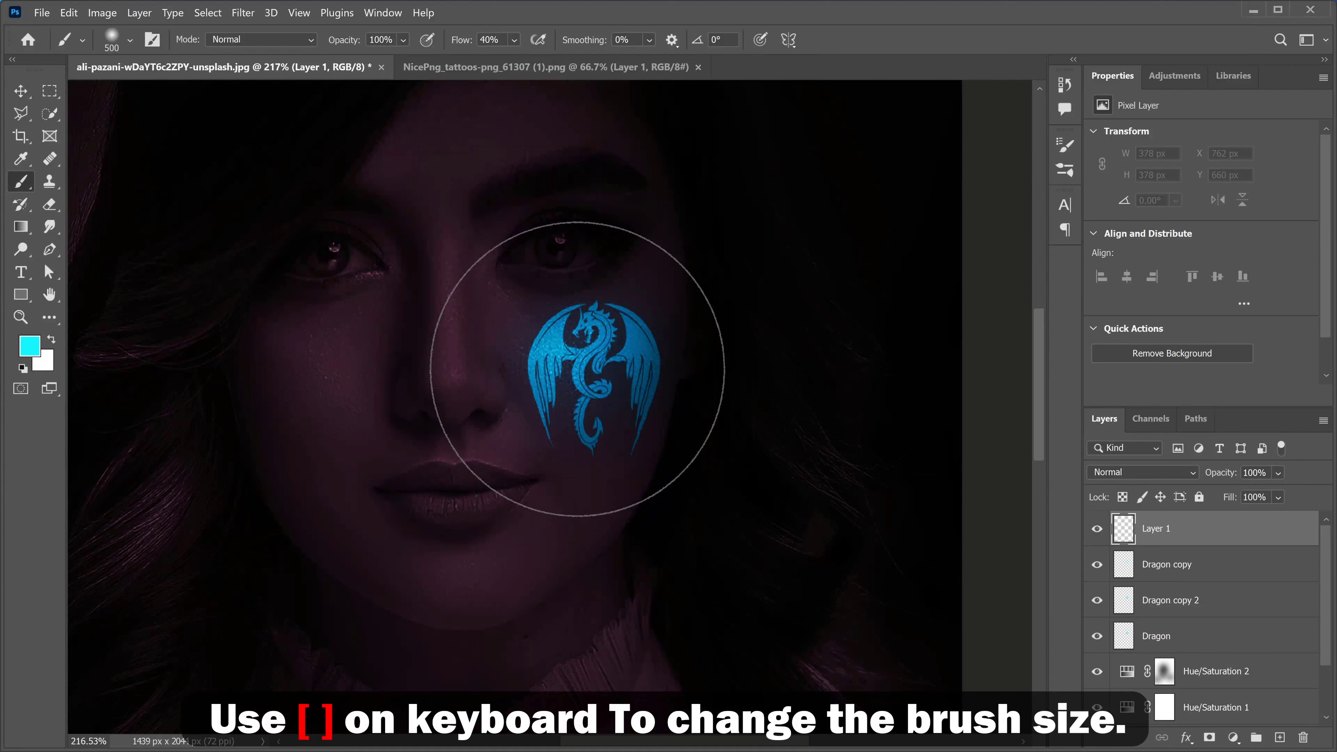
{"action": "left_click", "coordinate": [577, 374]}
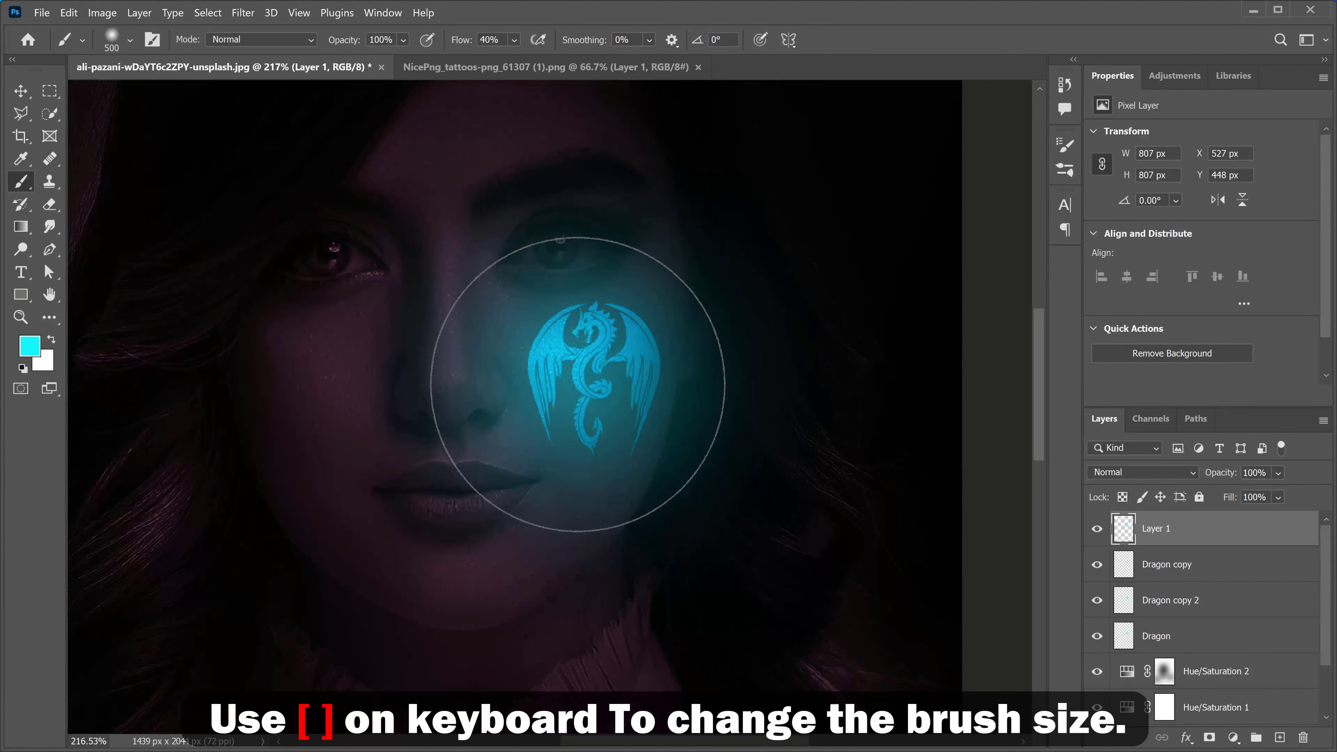
{"action": "left_click", "coordinate": [572, 397]}
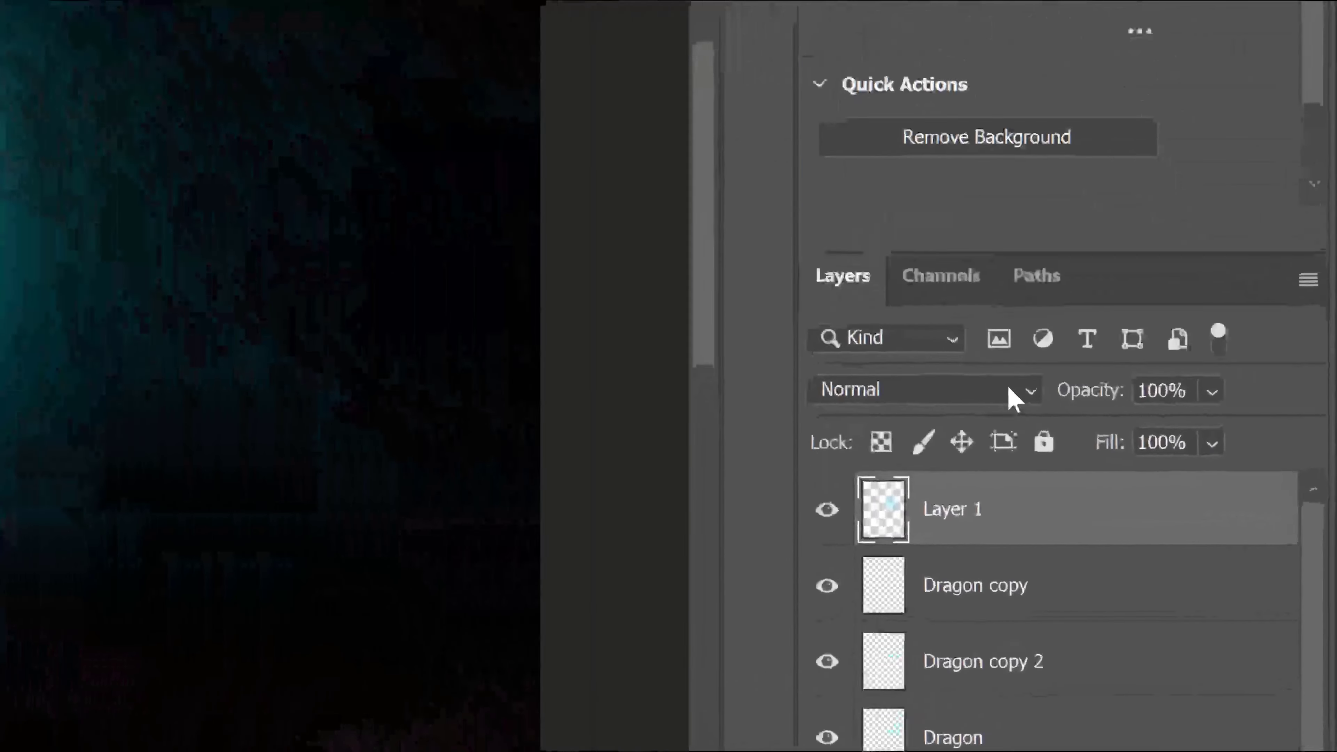
Set Layer 1's blend mode to Overlay and extend the cyan light over the tattooed side's neck and hair
{"action": "left_click", "coordinate": [1183, 473]}
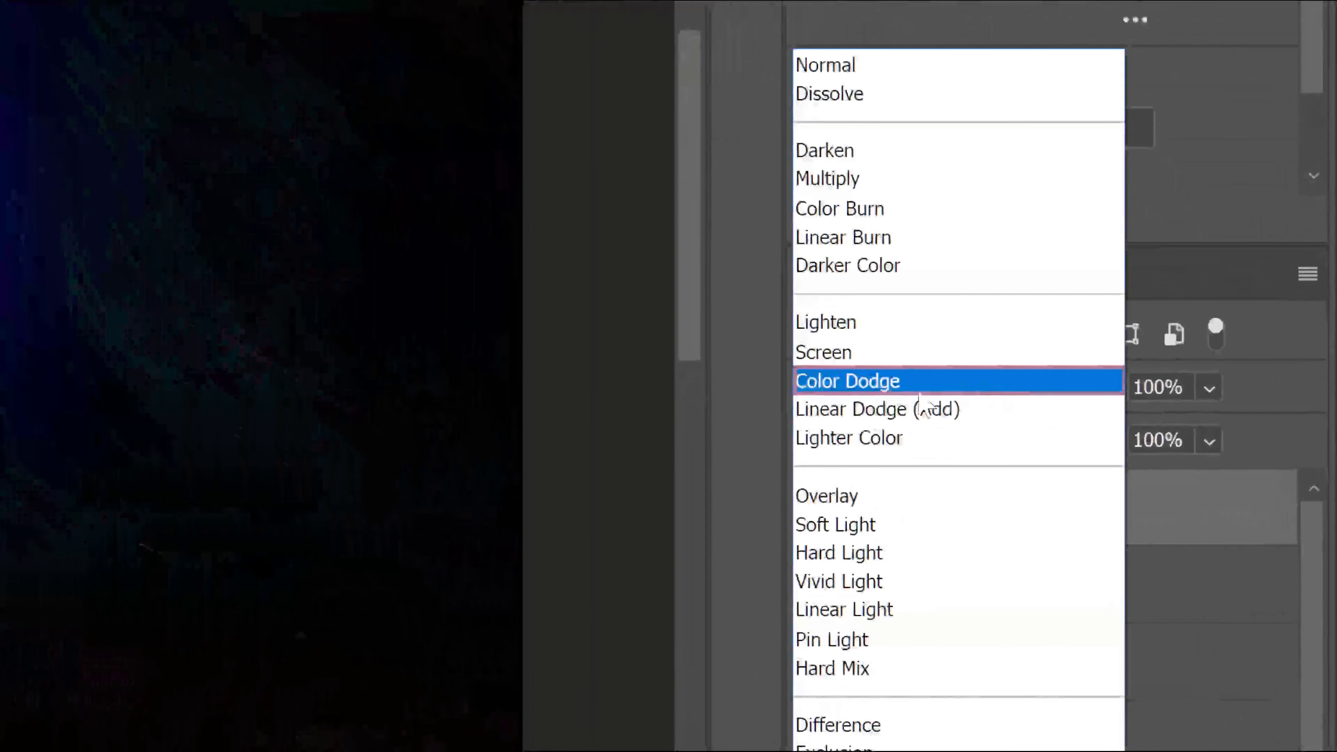
{"action": "left_click", "coordinate": [863, 498]}
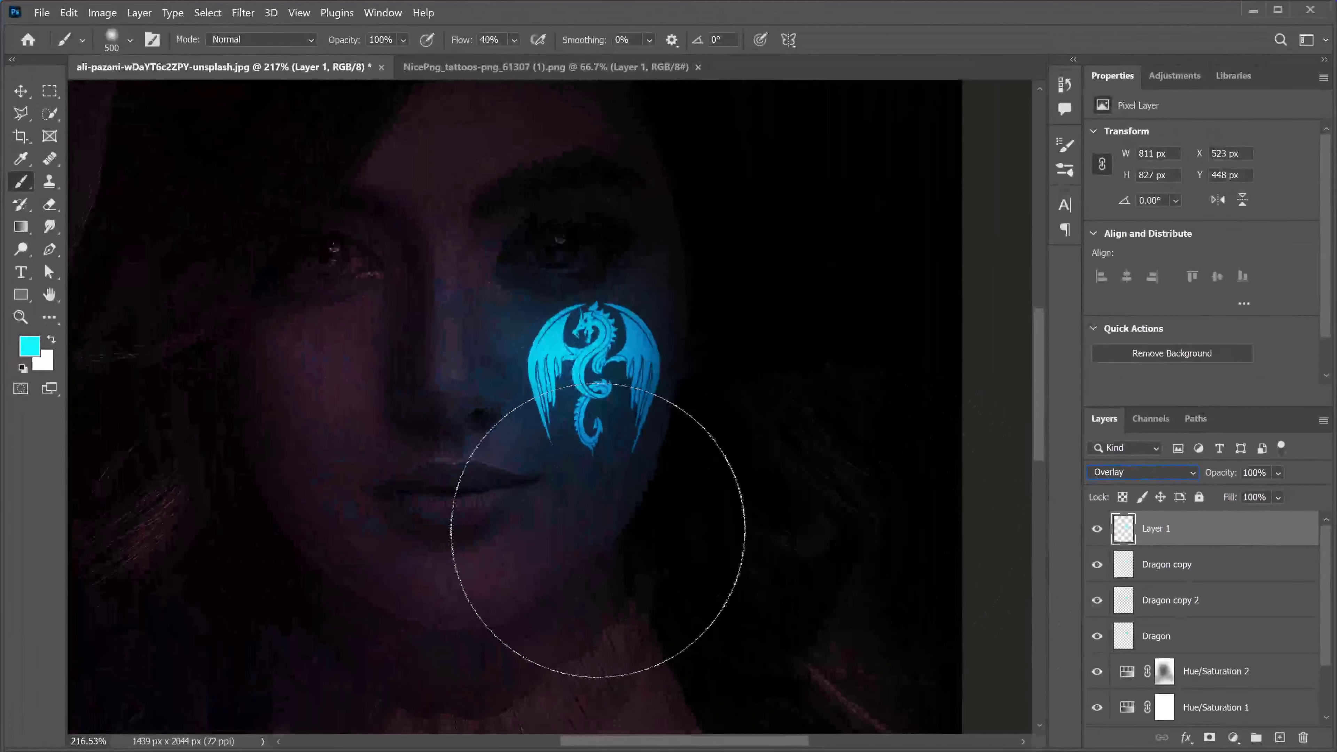
{"action": "mouse_move", "coordinate": [597, 530]}
{"action": "left_mouse_down"}
{"action": "mouse_move", "coordinate": [538, 528]}
{"action": "mouse_move", "coordinate": [534, 541]}
{"action": "mouse_move", "coordinate": [605, 333]}
{"action": "mouse_move", "coordinate": [602, 212]}
{"action": "mouse_move", "coordinate": [596, 604]}
{"action": "mouse_move", "coordinate": [589, 621]}
{"action": "mouse_move", "coordinate": [535, 636]}
{"action": "mouse_move", "coordinate": [530, 672]}
{"action": "mouse_move", "coordinate": [558, 605]}
{"action": "left_mouse_up"}
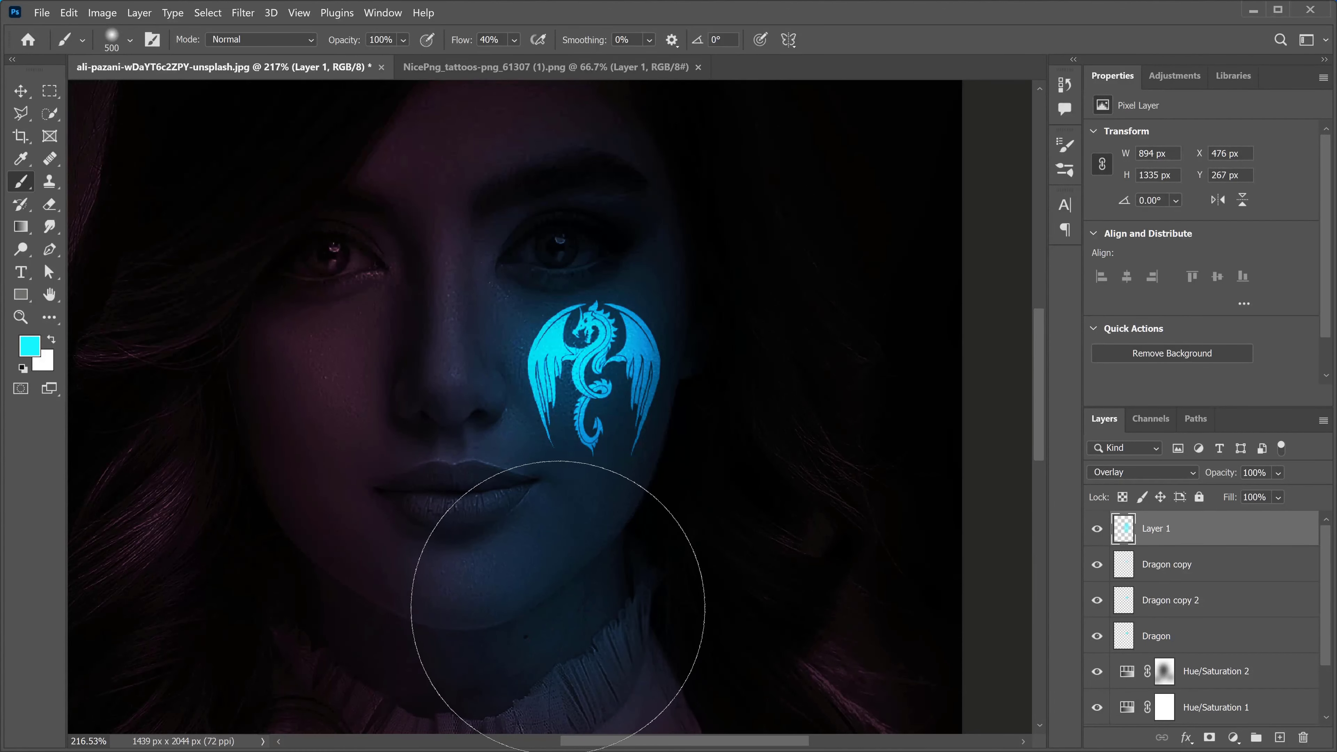
{"action": "scroll", "coordinate": [596, 474], "scroll_direction": "down", "scroll_amount": 5}
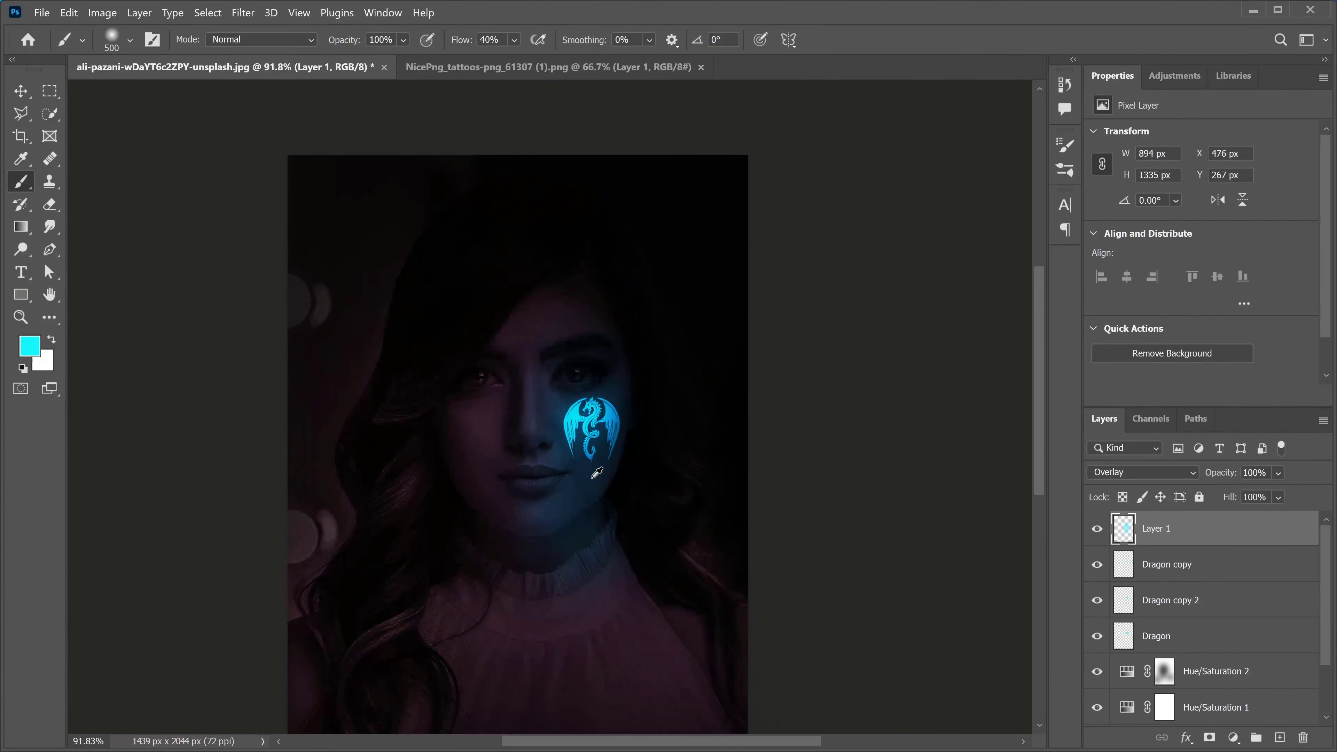
{"action": "scroll", "coordinate": [596, 473], "scroll_direction": "down", "scroll_amount": 2}
{"action": "left_click_drag", "start_coordinate": [612, 561], "coordinate": [610, 510]}
{"action": "left_click_drag", "start_coordinate": [604, 324], "coordinate": [616, 282]}
With the brush sized to 500 px, paint cyan light over the shoulder, dress and upper hair on the tattooed side
{"action": "key", "text": "bracketleft"}
{"action": "key", "text": "bracketleft"}
{"action": "key", "text": "bracketleft"}
{"action": "key", "text": "bracketleft"}
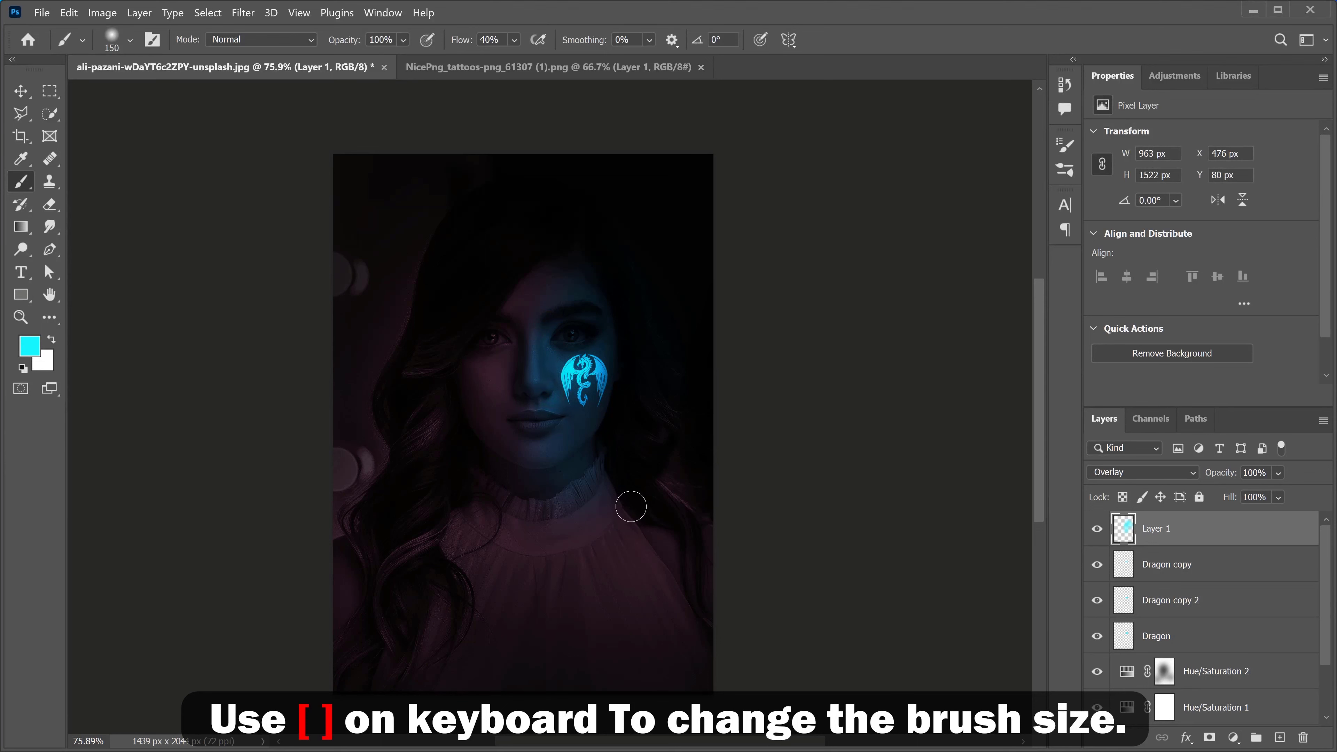
{"action": "key", "text": "bracketright"}
{"action": "key", "text": "bracketright"}
{"action": "key", "text": "bracketright"}
{"action": "key", "text": "bracketright"}
{"action": "key", "text": "bracketright"}
{"action": "key", "text": "bracketright"}
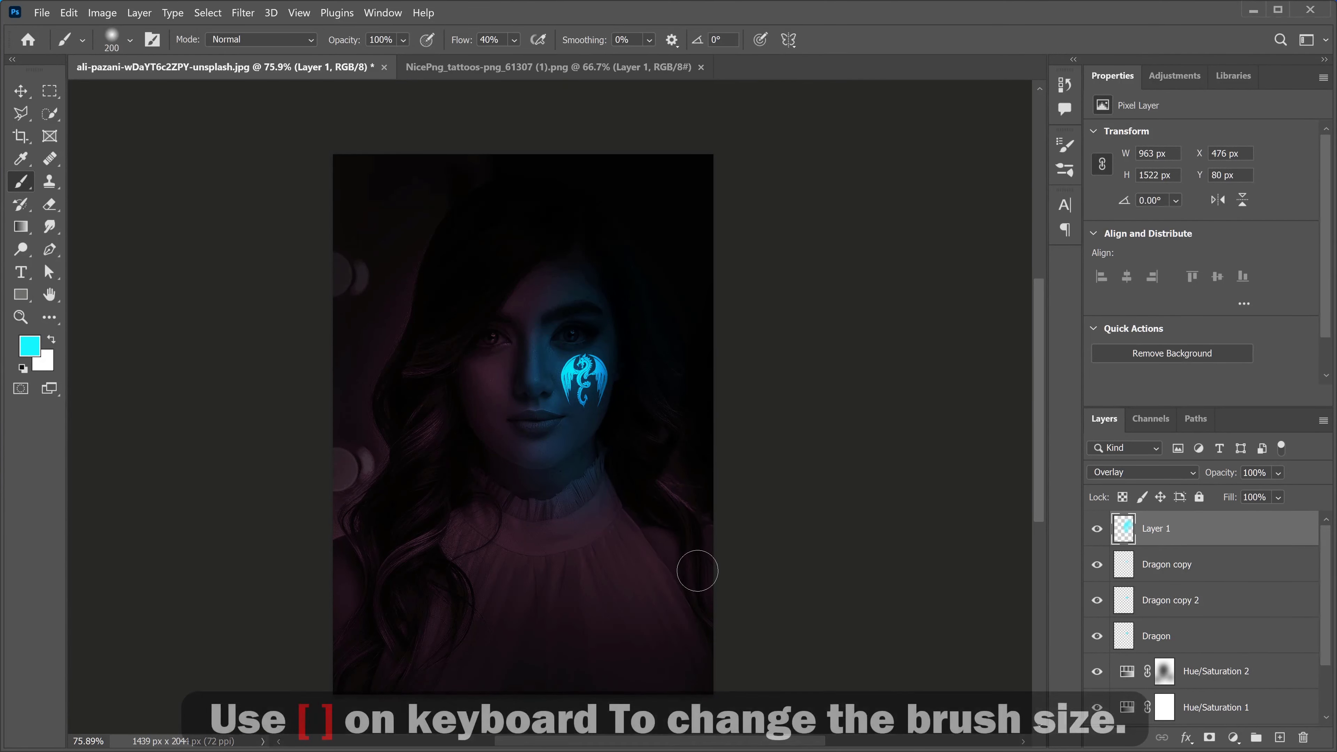
{"action": "mouse_move", "coordinate": [630, 517]}
{"action": "left_mouse_down"}
{"action": "mouse_move", "coordinate": [663, 566]}
{"action": "mouse_move", "coordinate": [782, 624]}
{"action": "left_mouse_up"}
{"action": "left_click_drag", "start_coordinate": [715, 521], "coordinate": [732, 642]}
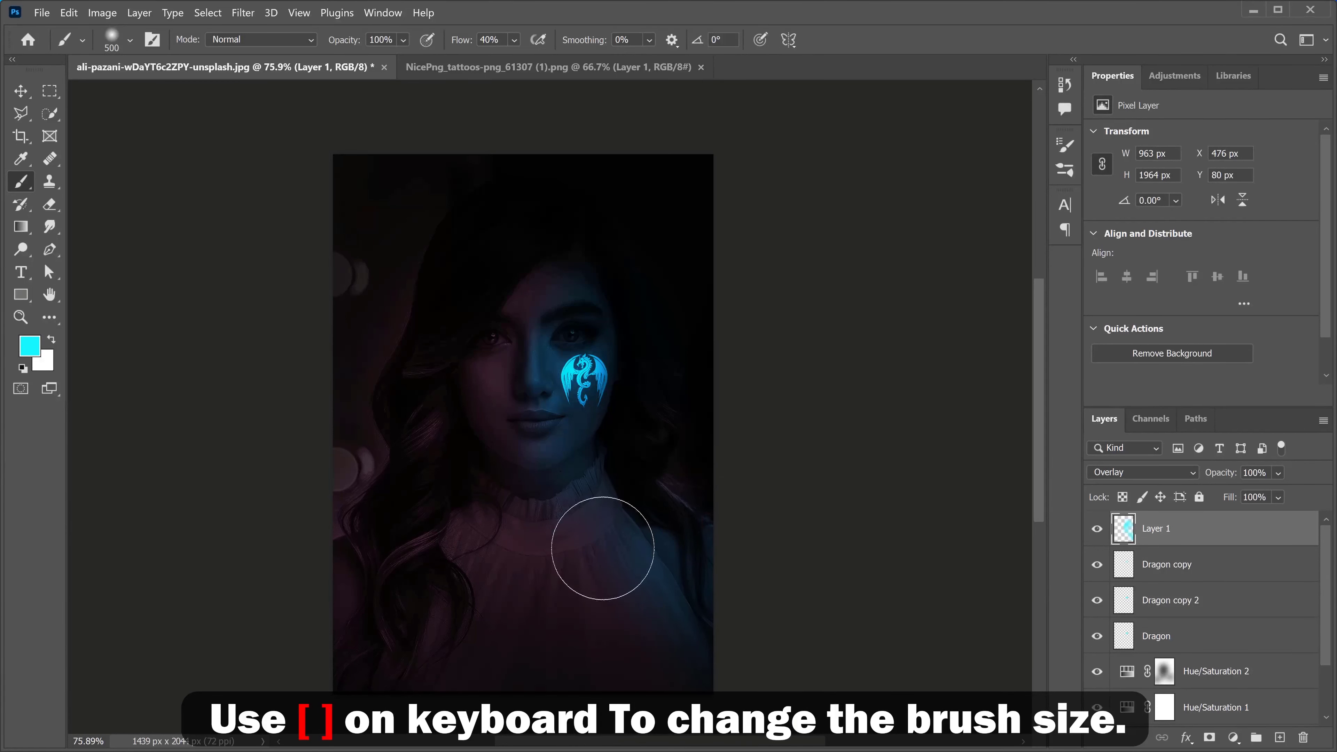
{"action": "left_click_drag", "start_coordinate": [612, 591], "coordinate": [680, 702]}
{"action": "left_click_drag", "start_coordinate": [619, 210], "coordinate": [672, 258]}
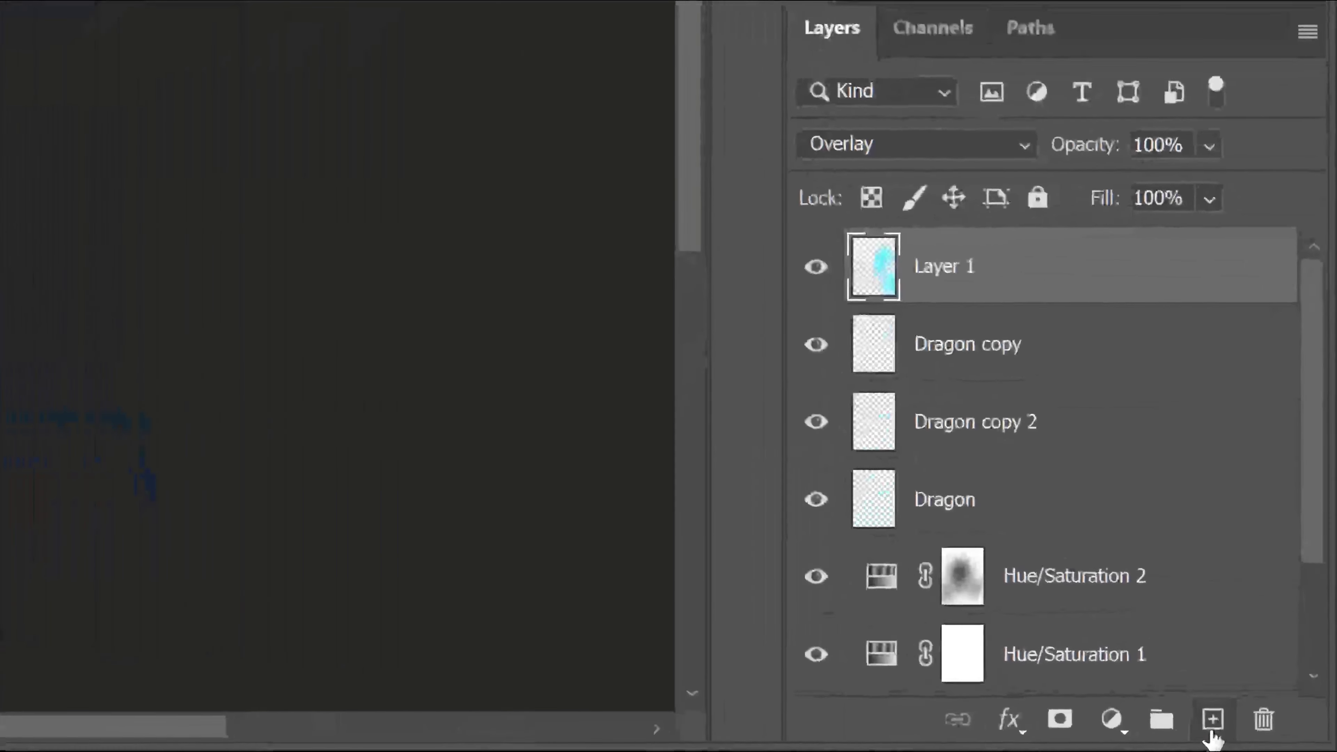
Add an empty layer above Layer 1 and set the foreground color to dark teal #088589
{"action": "left_click", "coordinate": [1279, 738]}
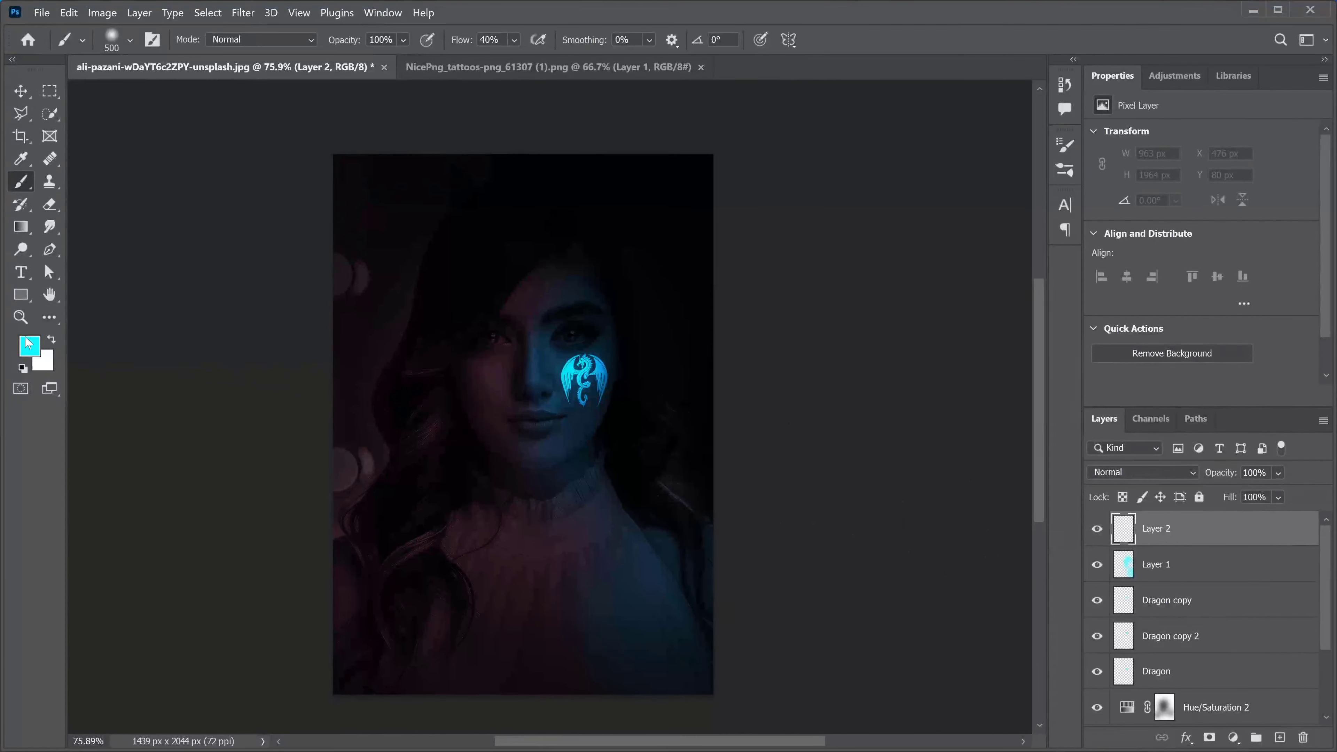
{"action": "left_click", "coordinate": [30, 355]}
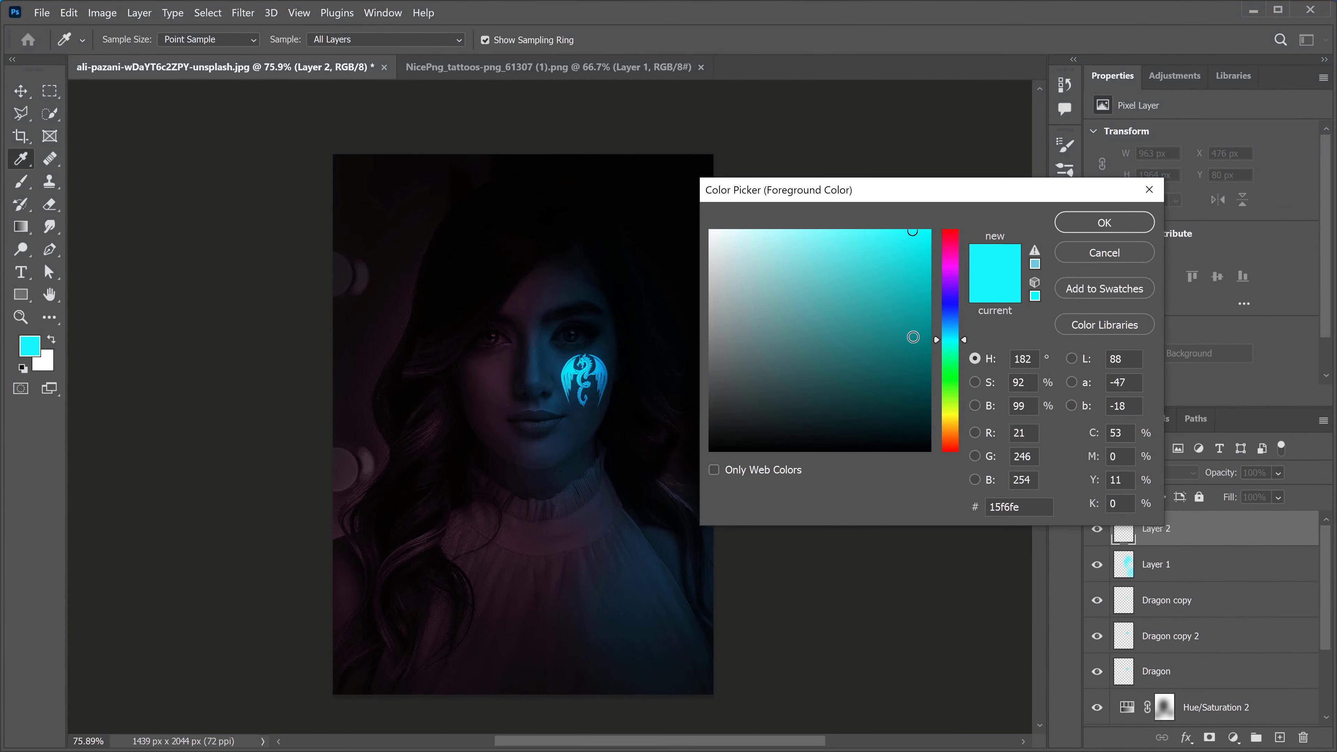
{"action": "left_click", "coordinate": [912, 338]}
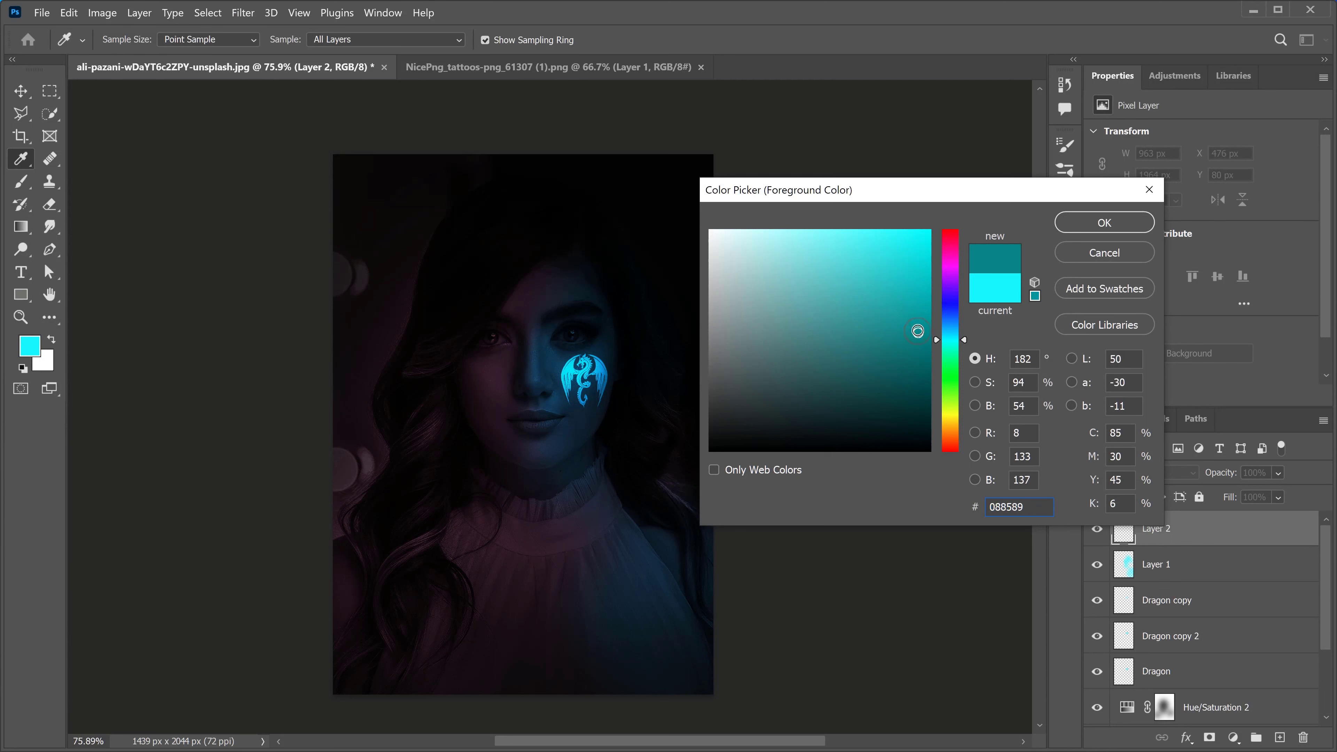
{"action": "left_click", "coordinate": [1094, 225]}
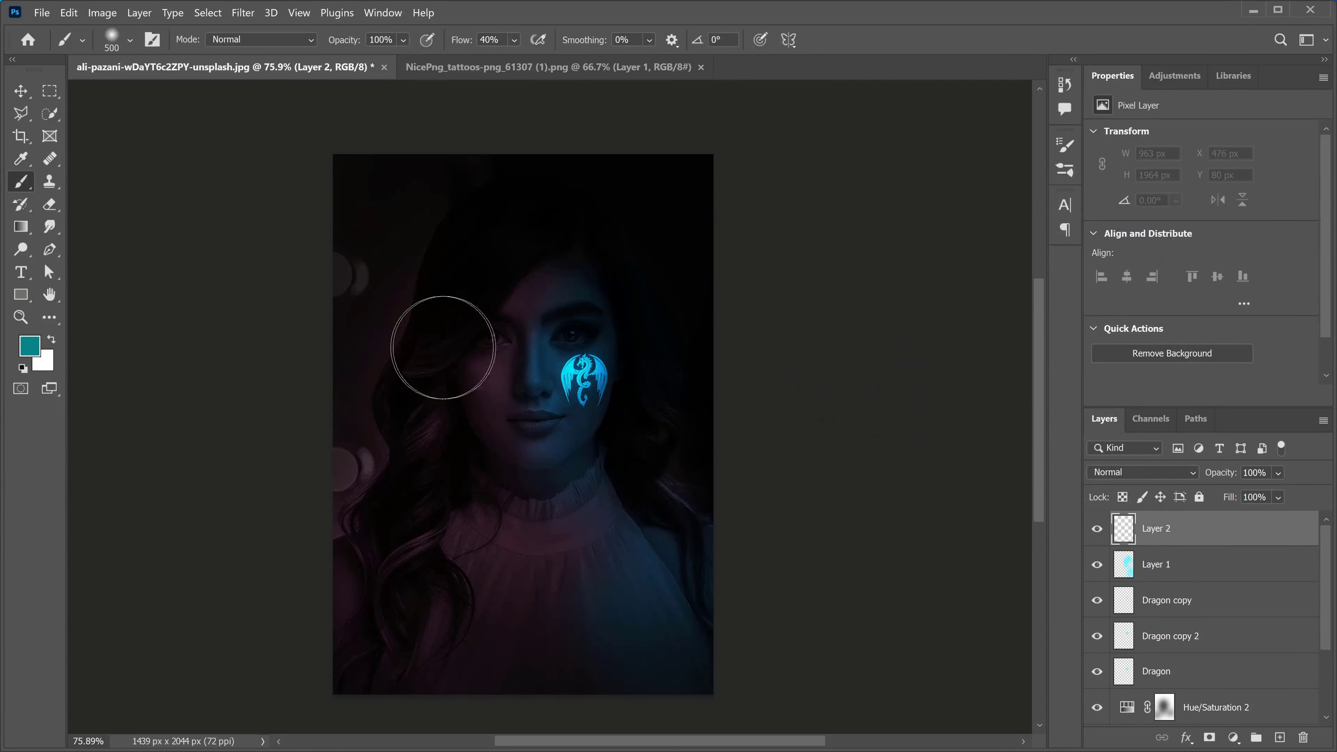
Enlarge the brush to 1000 px and paint teal over the face and tattoo on Layer 2
{"action": "key", "text": "bracketright"}
{"action": "key", "text": "bracketright"}
{"action": "key", "text": "bracketright"}
{"action": "key", "text": "bracketright"}
{"action": "key", "text": "bracketright"}
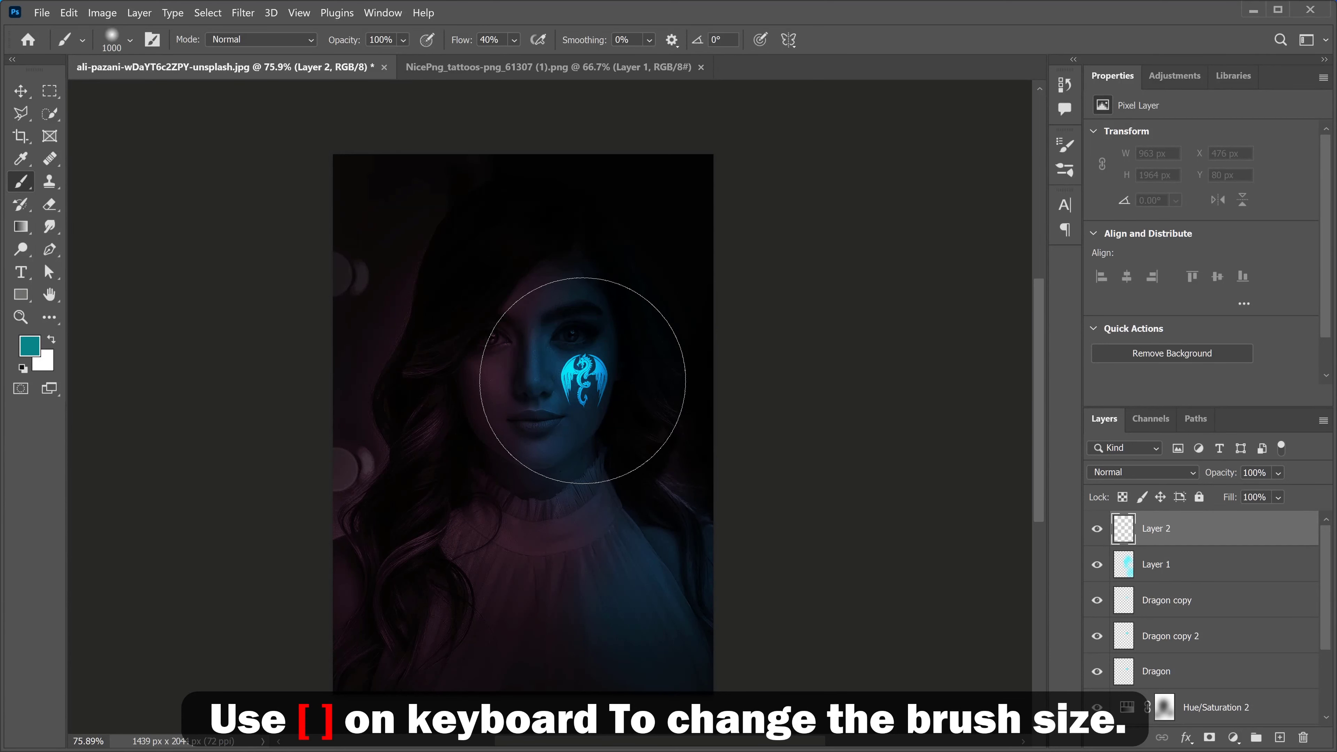
{"action": "mouse_move", "coordinate": [582, 380]}
{"action": "left_mouse_down"}
{"action": "mouse_move", "coordinate": [599, 410]}
{"action": "mouse_move", "coordinate": [697, 414]}
{"action": "left_mouse_up"}
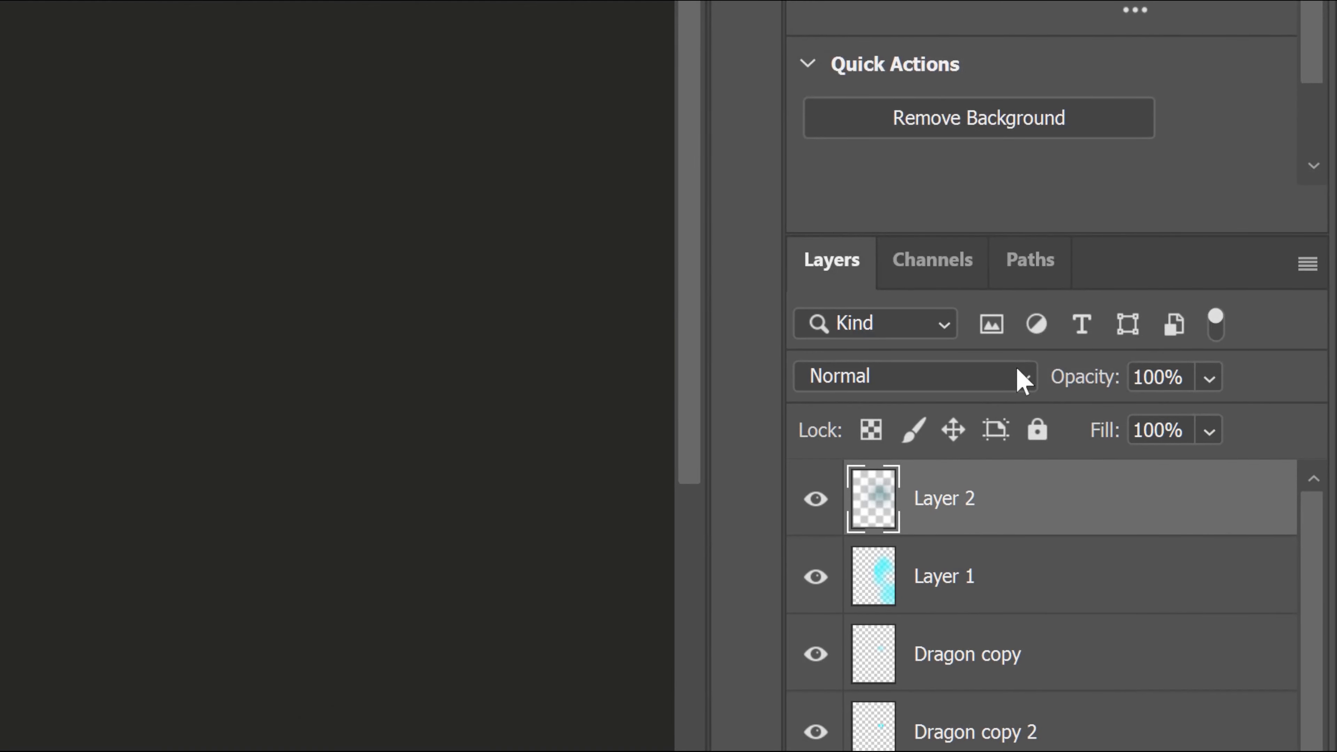
Set Layer 2's blend mode to Color Dodge and paint more teal light over the hair, shoulder and dress
{"action": "left_click", "coordinate": [956, 388]}
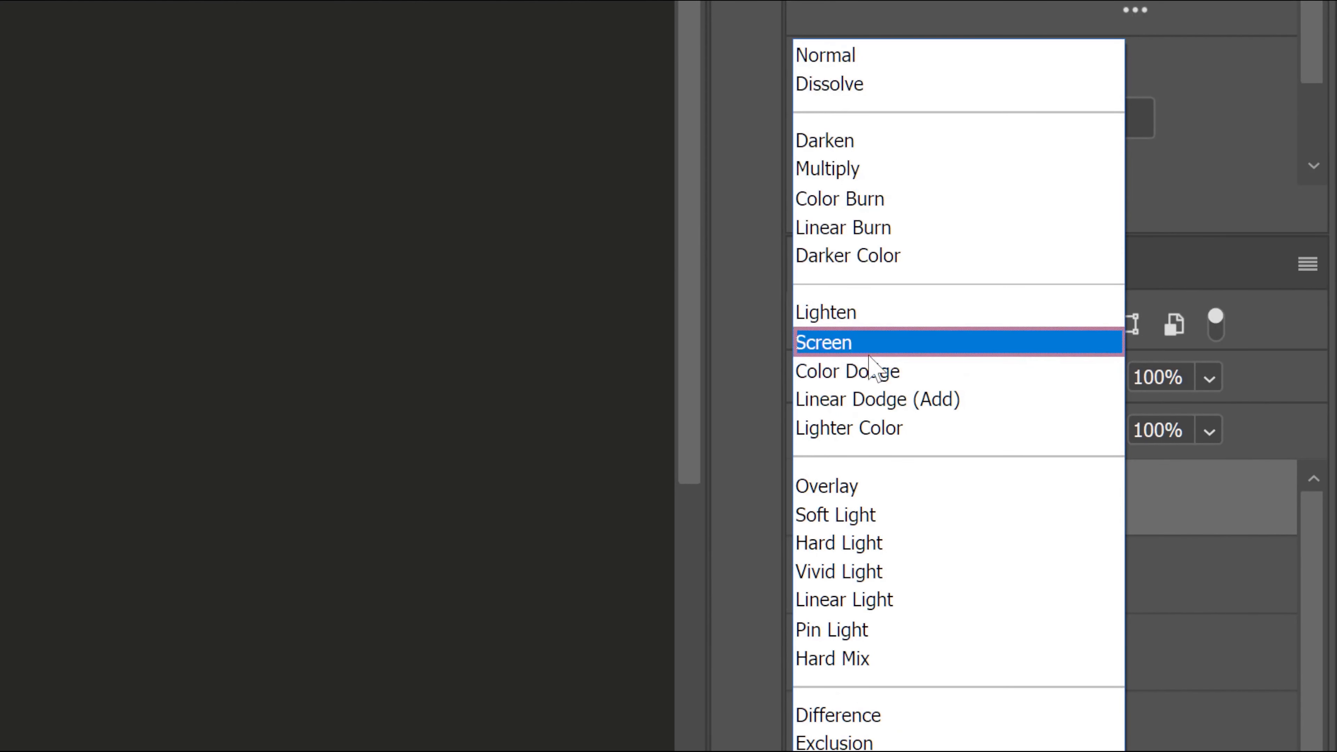
{"action": "left_click", "coordinate": [895, 375]}
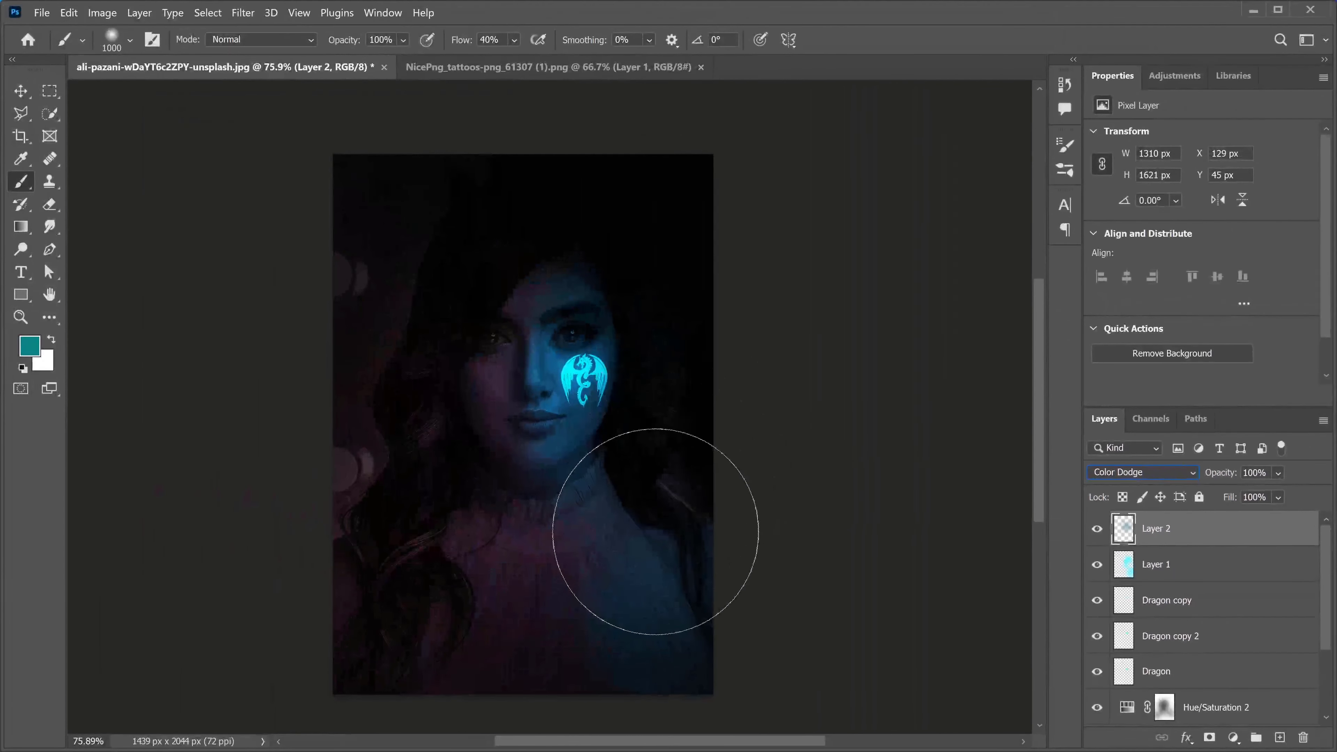
{"action": "mouse_move", "coordinate": [656, 531]}
{"action": "left_mouse_down"}
{"action": "mouse_move", "coordinate": [624, 414]}
{"action": "mouse_move", "coordinate": [632, 330]}
{"action": "mouse_move", "coordinate": [653, 296]}
{"action": "left_mouse_up"}
{"action": "mouse_move", "coordinate": [706, 553]}
{"action": "left_mouse_down"}
{"action": "mouse_move", "coordinate": [727, 476]}
{"action": "mouse_move", "coordinate": [689, 325]}
{"action": "mouse_move", "coordinate": [698, 307]}
{"action": "mouse_move", "coordinate": [678, 287]}
{"action": "mouse_move", "coordinate": [644, 290]}
{"action": "mouse_move", "coordinate": [638, 262]}
{"action": "mouse_move", "coordinate": [606, 255]}
{"action": "mouse_move", "coordinate": [538, 157]}
{"action": "mouse_move", "coordinate": [630, 509]}
{"action": "mouse_move", "coordinate": [613, 628]}
{"action": "mouse_move", "coordinate": [592, 713]}
{"action": "mouse_move", "coordinate": [555, 664]}
{"action": "mouse_move", "coordinate": [536, 701]}
{"action": "mouse_move", "coordinate": [450, 751]}
{"action": "mouse_move", "coordinate": [568, 644]}
{"action": "mouse_move", "coordinate": [582, 717]}
{"action": "mouse_move", "coordinate": [691, 732]}
{"action": "mouse_move", "coordinate": [640, 654]}
{"action": "mouse_move", "coordinate": [724, 595]}
{"action": "left_mouse_up"}
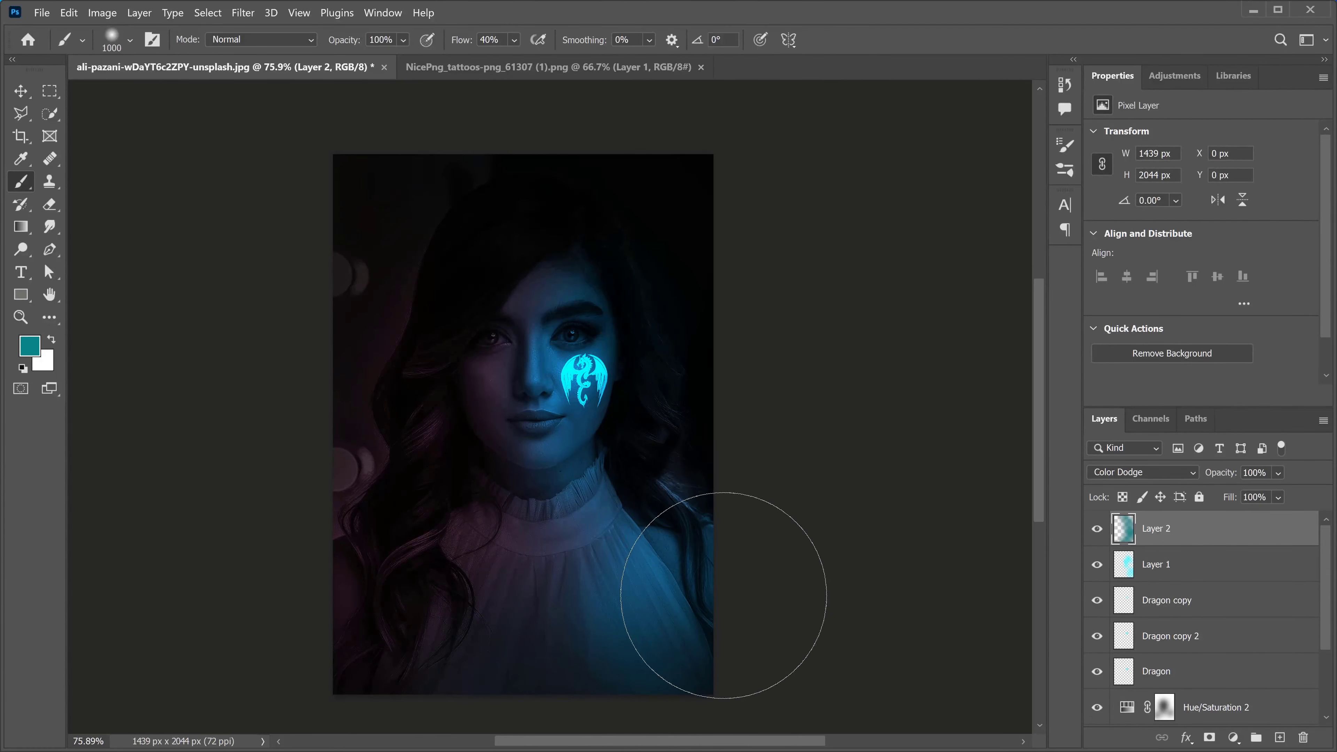
Toggle the visibility of Layer 2 and Layer 1 to compare the image with and without the painted glow
{"action": "left_click", "coordinate": [1097, 529]}
{"action": "left_click", "coordinate": [1097, 529]}
{"action": "left_click", "coordinate": [1097, 529]}
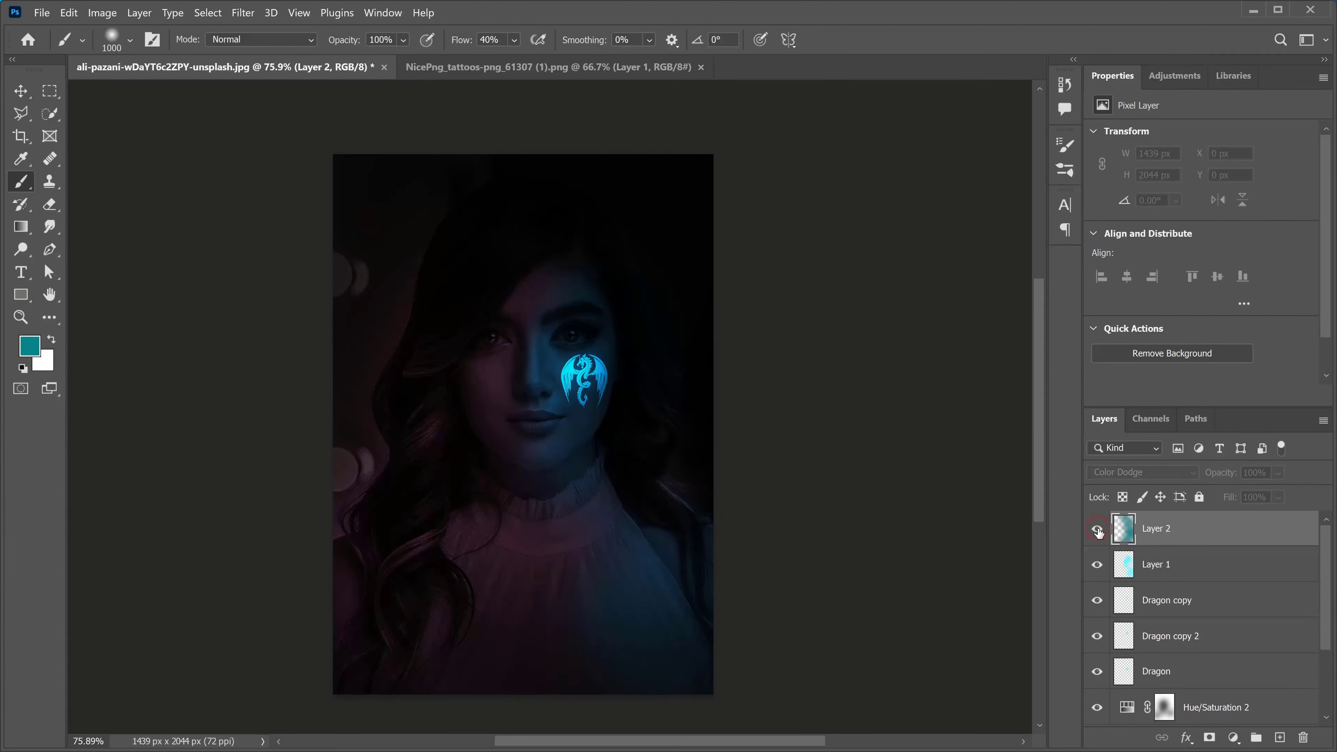
{"action": "left_click", "coordinate": [1097, 529]}
{"action": "left_click", "coordinate": [1098, 529]}
{"action": "left_click", "coordinate": [1097, 565]}
{"action": "left_click", "coordinate": [1098, 565]}
{"action": "left_click", "coordinate": [1098, 564]}
{"action": "left_click", "coordinate": [1097, 565]}
{"action": "left_click", "coordinate": [1097, 529]}
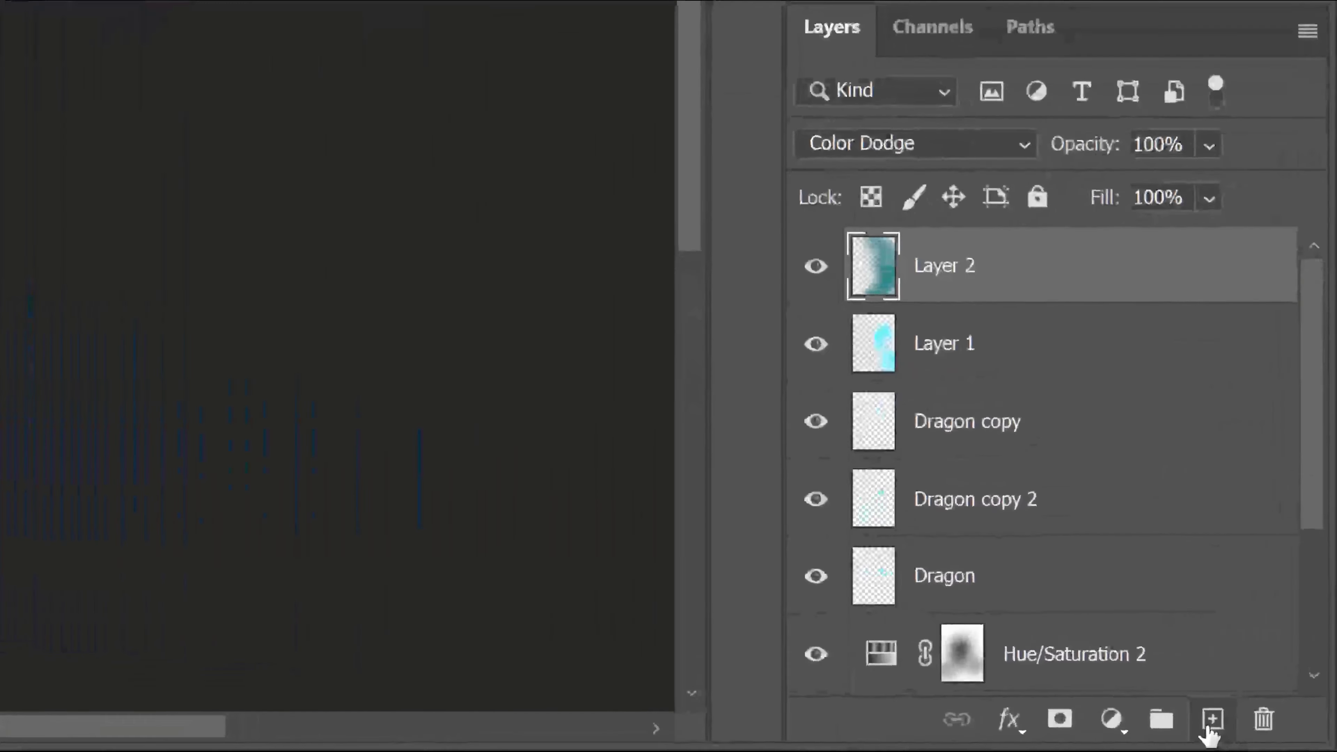
Add an empty layer above Layer 2 and set the brush's foreground color to red #e71616
{"action": "left_click", "coordinate": [1279, 737]}
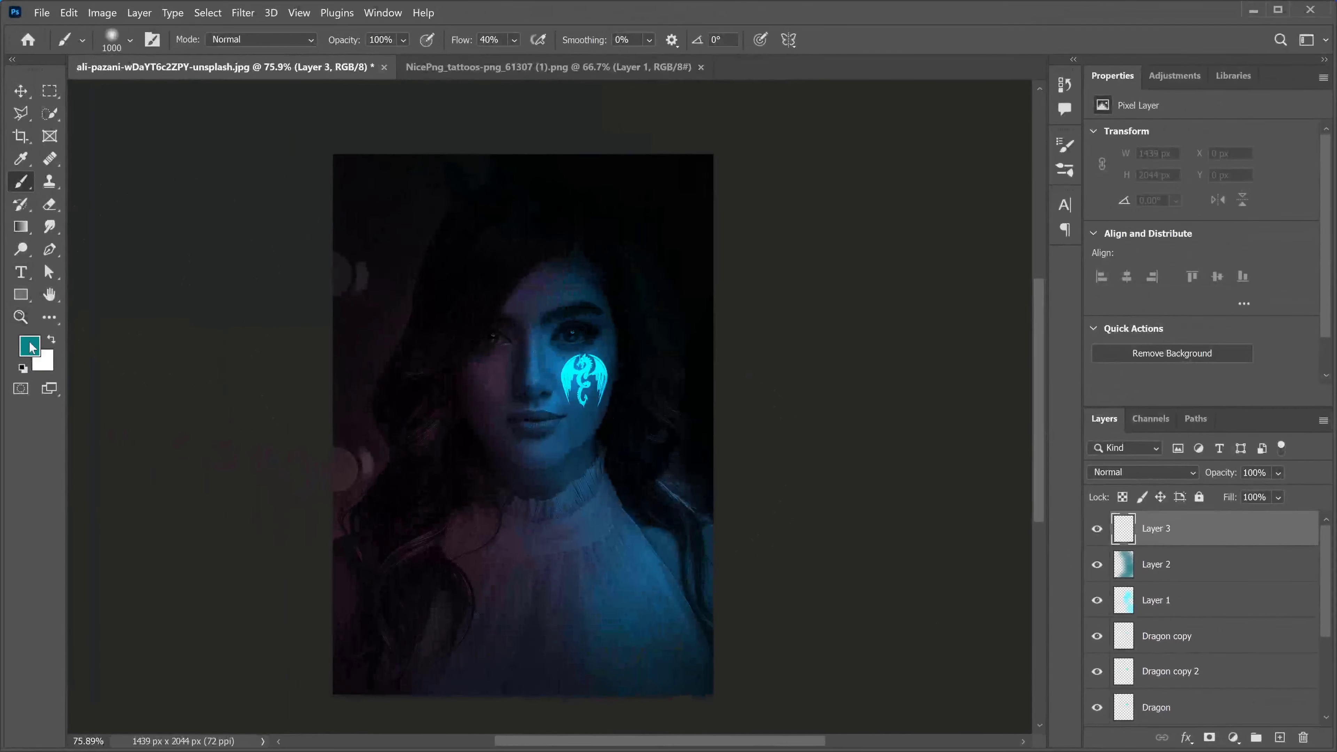
{"action": "left_click", "coordinate": [31, 350]}
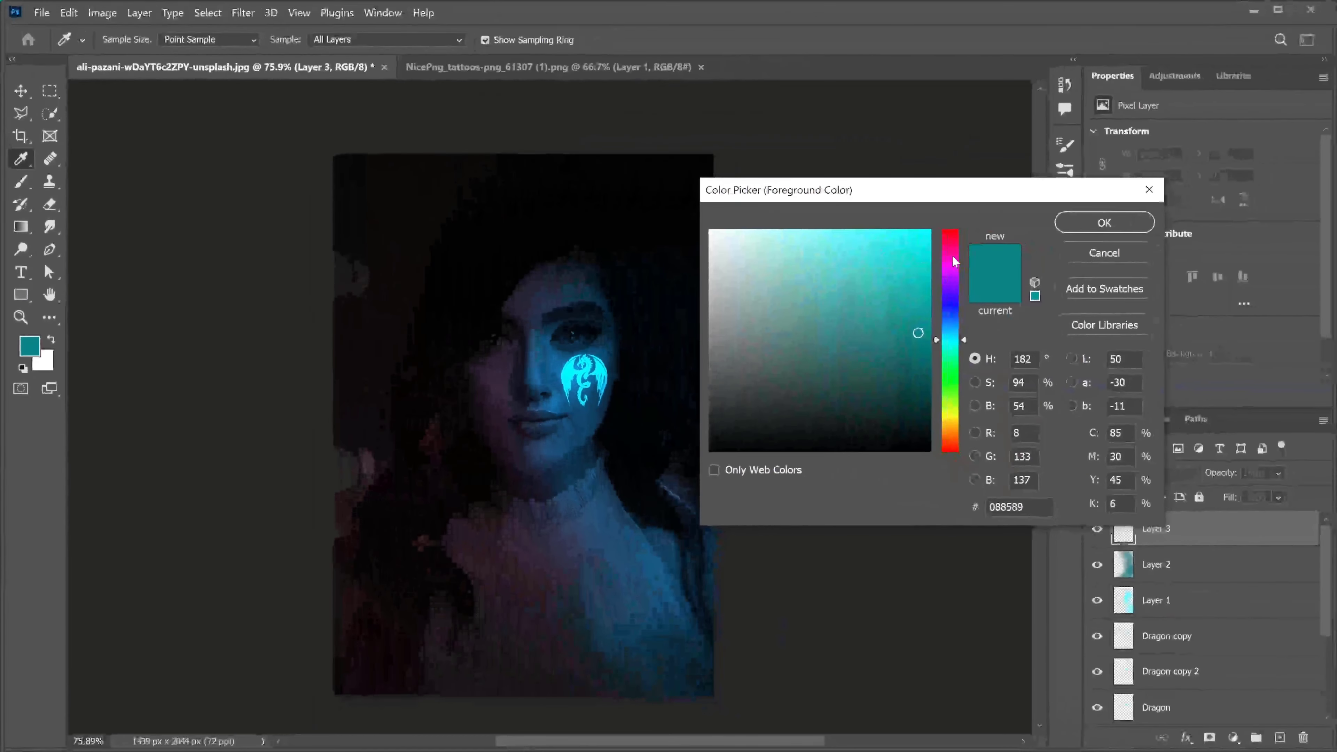
{"action": "left_click_drag", "start_coordinate": [952, 258], "coordinate": [954, 194]}
{"action": "left_click", "coordinate": [910, 251]}
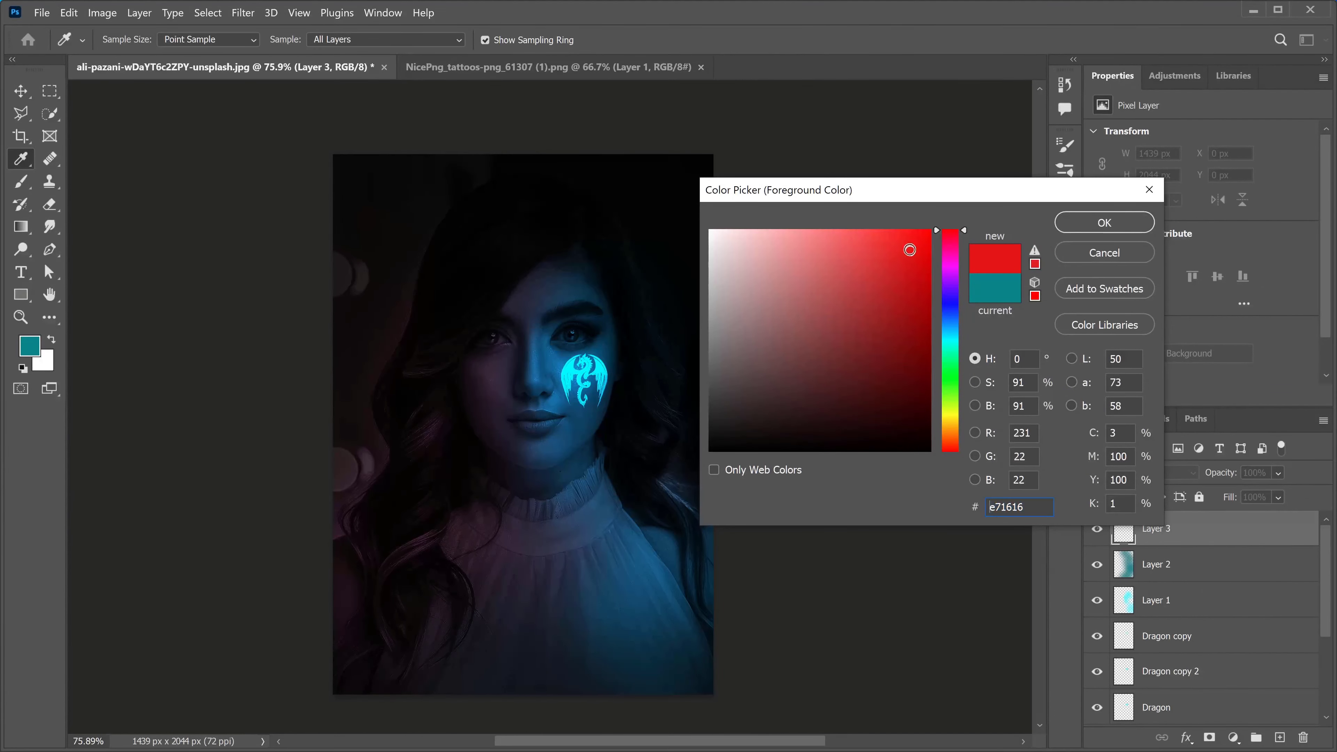
{"action": "left_click", "coordinate": [1104, 223]}
{"action": "key", "text": "b"}
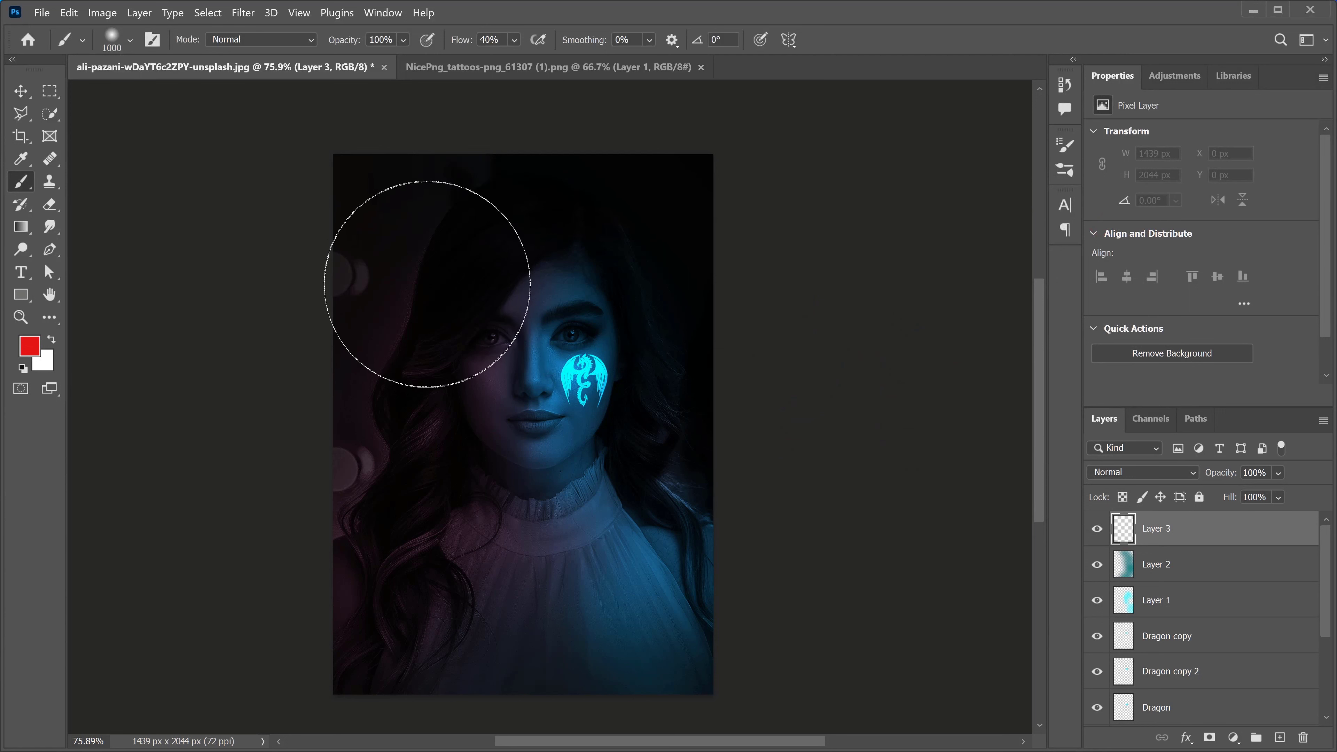
Paint red over the hair opposite the tattoo and set Layer 3's blend mode to Soft Light
{"action": "left_click", "coordinate": [443, 299]}
{"action": "left_click", "coordinate": [448, 301]}
{"action": "left_click", "coordinate": [452, 304]}
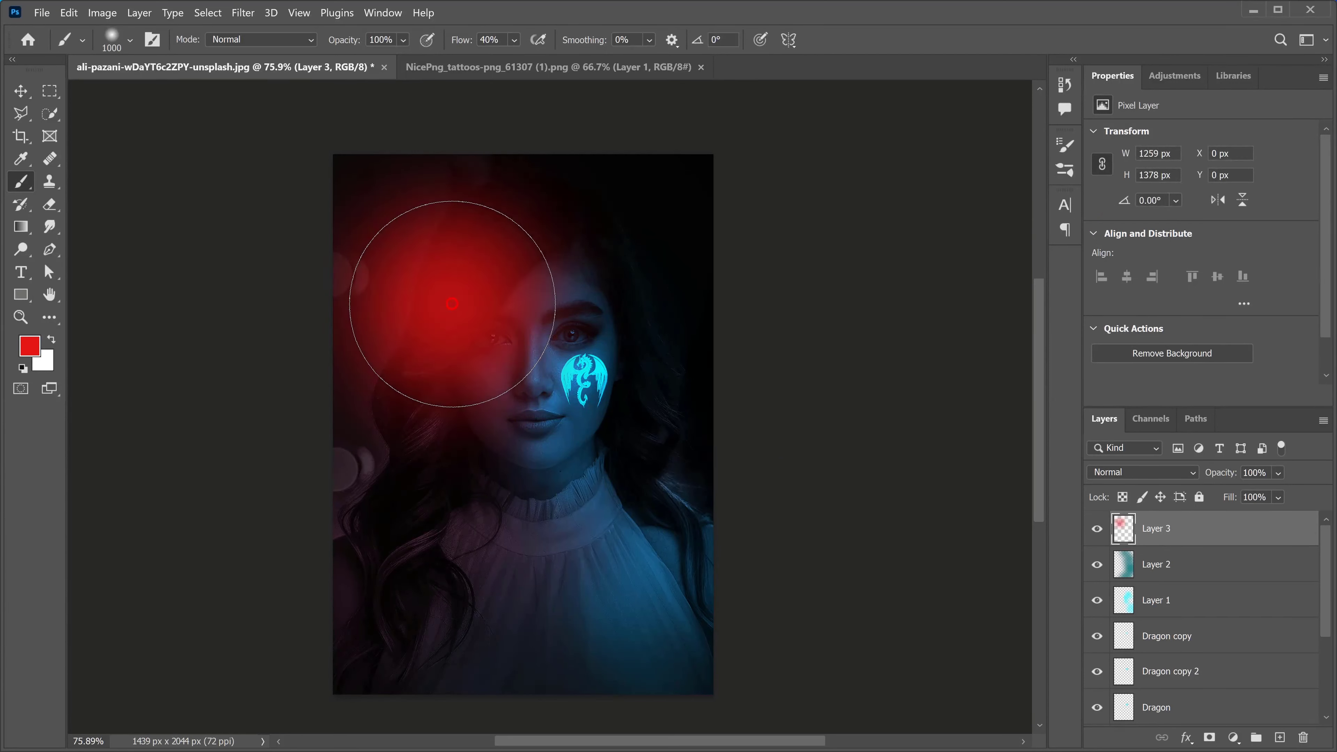
{"action": "left_click", "coordinate": [1142, 472]}
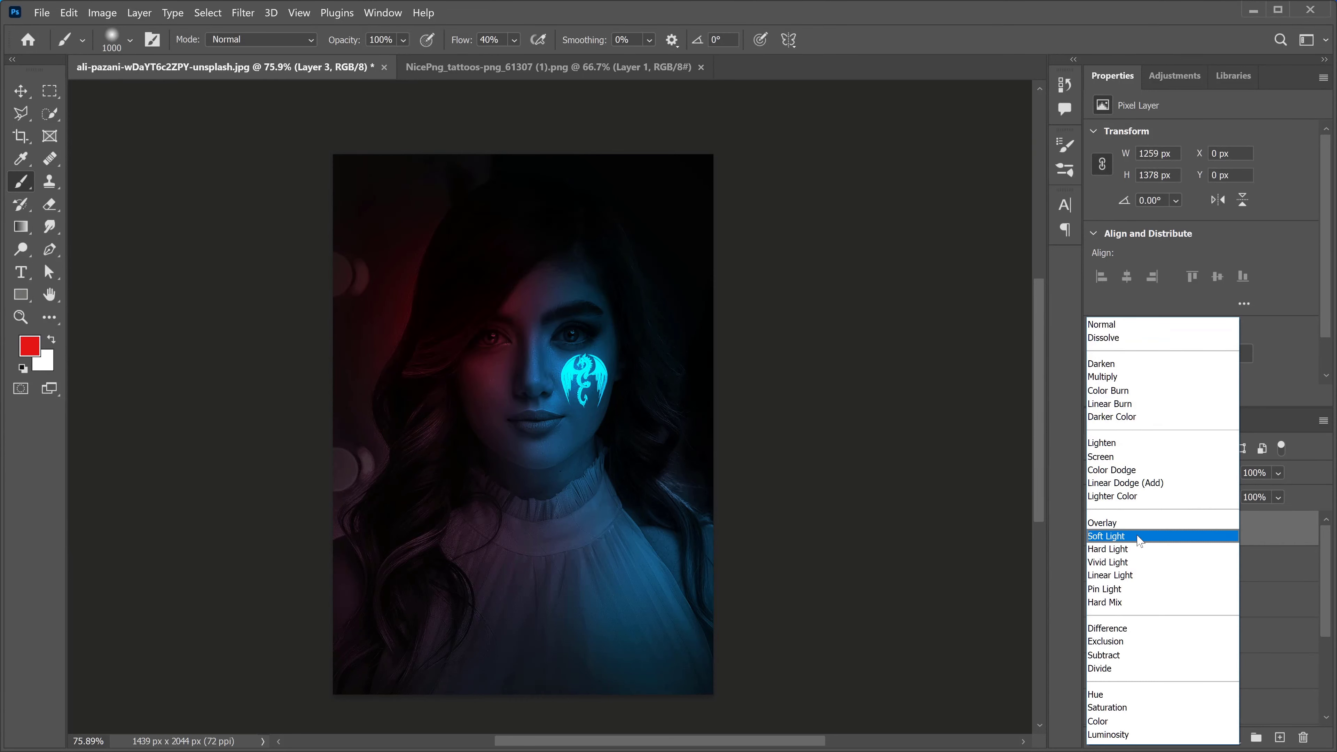
{"action": "left_click", "coordinate": [1124, 537]}
Extend the red light down the hair, dress and background along the whole side opposite the tattoo
{"action": "left_click", "coordinate": [412, 420]}
{"action": "mouse_move", "coordinate": [365, 613]}
{"action": "left_mouse_down"}
{"action": "mouse_move", "coordinate": [461, 290]}
{"action": "mouse_move", "coordinate": [444, 295]}
{"action": "mouse_move", "coordinate": [392, 447]}
{"action": "mouse_move", "coordinate": [358, 664]}
{"action": "mouse_move", "coordinate": [367, 570]}
{"action": "mouse_move", "coordinate": [312, 670]}
{"action": "mouse_move", "coordinate": [354, 348]}
{"action": "mouse_move", "coordinate": [410, 497]}
{"action": "mouse_move", "coordinate": [423, 260]}
{"action": "mouse_move", "coordinate": [456, 220]}
{"action": "mouse_move", "coordinate": [405, 250]}
{"action": "mouse_move", "coordinate": [449, 202]}
{"action": "mouse_move", "coordinate": [409, 222]}
{"action": "mouse_move", "coordinate": [334, 215]}
{"action": "mouse_move", "coordinate": [221, 455]}
{"action": "mouse_move", "coordinate": [329, 465]}
{"action": "left_mouse_up"}
{"action": "mouse_move", "coordinate": [284, 722]}
{"action": "left_mouse_down"}
{"action": "mouse_move", "coordinate": [421, 654]}
{"action": "mouse_move", "coordinate": [437, 626]}
{"action": "mouse_move", "coordinate": [397, 433]}
{"action": "mouse_move", "coordinate": [431, 526]}
{"action": "mouse_move", "coordinate": [329, 673]}
{"action": "mouse_move", "coordinate": [508, 104]}
{"action": "mouse_move", "coordinate": [392, 185]}
{"action": "left_mouse_up"}
{"action": "mouse_move", "coordinate": [288, 625]}
{"action": "left_mouse_down"}
{"action": "mouse_move", "coordinate": [454, 732]}
{"action": "mouse_move", "coordinate": [309, 538]}
{"action": "left_mouse_up"}
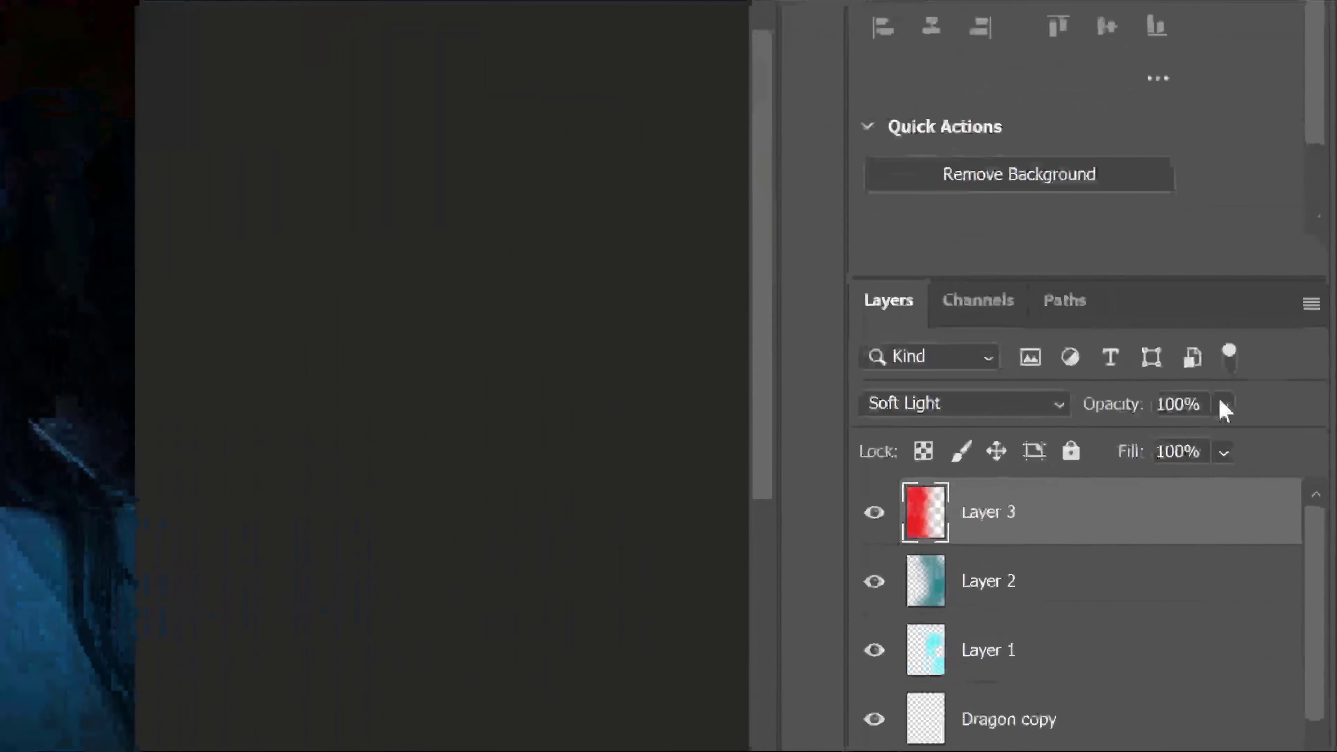
Reduce Layer 3's opacity to 50% and check its effect by toggling the layer's visibility
{"action": "left_click", "coordinate": [1278, 473]}
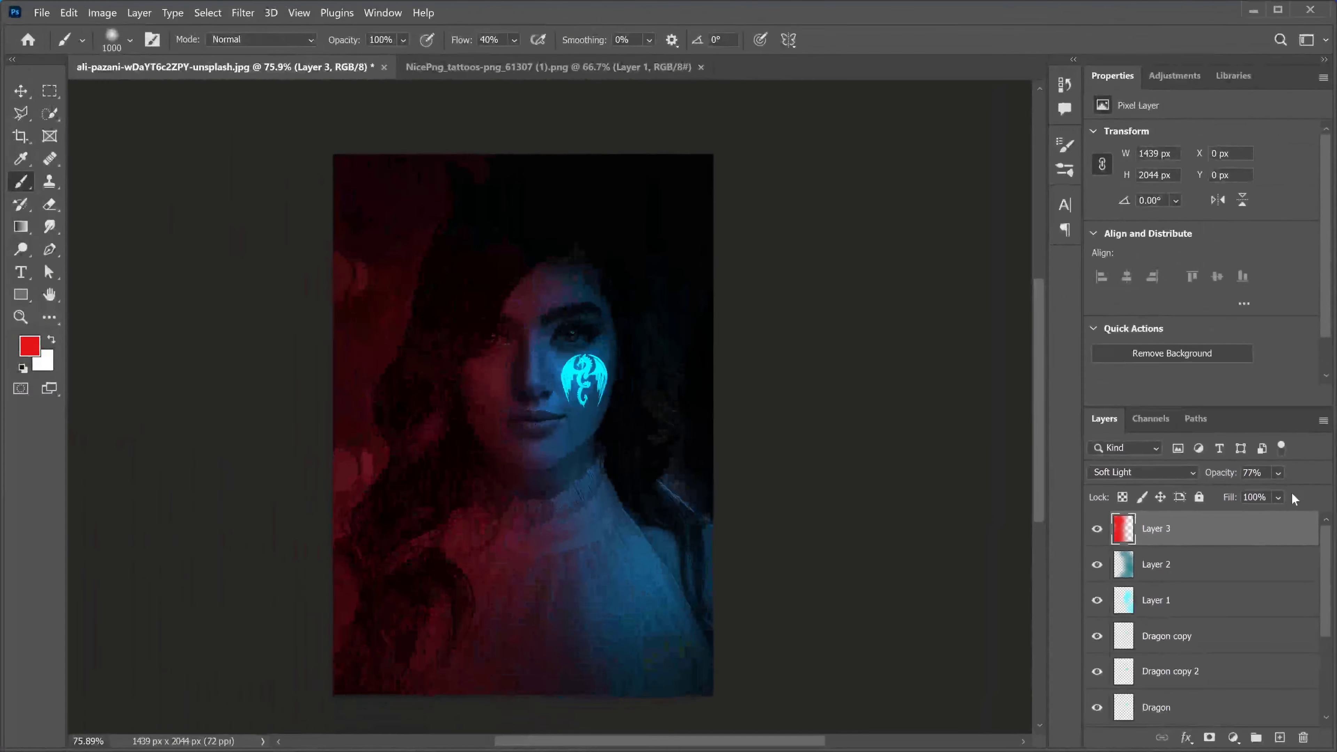
{"action": "left_click", "coordinate": [1209, 389]}
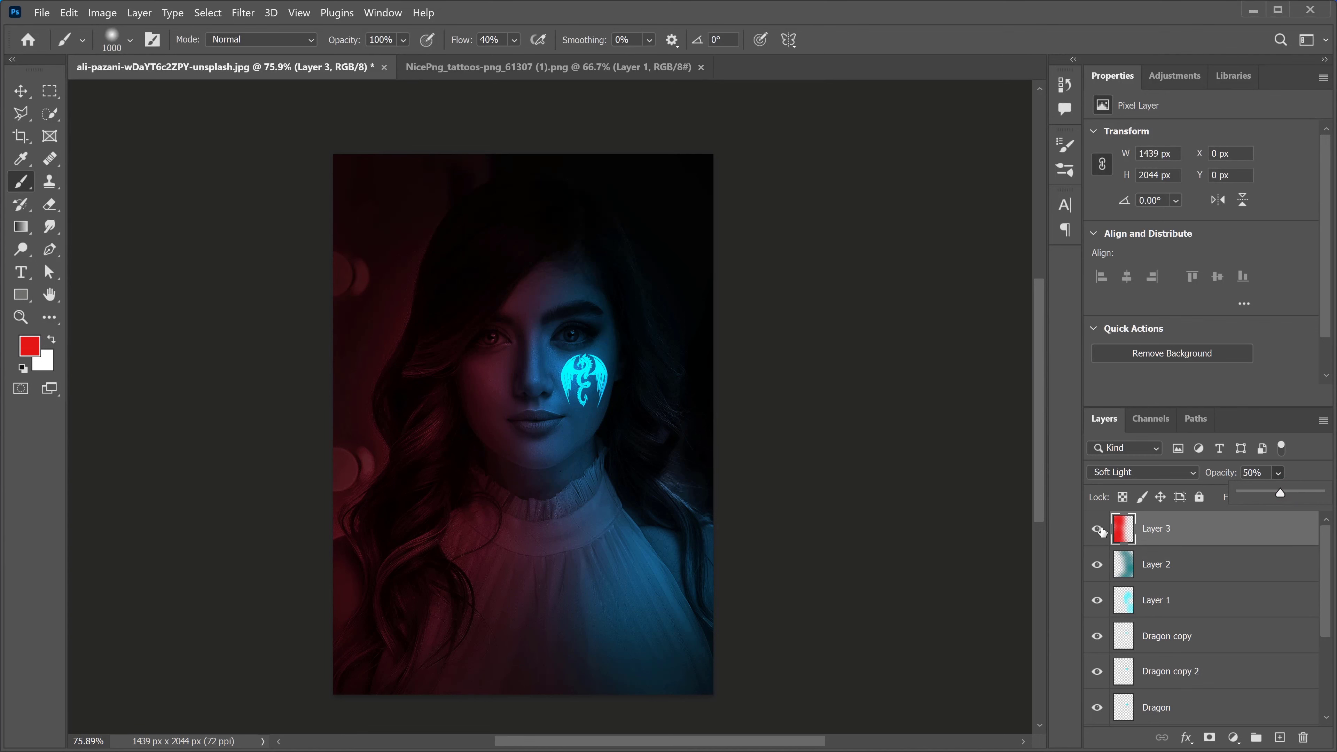
{"action": "left_click", "coordinate": [1100, 532]}
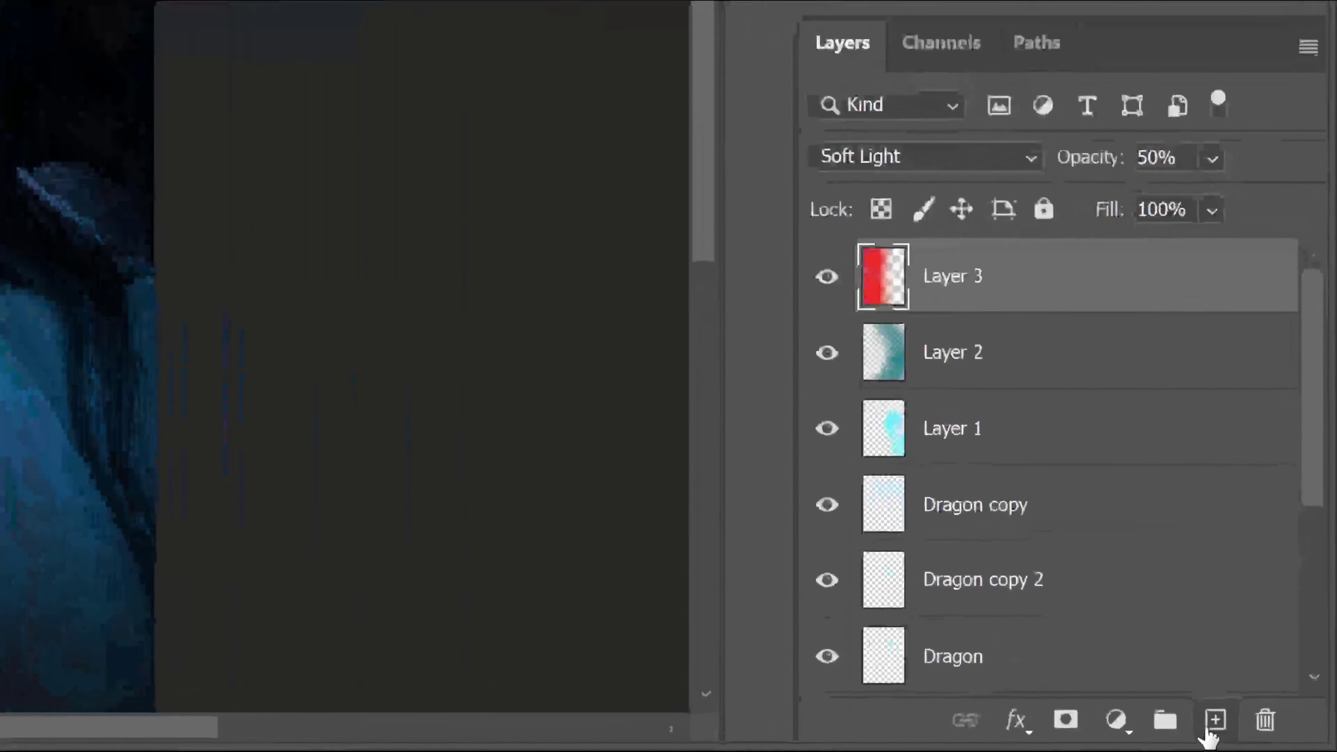
Add an empty layer above Layer 3 and confirm bright cyan #00f9fd as the brush's foreground color
{"action": "left_click", "coordinate": [1279, 738]}
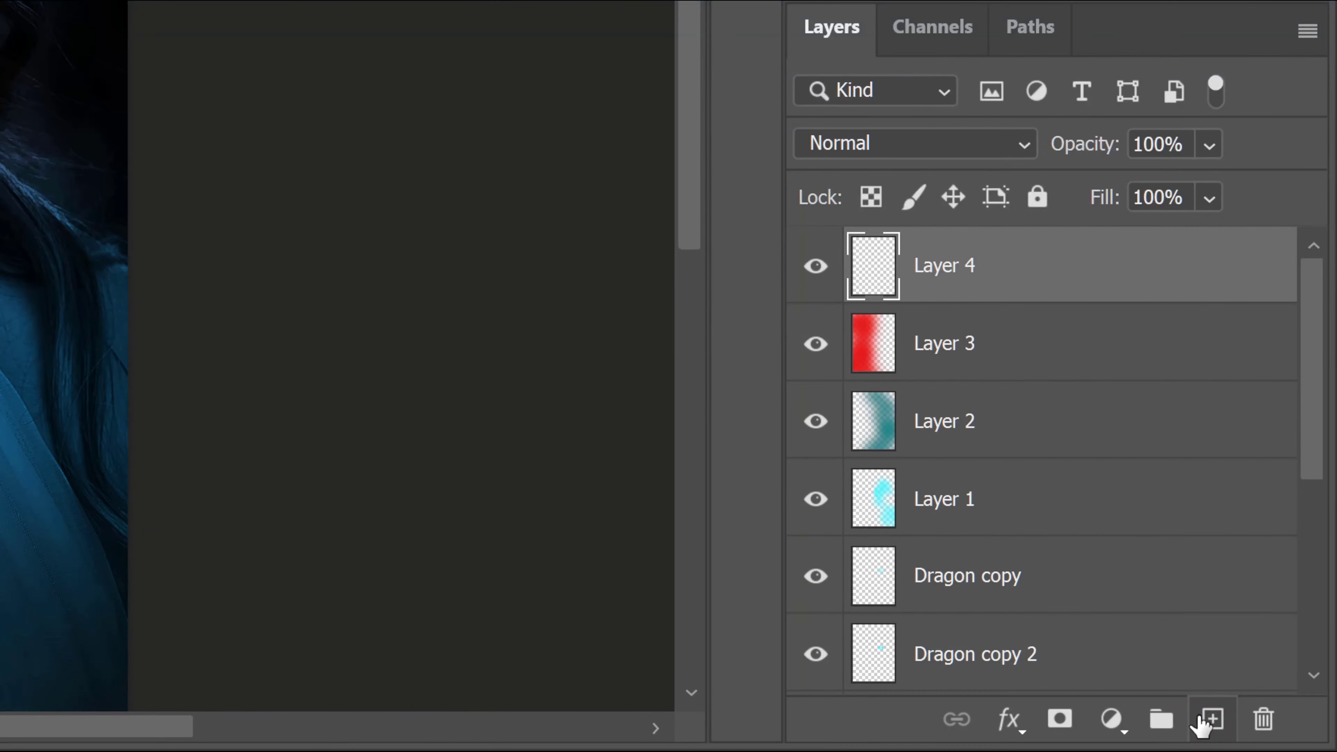
{"action": "left_click", "coordinate": [1058, 277]}
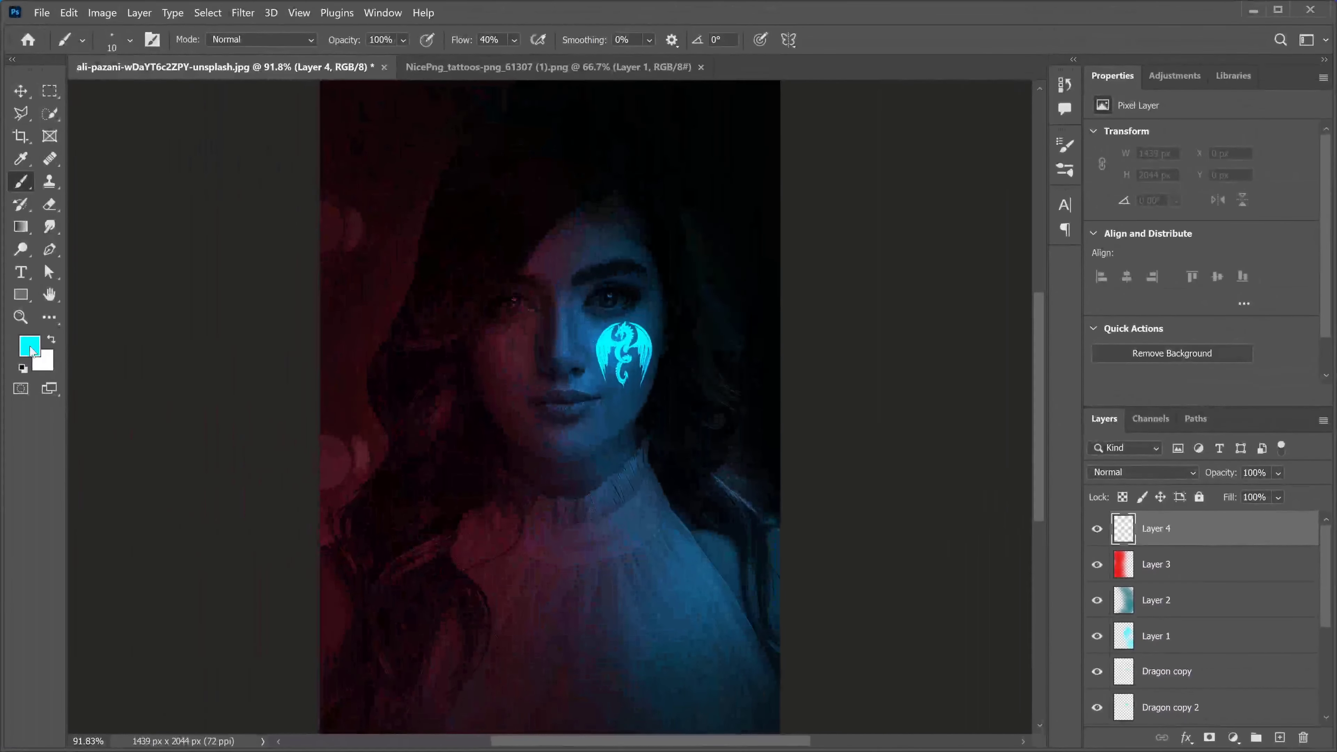
{"action": "left_click", "coordinate": [30, 348]}
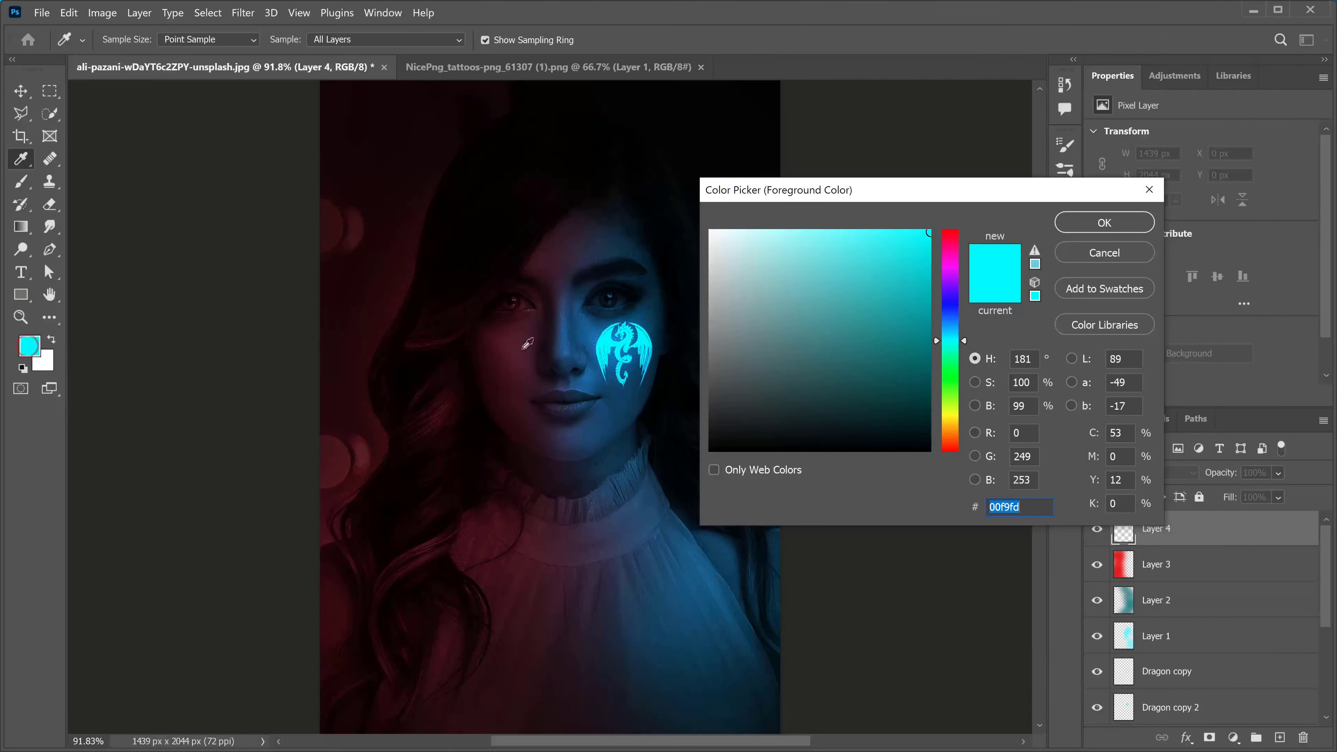
{"action": "left_click", "coordinate": [929, 232]}
{"action": "left_click", "coordinate": [1104, 222]}
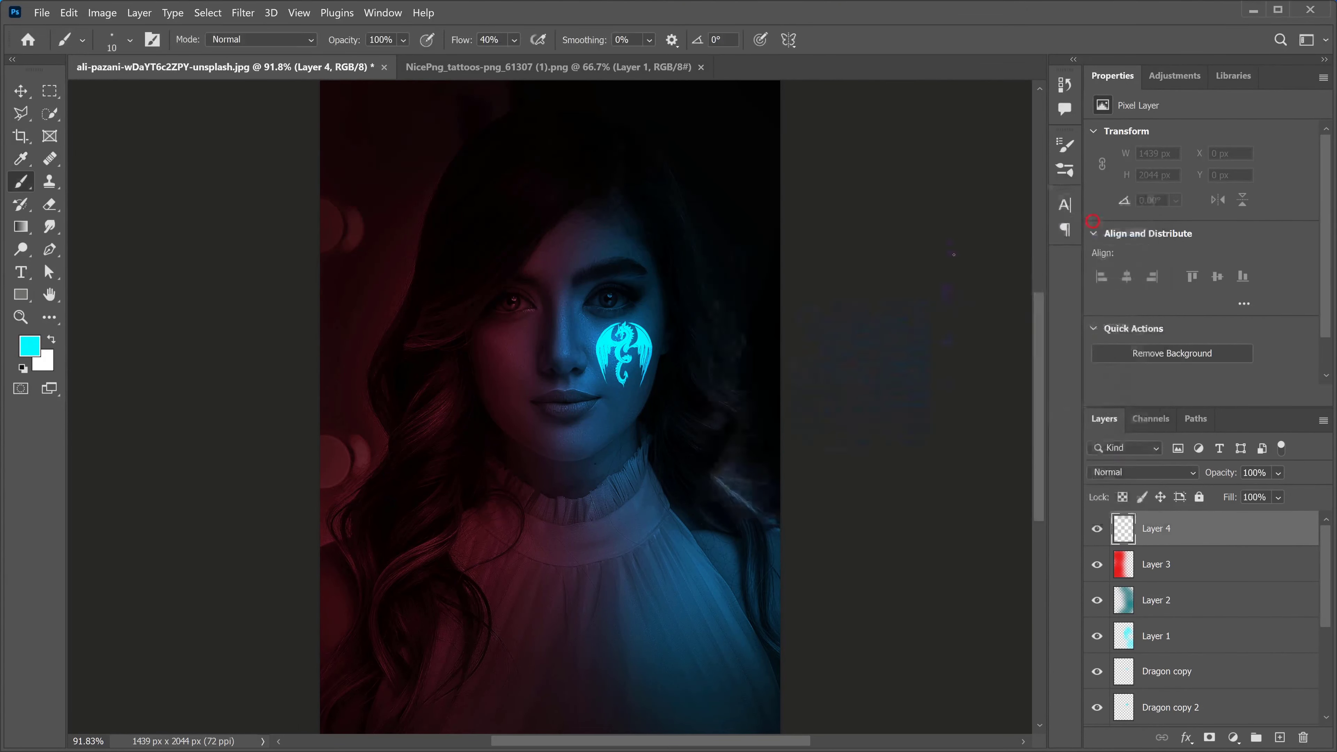
Paint a cyan crescent along the lower iris of the eye above the tattoo and set Layer 4's blend mode to Color Dodge
{"action": "scroll", "coordinate": [606, 282], "scroll_direction": "up", "scroll_amount": 5}
{"action": "scroll", "coordinate": [605, 282], "scroll_direction": "up", "scroll_amount": 3}
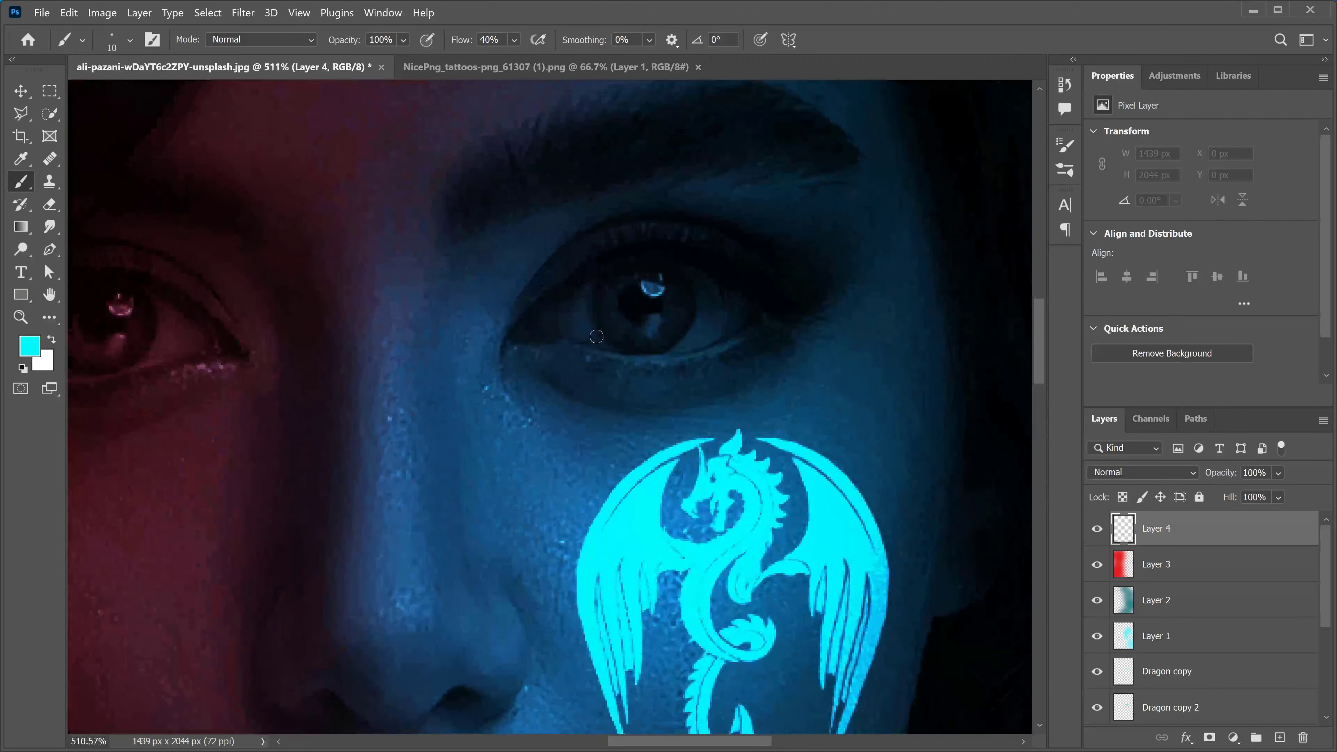
{"action": "mouse_move", "coordinate": [610, 307]}
{"action": "left_mouse_down"}
{"action": "mouse_move", "coordinate": [660, 329]}
{"action": "mouse_move", "coordinate": [677, 305]}
{"action": "mouse_move", "coordinate": [669, 332]}
{"action": "mouse_move", "coordinate": [651, 336]}
{"action": "mouse_move", "coordinate": [628, 335]}
{"action": "mouse_move", "coordinate": [605, 305]}
{"action": "mouse_move", "coordinate": [638, 338]}
{"action": "mouse_move", "coordinate": [682, 315]}
{"action": "mouse_move", "coordinate": [625, 327]}
{"action": "mouse_move", "coordinate": [611, 302]}
{"action": "mouse_move", "coordinate": [629, 340]}
{"action": "mouse_move", "coordinate": [659, 345]}
{"action": "left_mouse_up"}
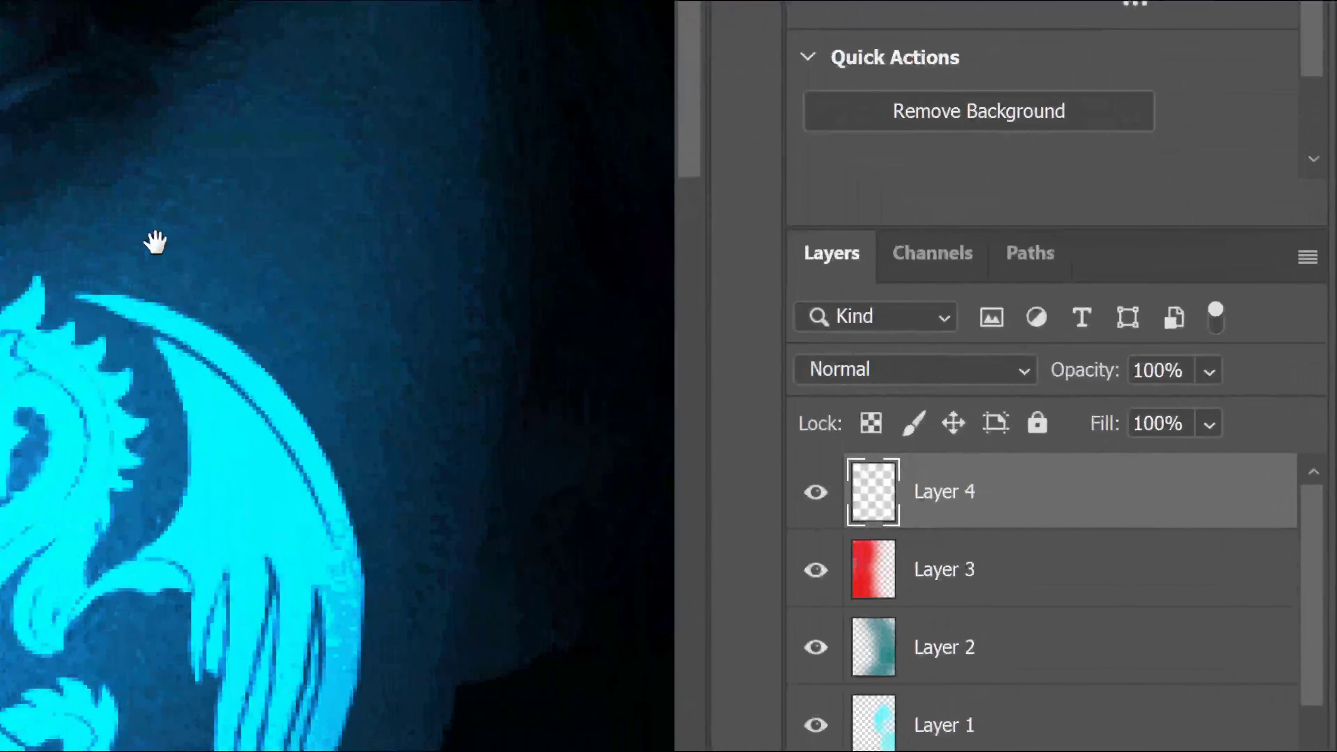
{"action": "left_click_drag", "start_coordinate": [796, 415], "coordinate": [998, 549]}
{"action": "left_click_drag", "start_coordinate": [601, 536], "coordinate": [655, 560]}
{"action": "left_click", "coordinate": [1003, 371]}
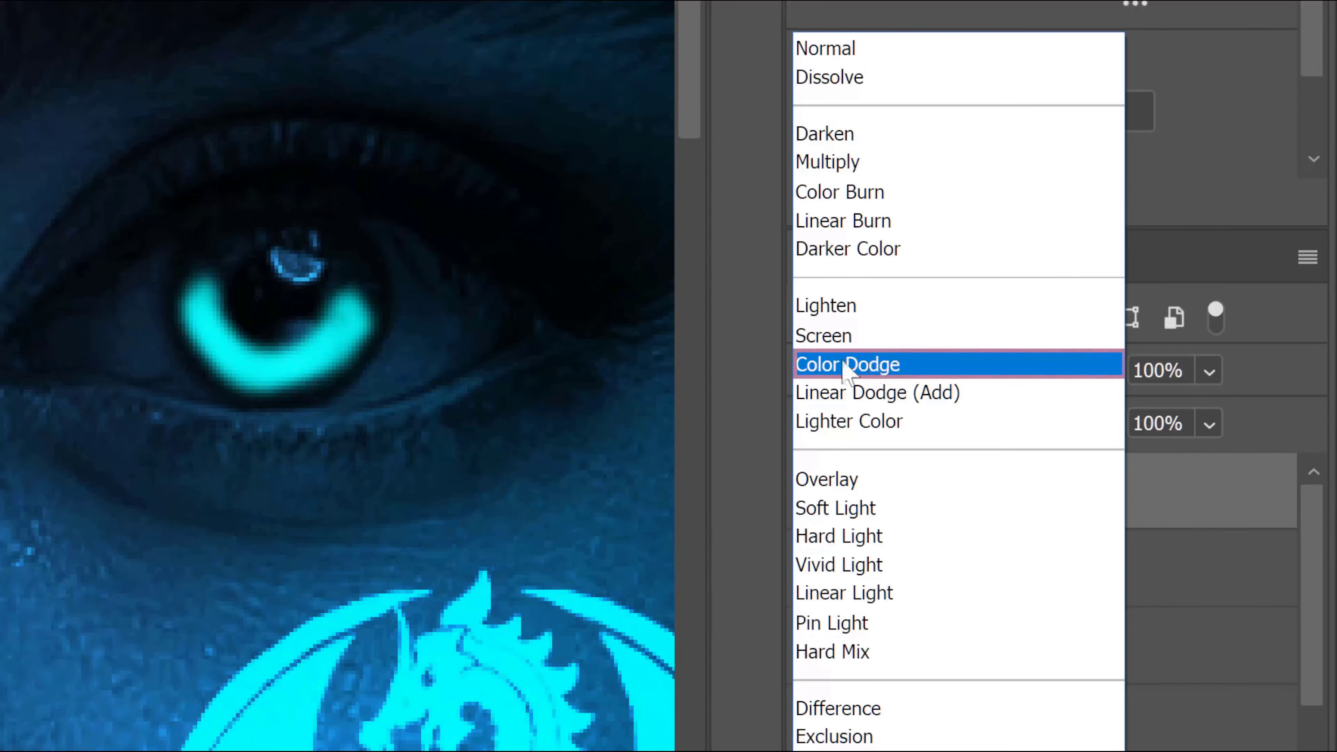
{"action": "left_click", "coordinate": [868, 365]}
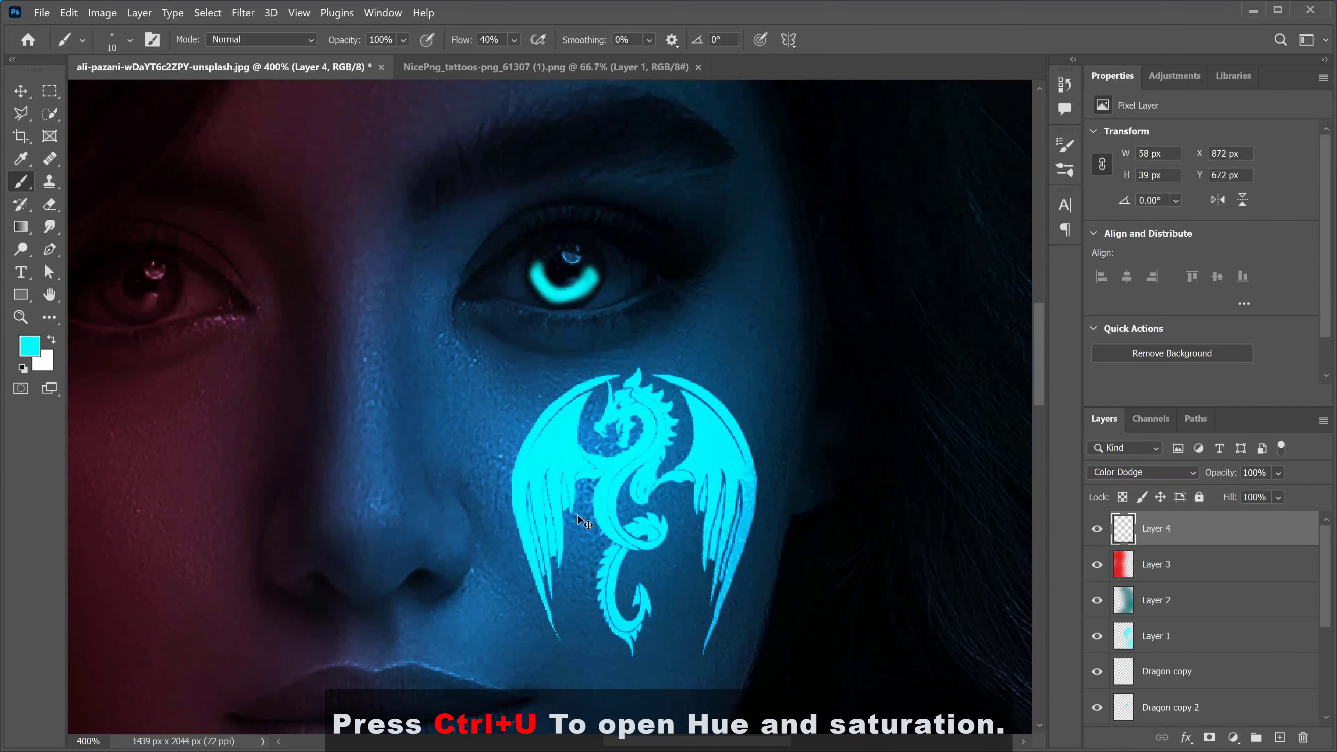
Tone down Layer 4's eye glow with Hue/Saturation: Hue -4, Saturation -27, Lightness -16
{"action": "key", "text": "ctrl+u"}
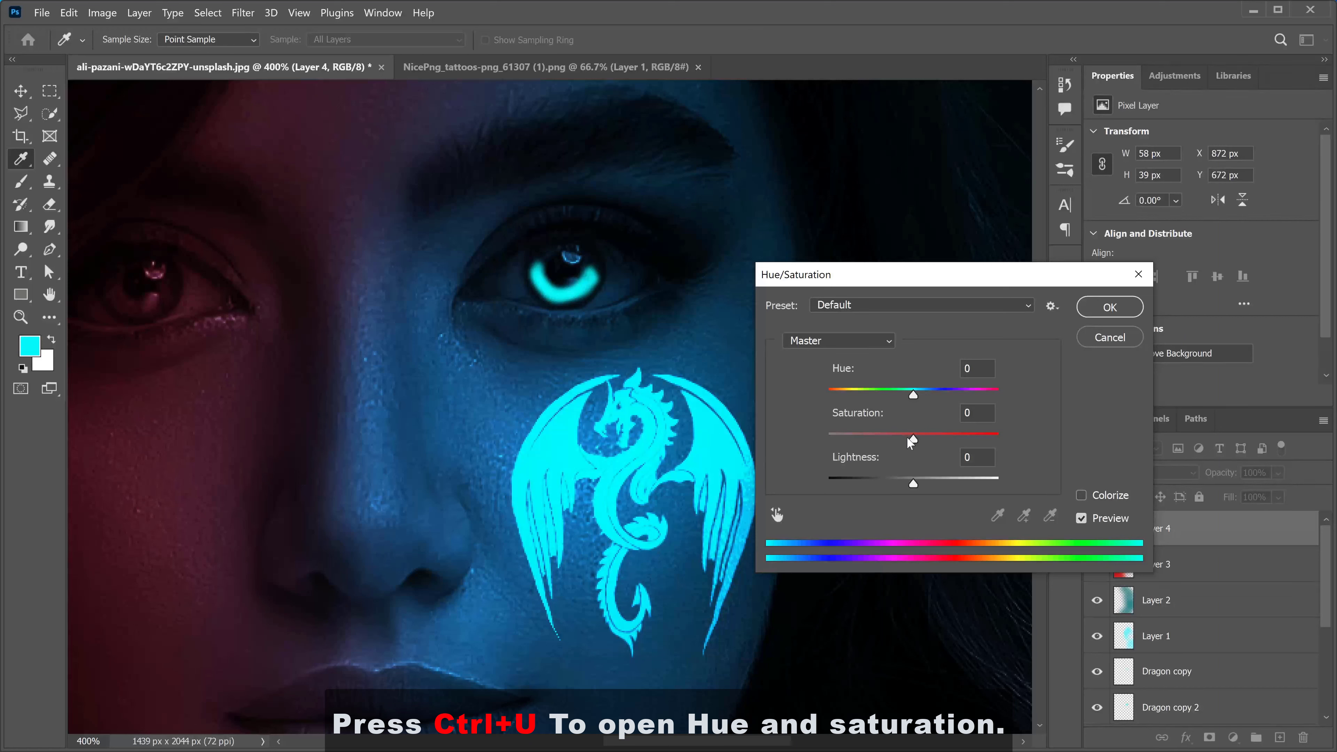
{"action": "left_click_drag", "start_coordinate": [910, 443], "coordinate": [886, 447]}
{"action": "left_click_drag", "start_coordinate": [914, 399], "coordinate": [920, 400]}
{"action": "left_click_drag", "start_coordinate": [913, 485], "coordinate": [897, 444]}
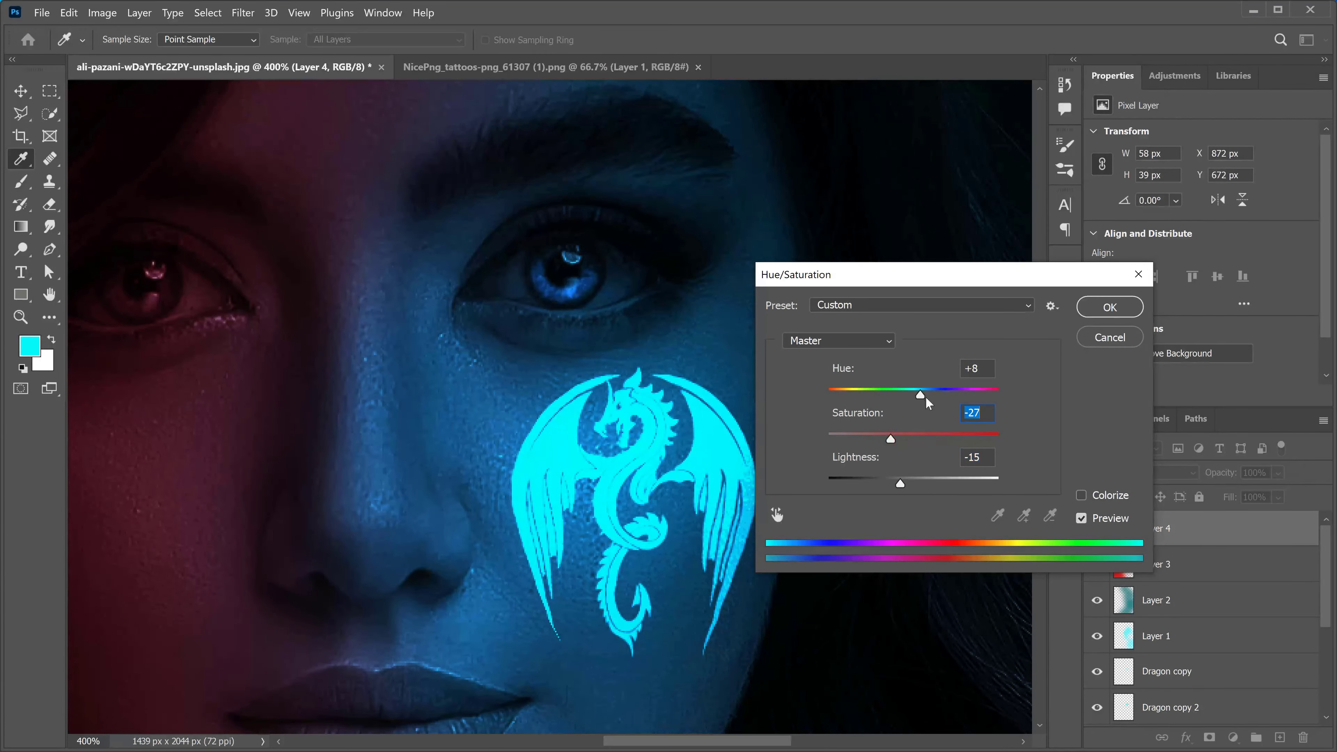
{"action": "left_click_drag", "start_coordinate": [910, 396], "coordinate": [910, 398]}
{"action": "left_click", "coordinate": [911, 396]}
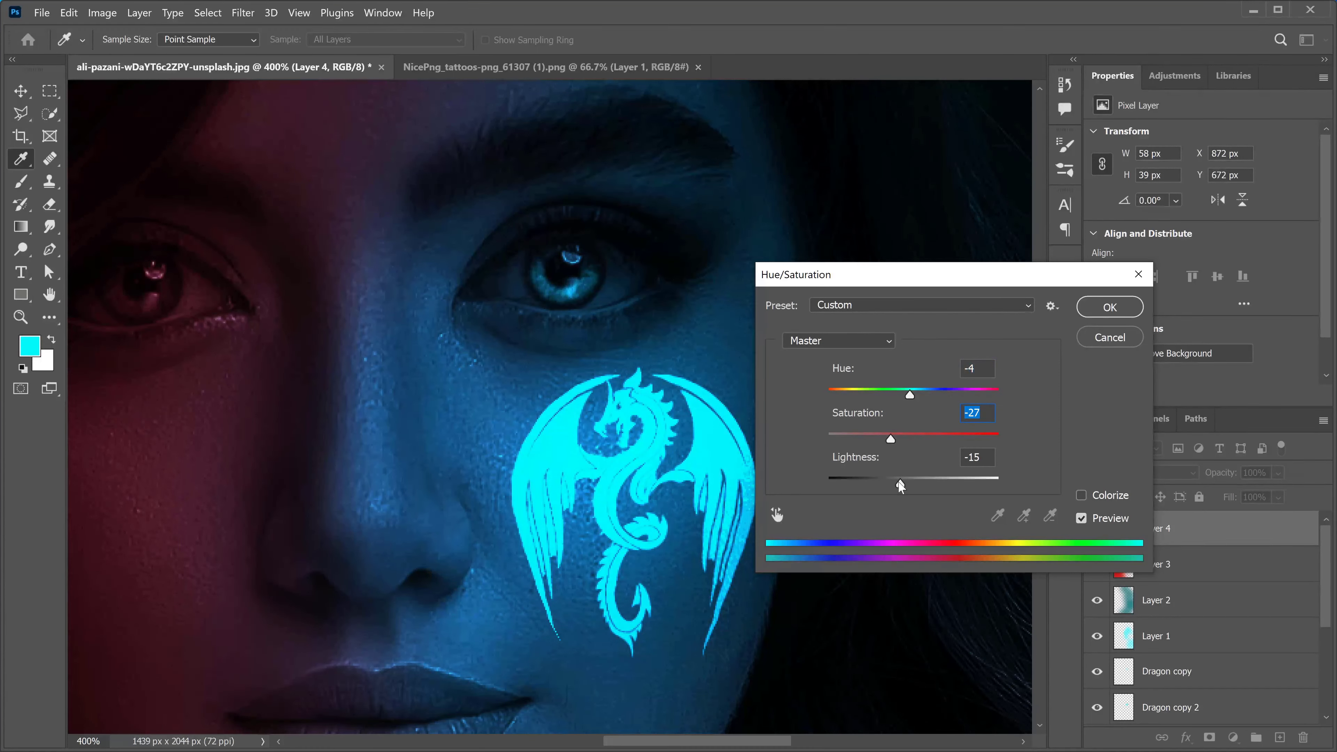
{"action": "left_click_drag", "start_coordinate": [902, 486], "coordinate": [900, 484]}
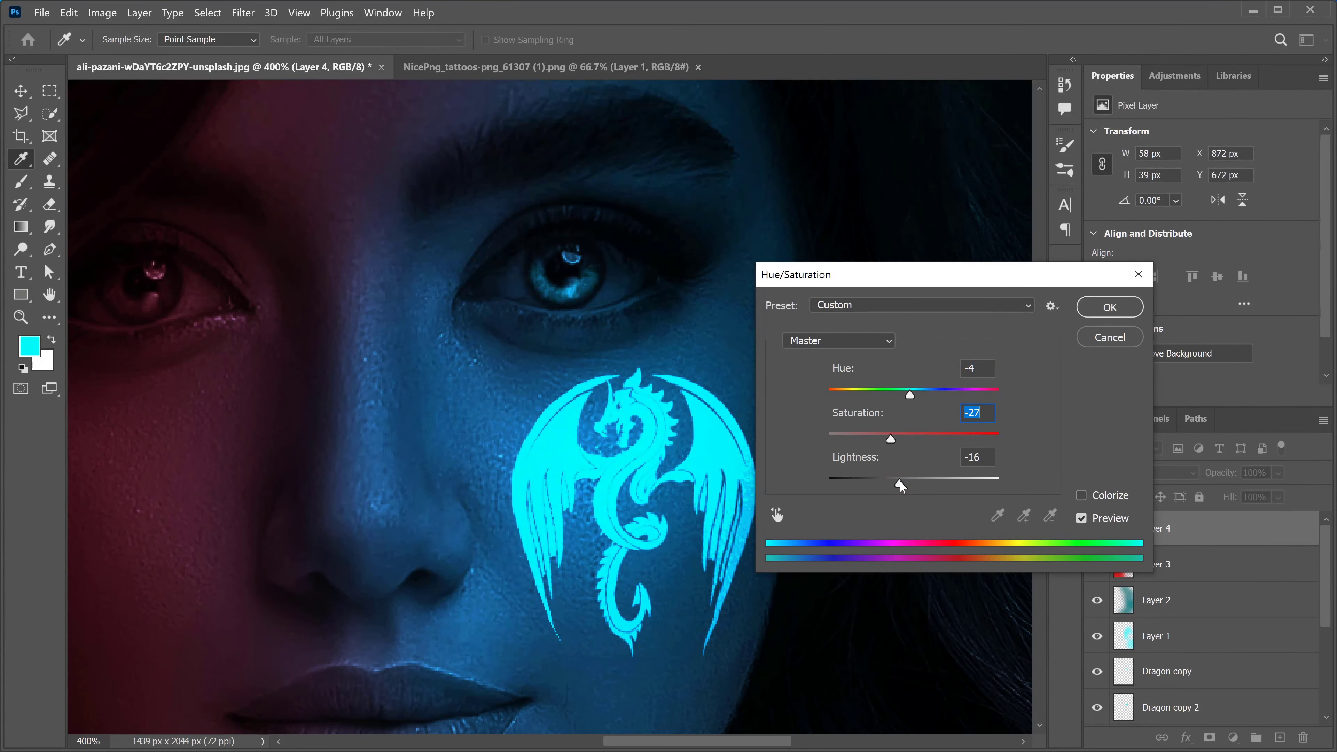
{"action": "left_click", "coordinate": [1111, 308]}
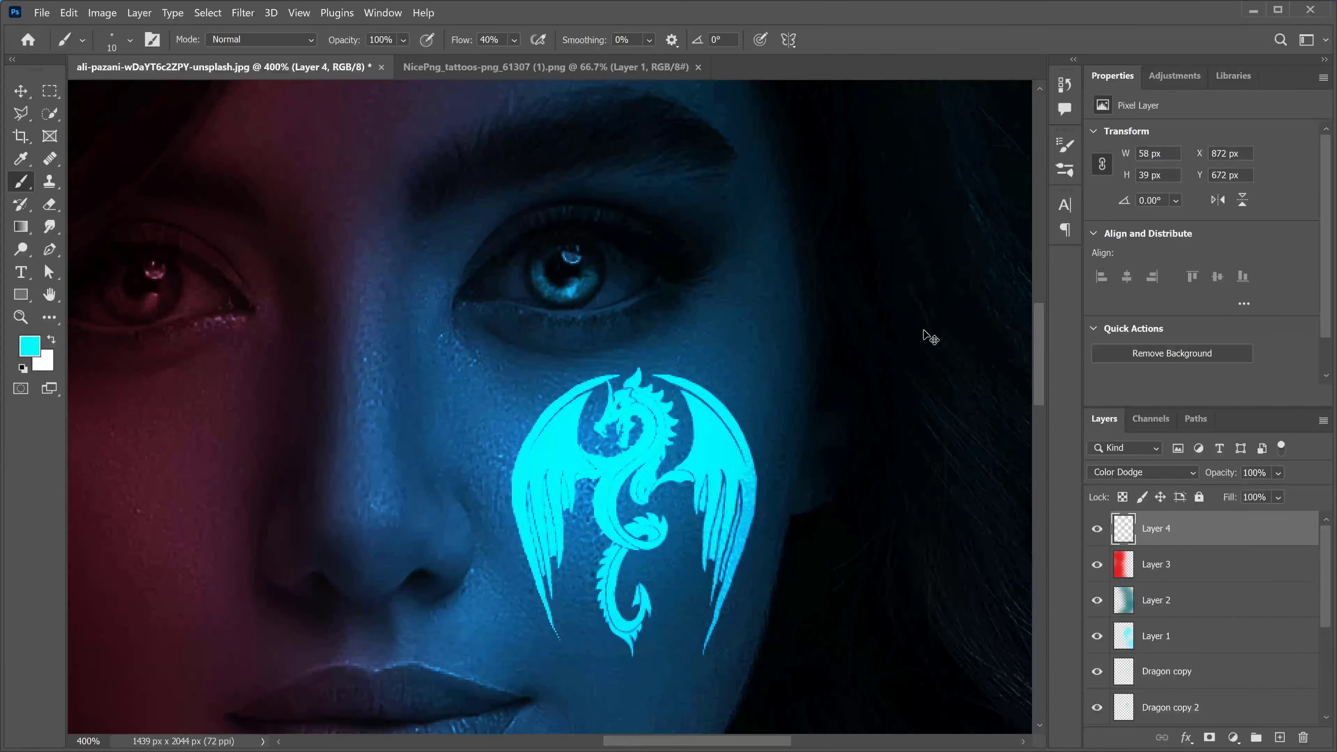
Duplicate Layer 4 with the eye glow
{"action": "key", "text": "ctrl+0"}
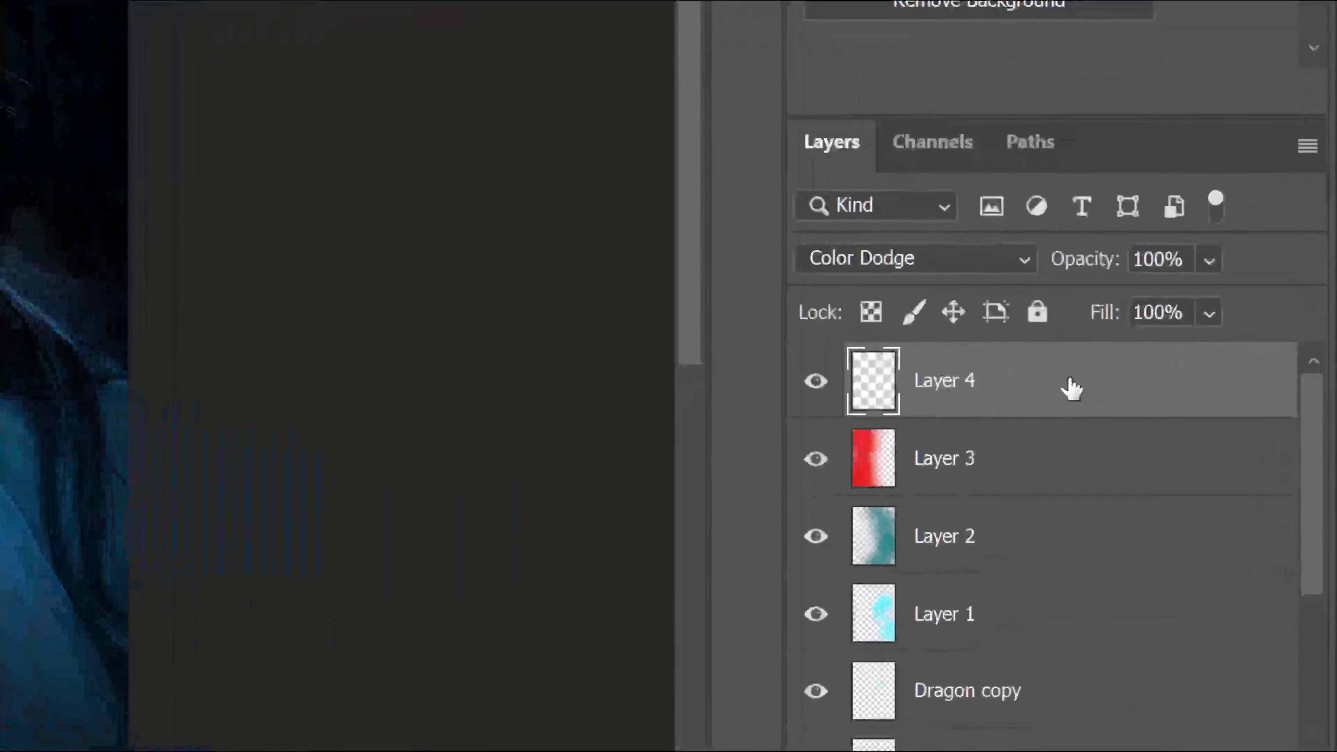
{"action": "left_click", "coordinate": [1203, 518]}
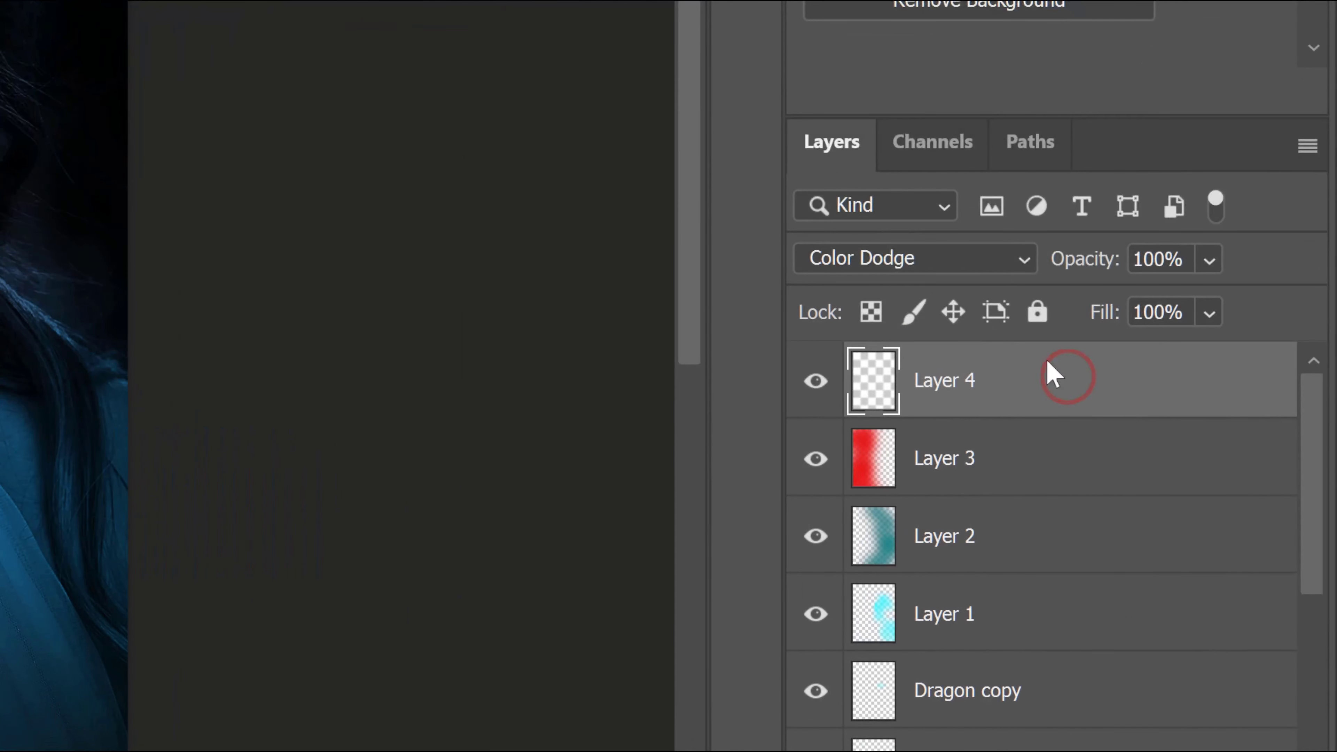
{"action": "key", "text": "ctrl+j"}
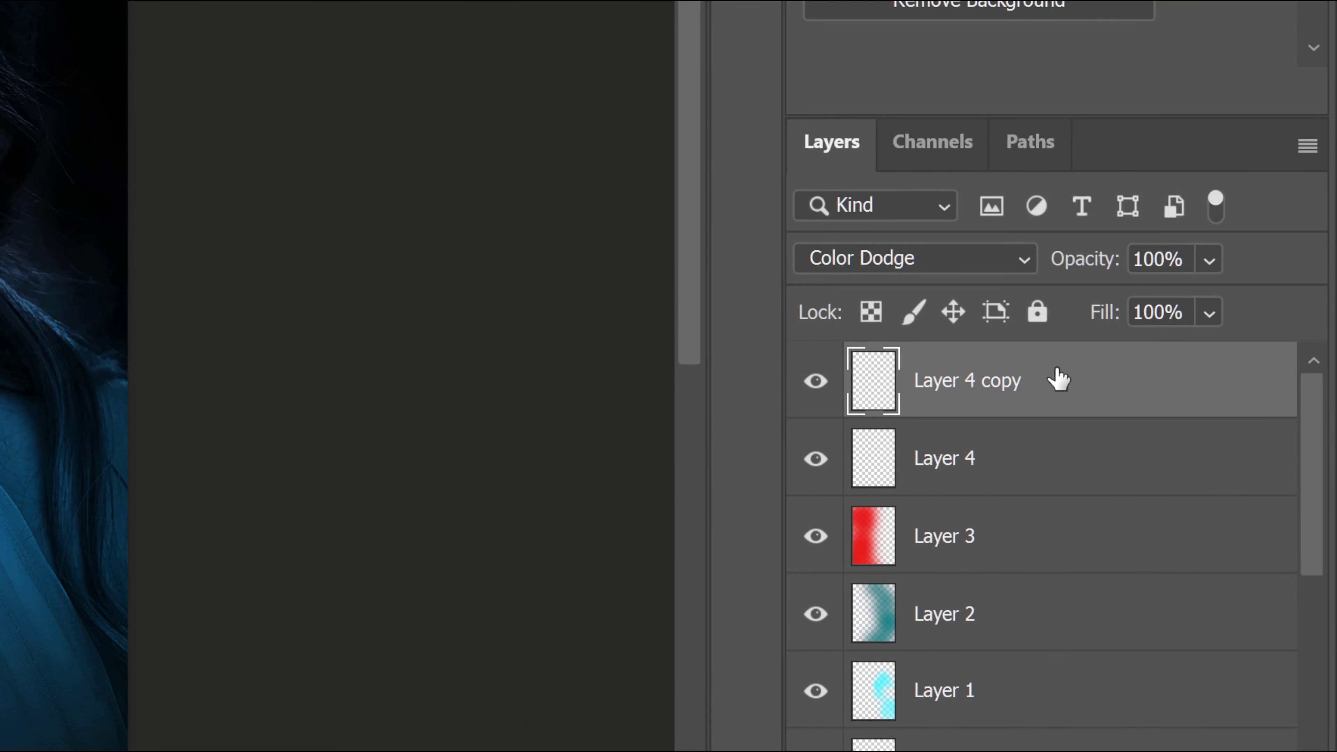
{"action": "left_click", "coordinate": [1052, 375]}
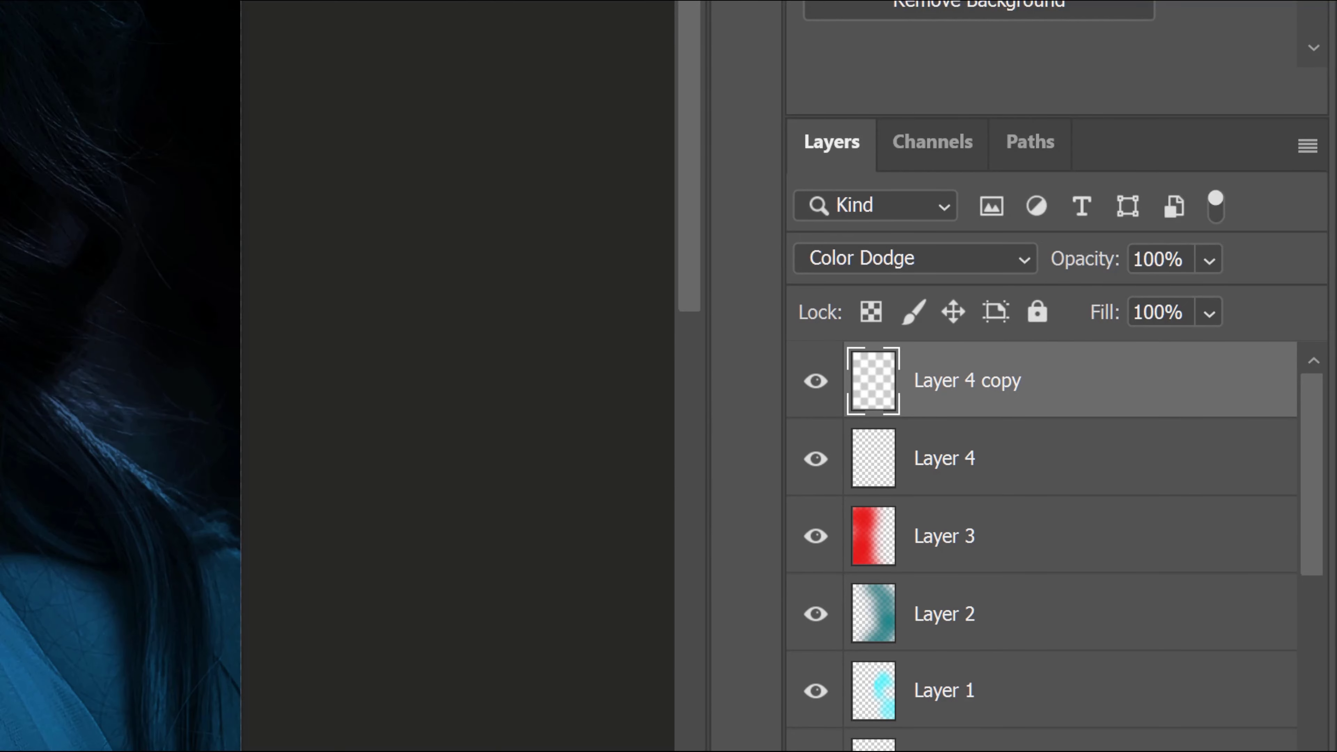
Move the duplicated eye glow onto the iris on the red side and rotate it 3.65° to fit
{"action": "left_click_drag", "start_coordinate": [31, 79], "coordinate": [207, 459]}
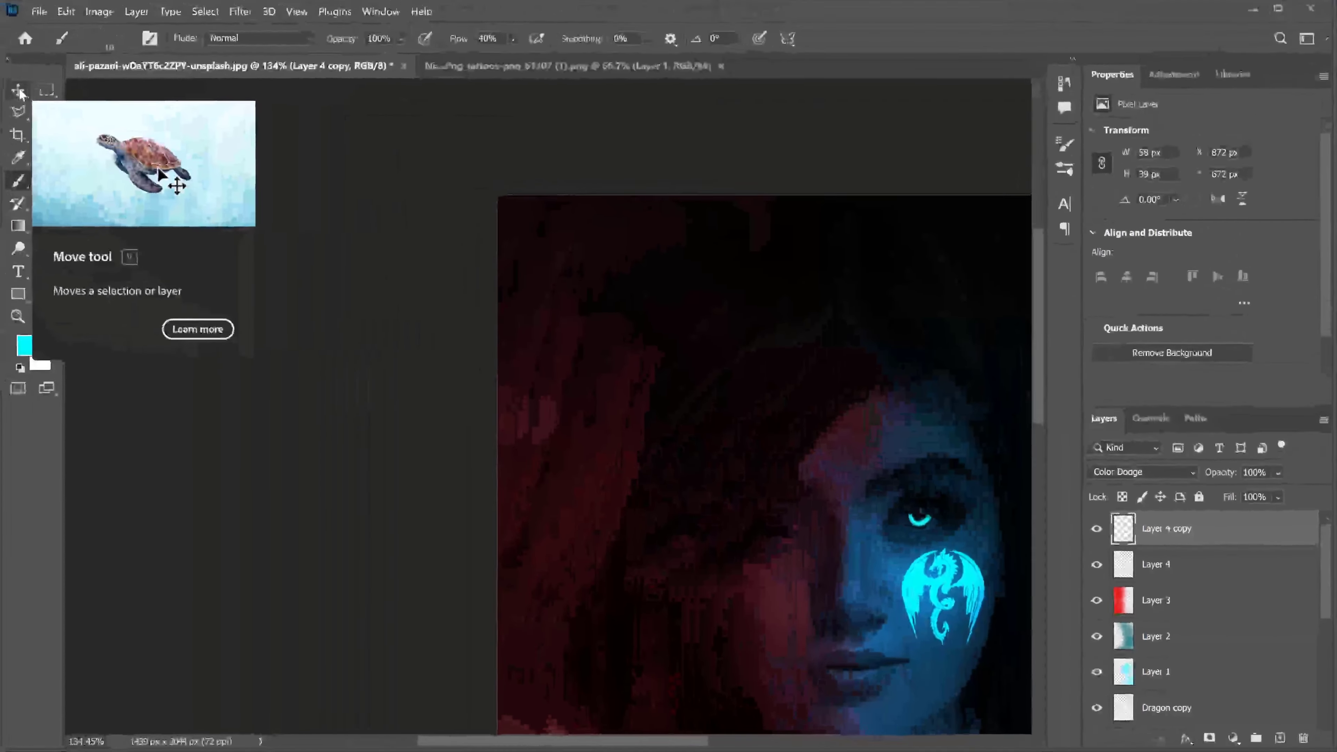
{"action": "left_click", "coordinate": [22, 91]}
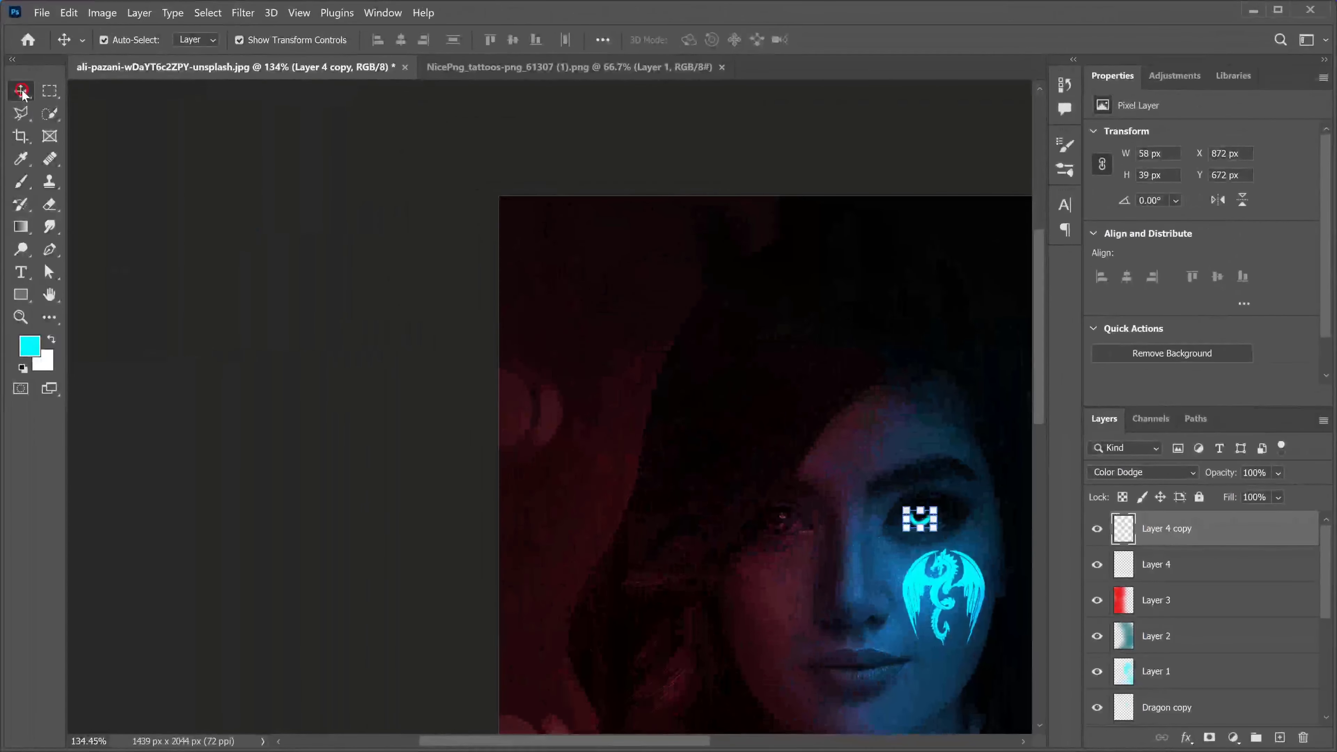
{"action": "scroll", "coordinate": [782, 481], "scroll_direction": "down", "scroll_amount": 1}
{"action": "scroll", "coordinate": [686, 403], "scroll_direction": "up", "scroll_amount": 5}
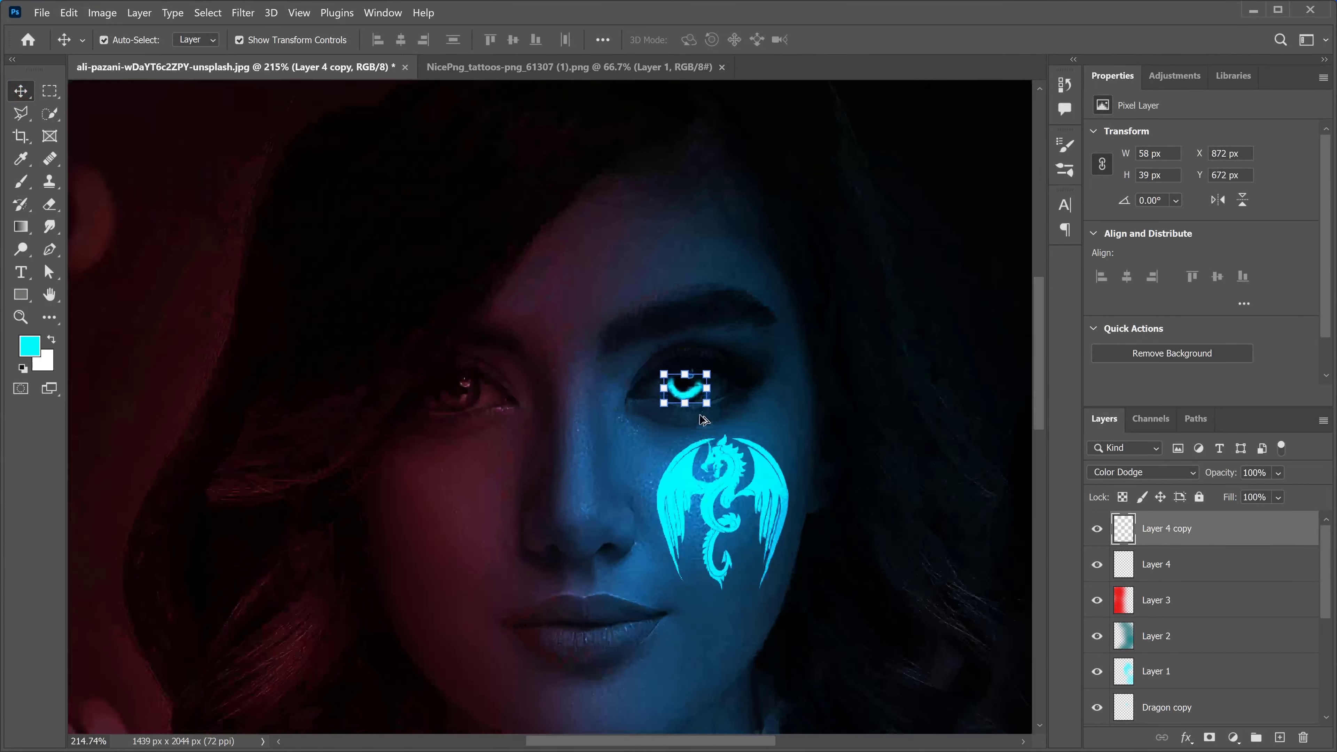
{"action": "left_click_drag", "start_coordinate": [623, 417], "coordinate": [707, 447]}
{"action": "left_click_drag", "start_coordinate": [779, 395], "coordinate": [248, 426]}
{"action": "left_click_drag", "start_coordinate": [320, 457], "coordinate": [318, 462]}
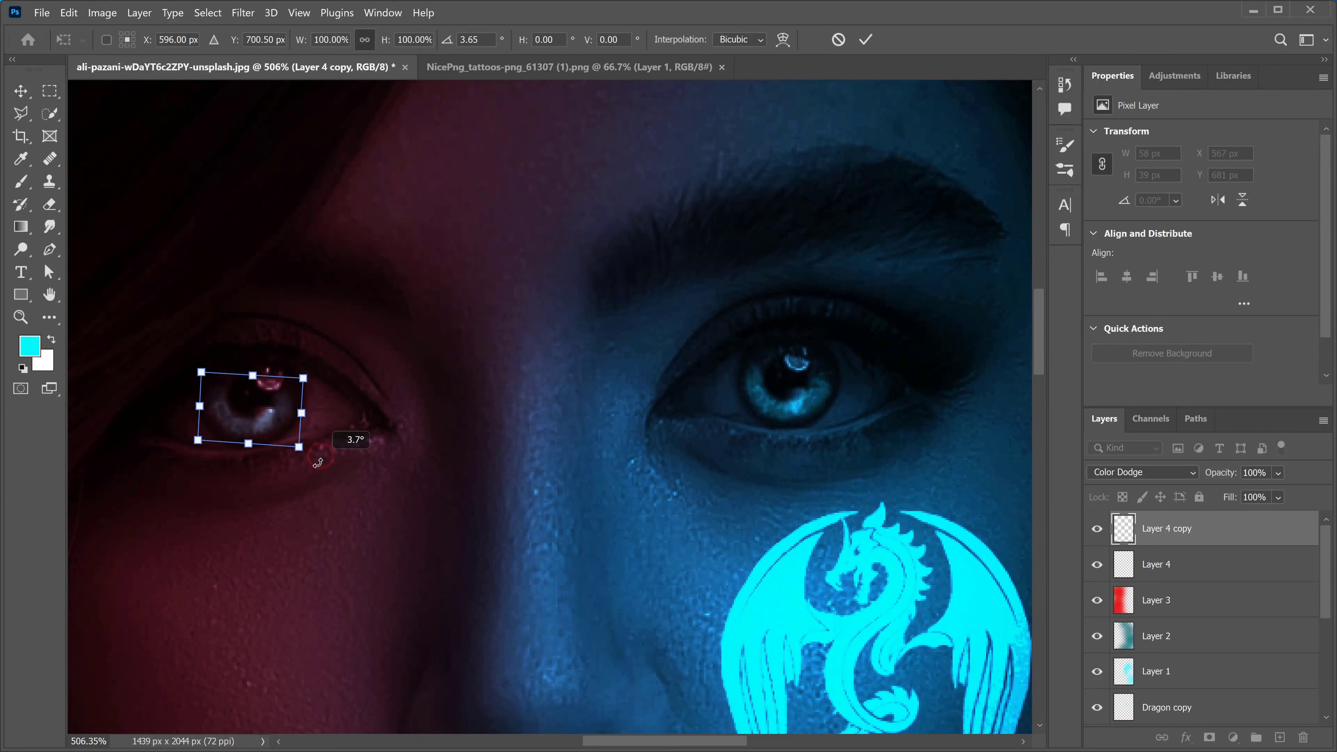
{"action": "left_click_drag", "start_coordinate": [262, 423], "coordinate": [269, 428]}
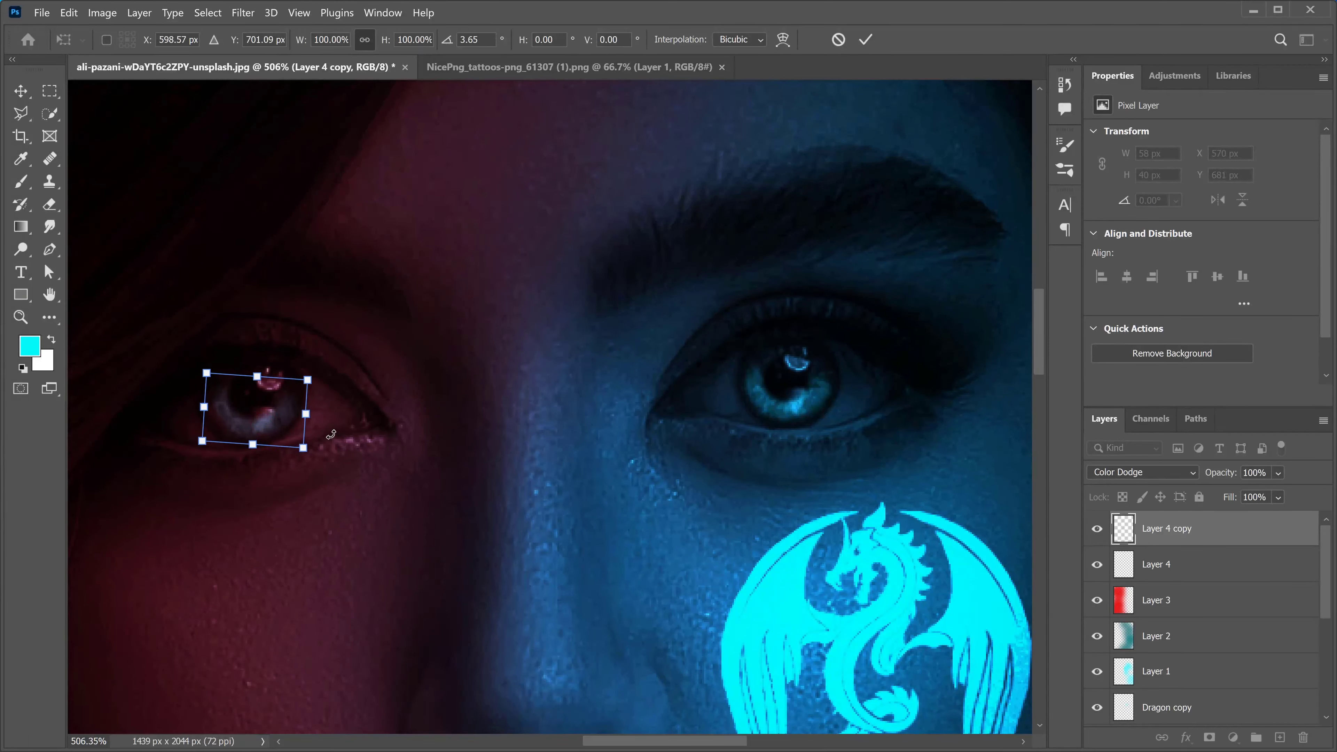
{"action": "left_click", "coordinate": [860, 42]}
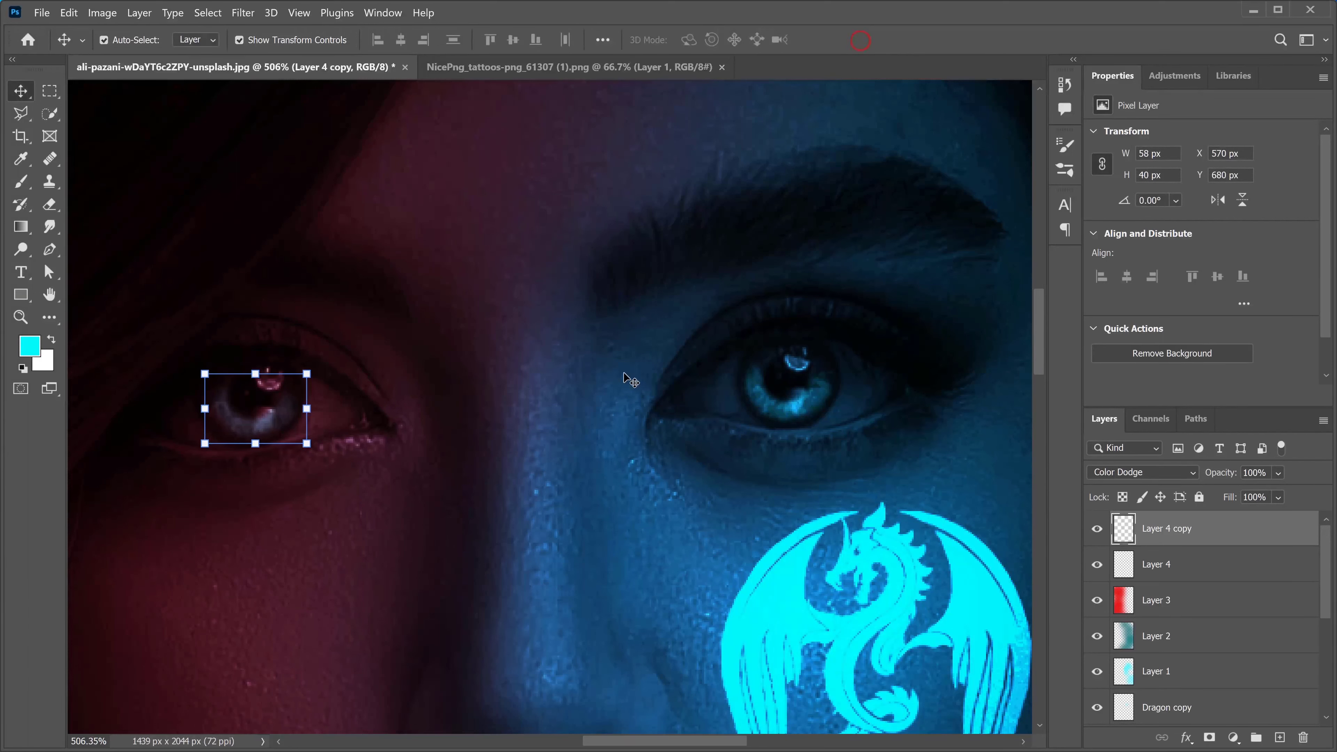
Recolor Layer 4 copy's glow red with Hue/Saturation, setting Hue to +165 and Lightness to -26 and fine-tuning the Saturation
{"action": "key", "text": "ctrl+u"}
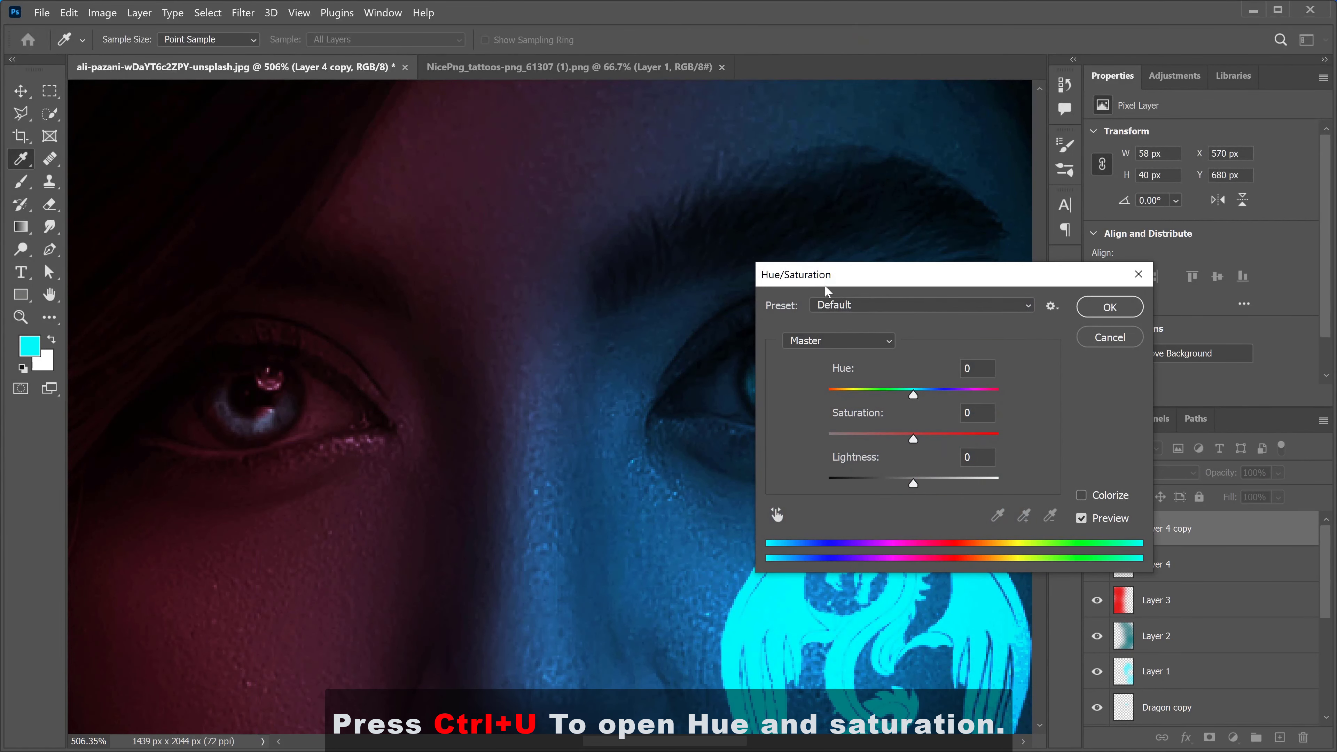
{"action": "left_click_drag", "start_coordinate": [825, 275], "coordinate": [549, 296]}
{"action": "left_click_drag", "start_coordinate": [637, 461], "coordinate": [718, 417]}
{"action": "left_click_drag", "start_coordinate": [637, 504], "coordinate": [616, 506]}
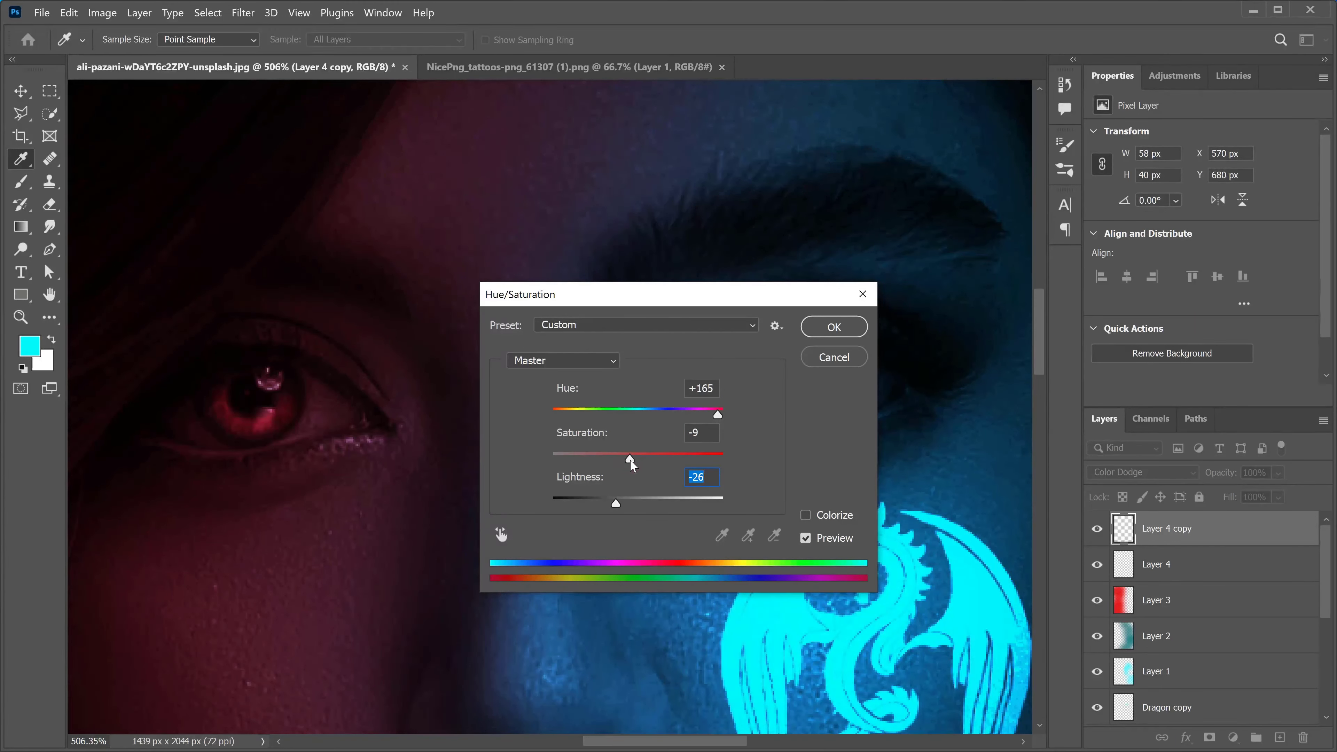
{"action": "left_click_drag", "start_coordinate": [647, 463], "coordinate": [644, 463]}
{"action": "left_click", "coordinate": [834, 327]}
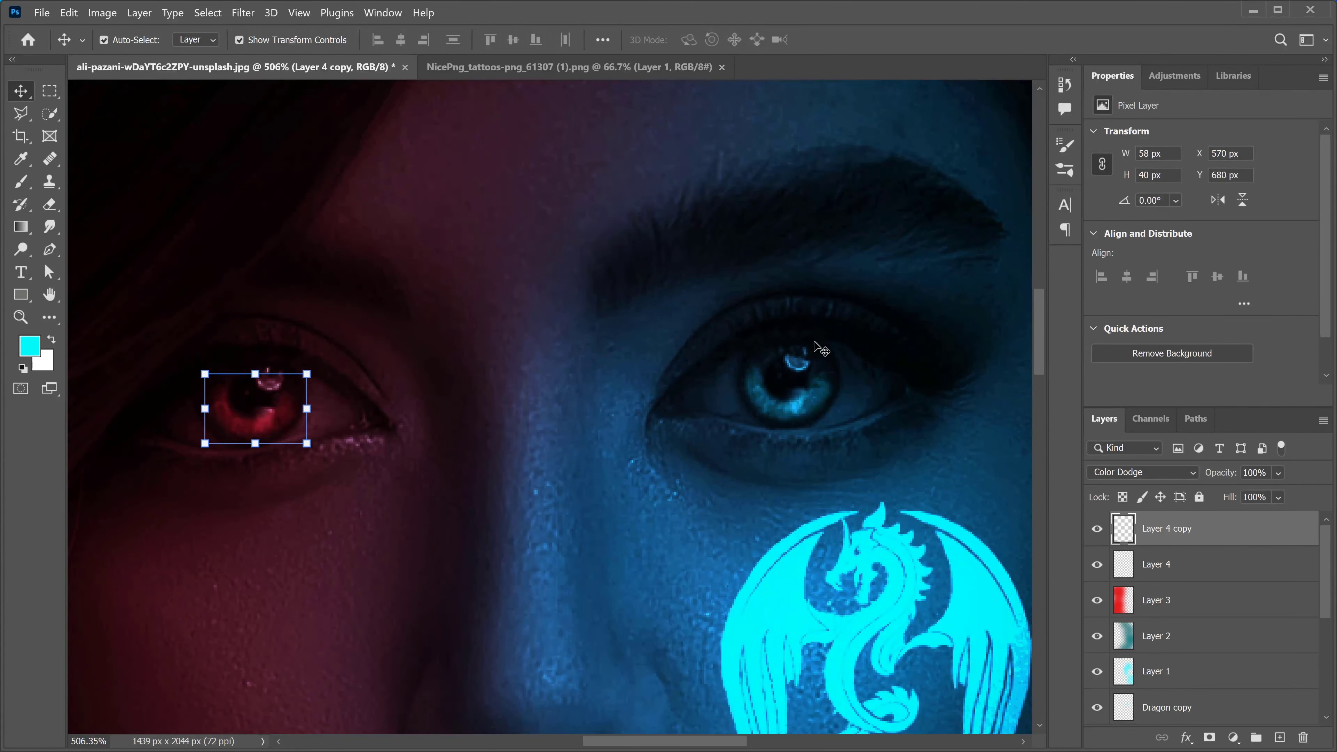
Add an empty layer above Layer 4 copy and activate the Brush tool
{"action": "key", "text": "ctrl+0"}
{"action": "left_click", "coordinate": [814, 357]}
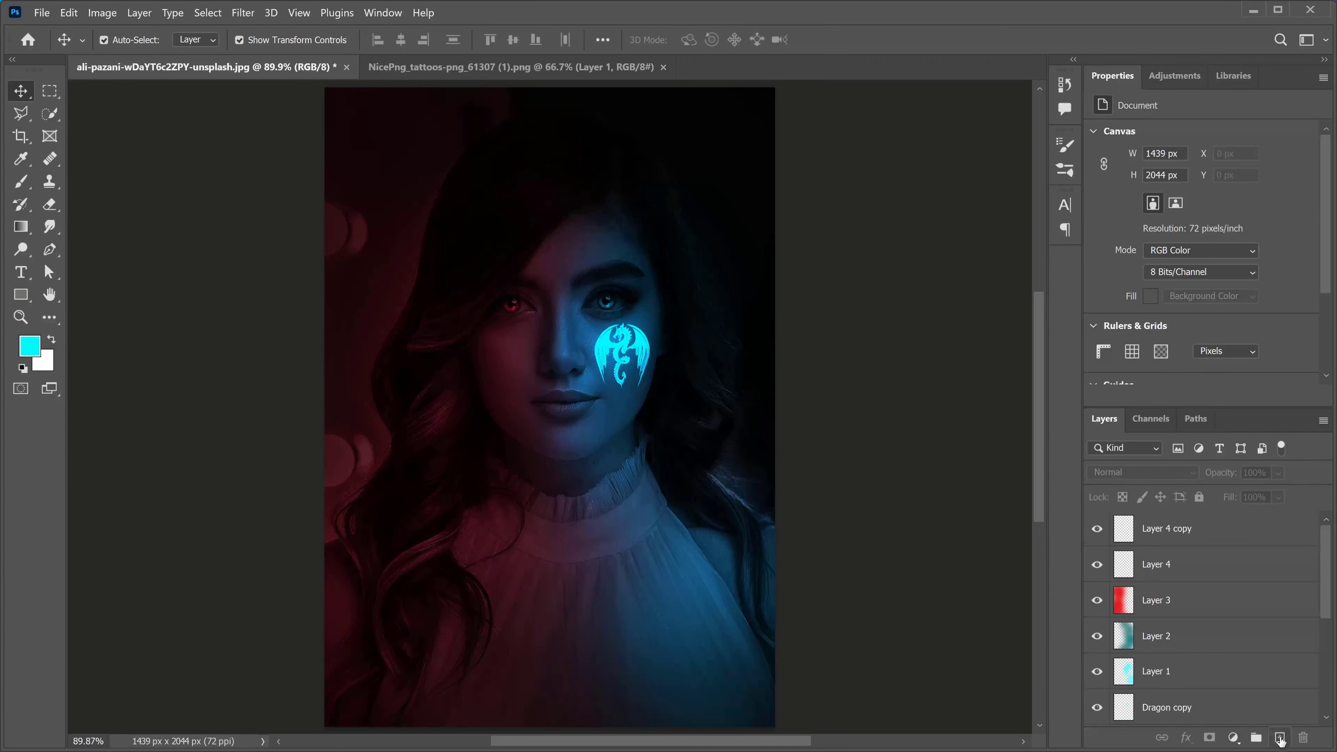
{"action": "left_click", "coordinate": [1203, 535]}
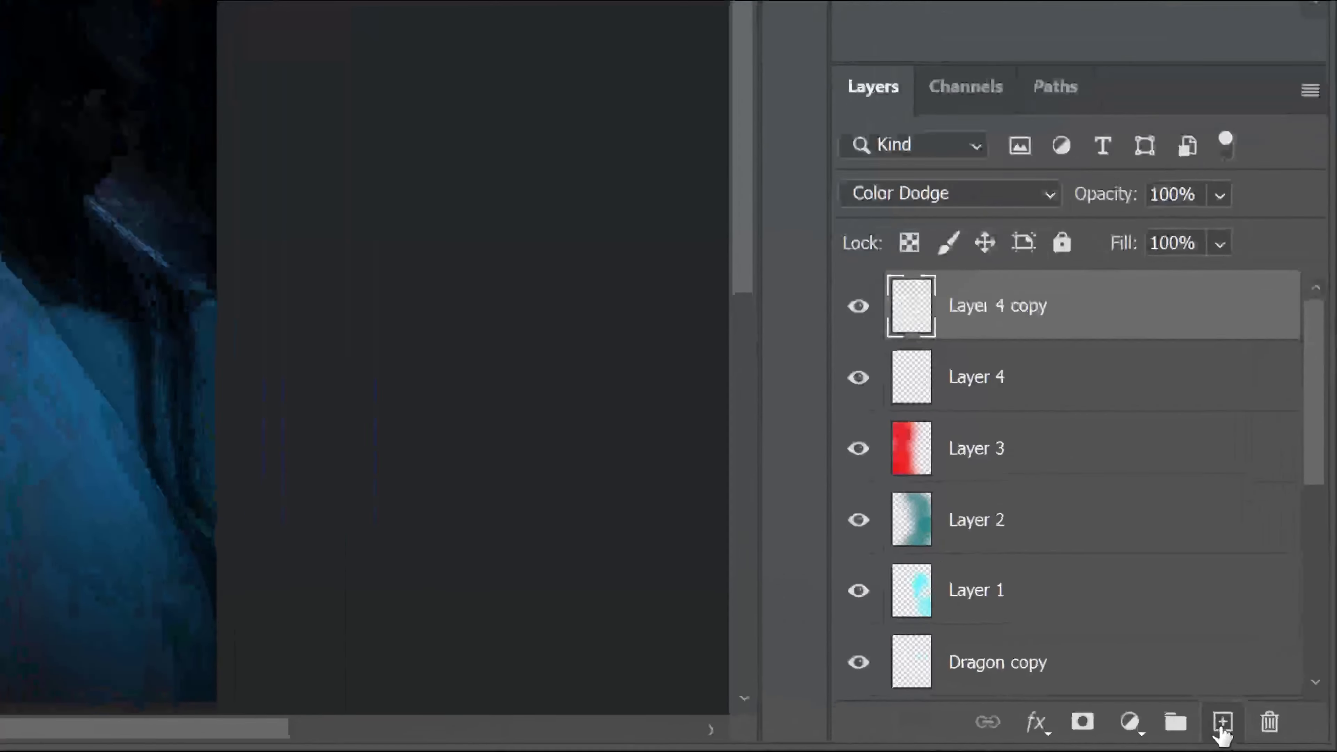
{"action": "left_click", "coordinate": [1280, 738]}
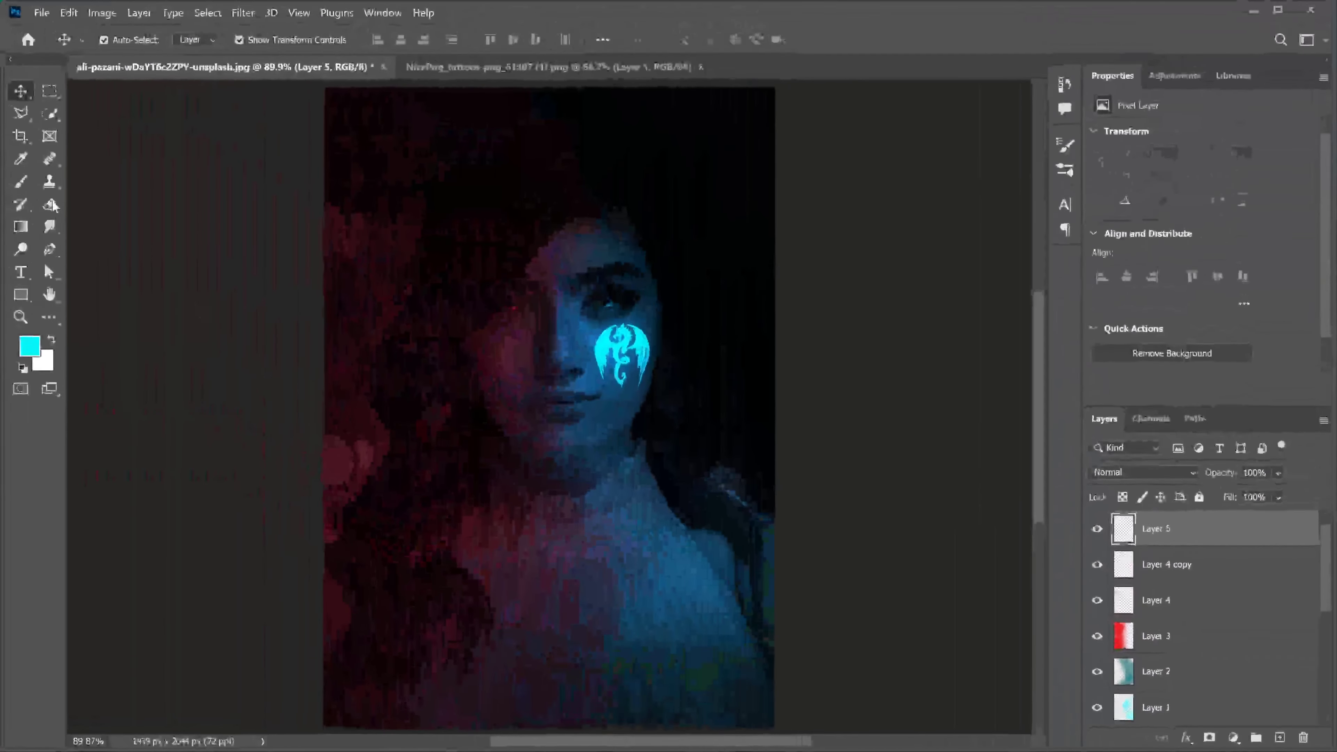
{"action": "left_click", "coordinate": [21, 182]}
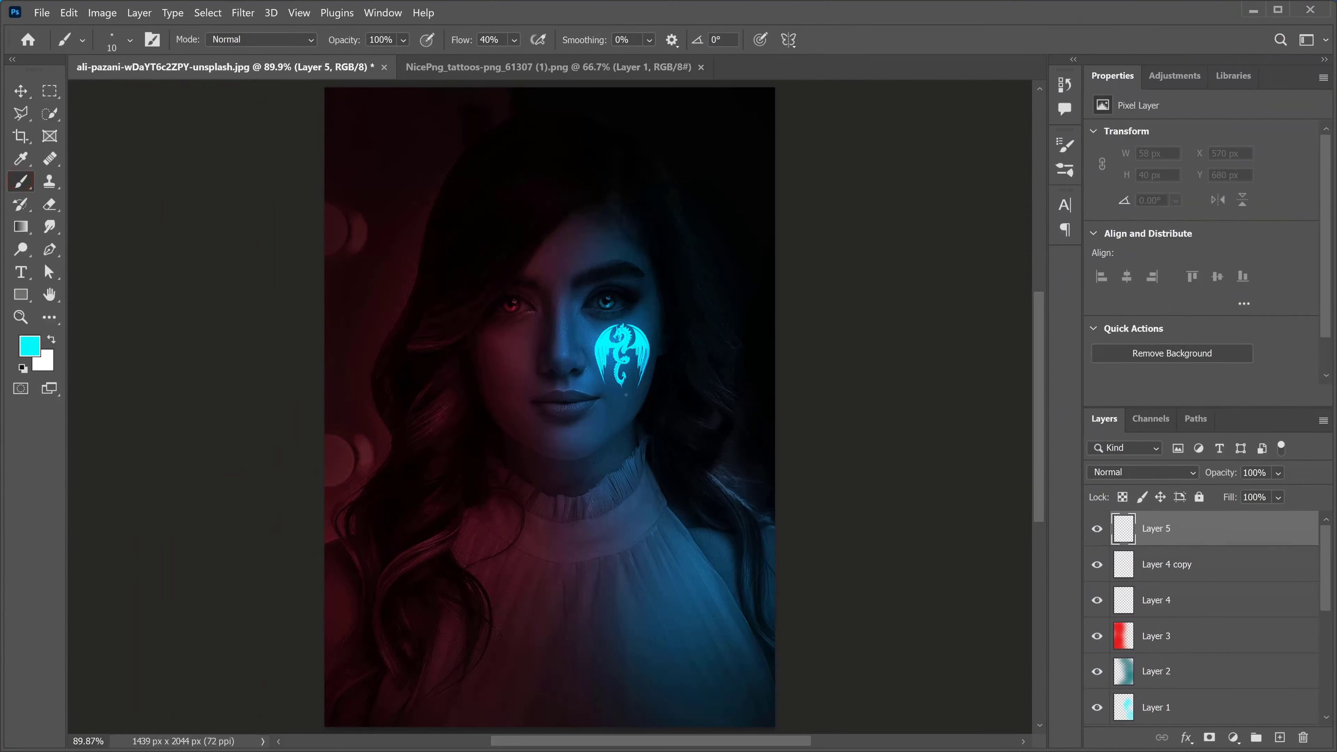
Paint cyan over the tattoo side of the upper lip with a size 40 brush and set Layer 5's blend mode to Overlay
{"action": "scroll", "coordinate": [564, 434], "scroll_direction": "up", "scroll_amount": 8}
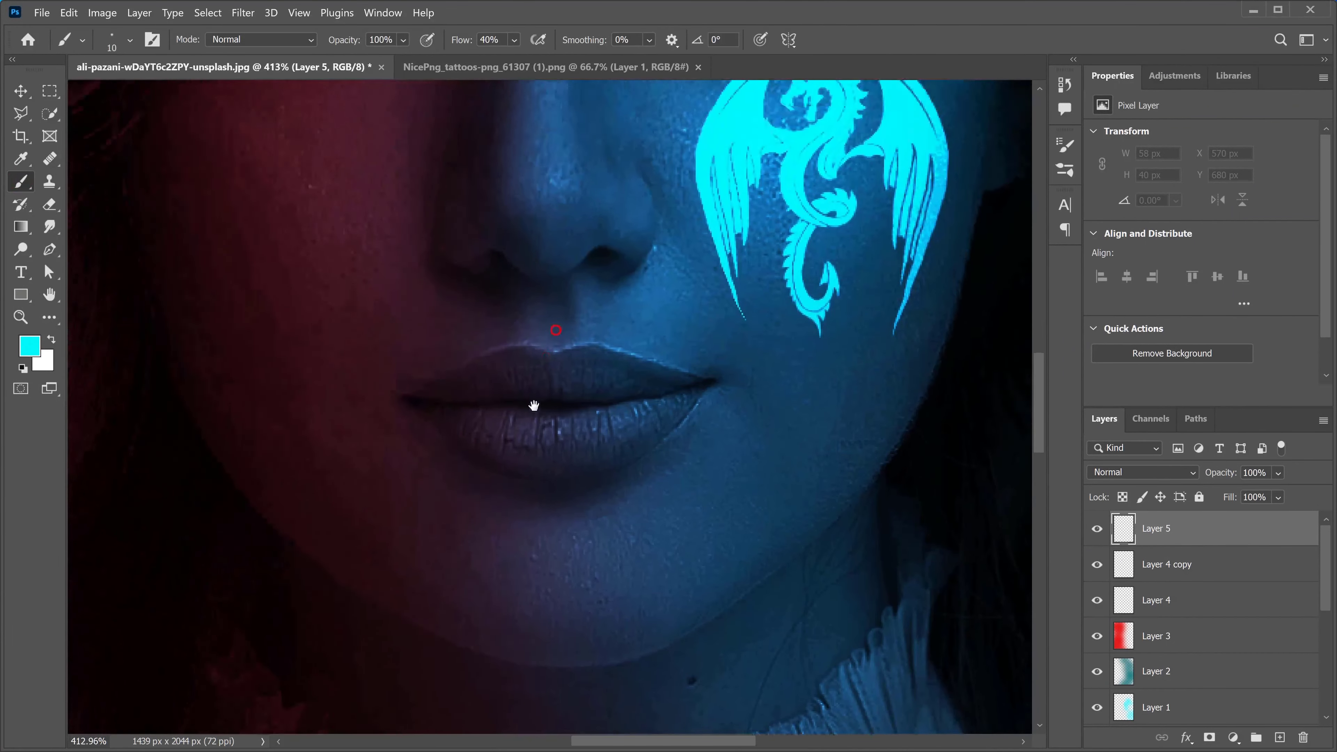
{"action": "key", "text": "bracketright"}
{"action": "key", "text": "bracketright"}
{"action": "key", "text": "bracketright"}
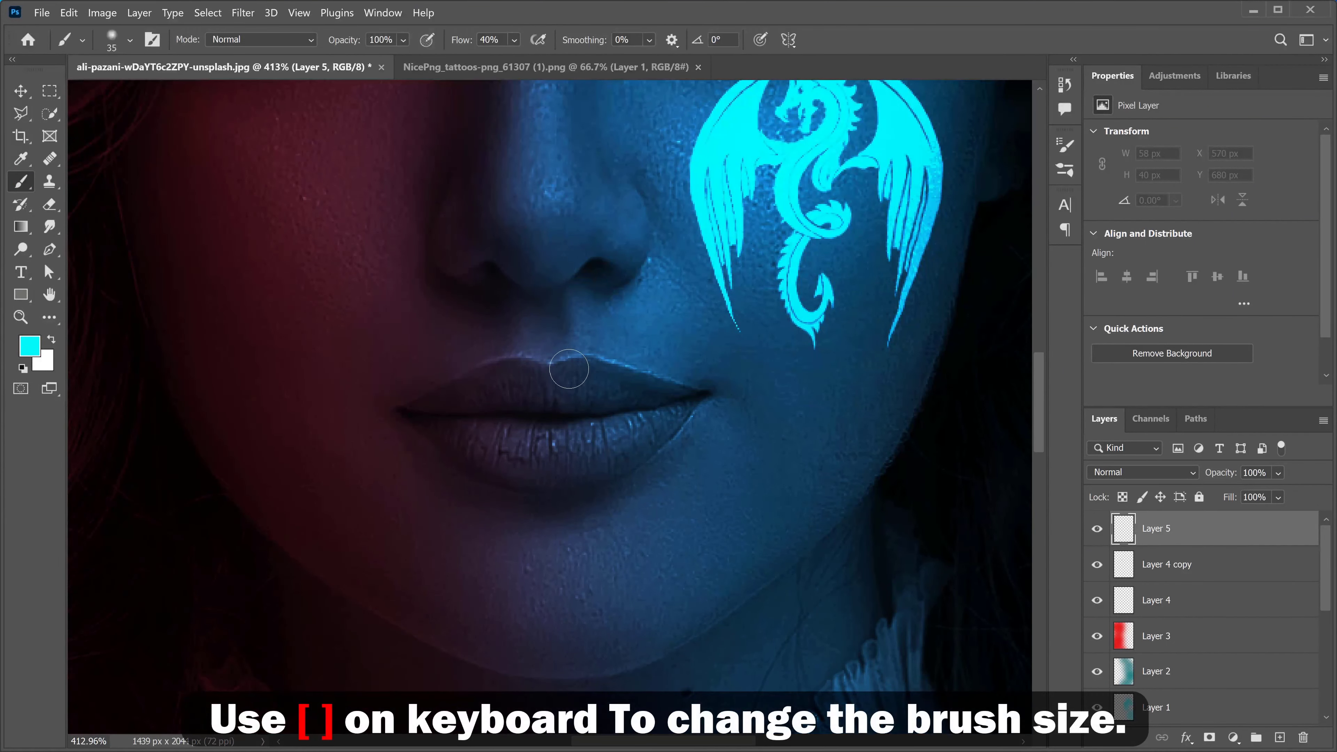
{"action": "left_click", "coordinate": [570, 383]}
{"action": "left_click_drag", "start_coordinate": [571, 383], "coordinate": [621, 386]}
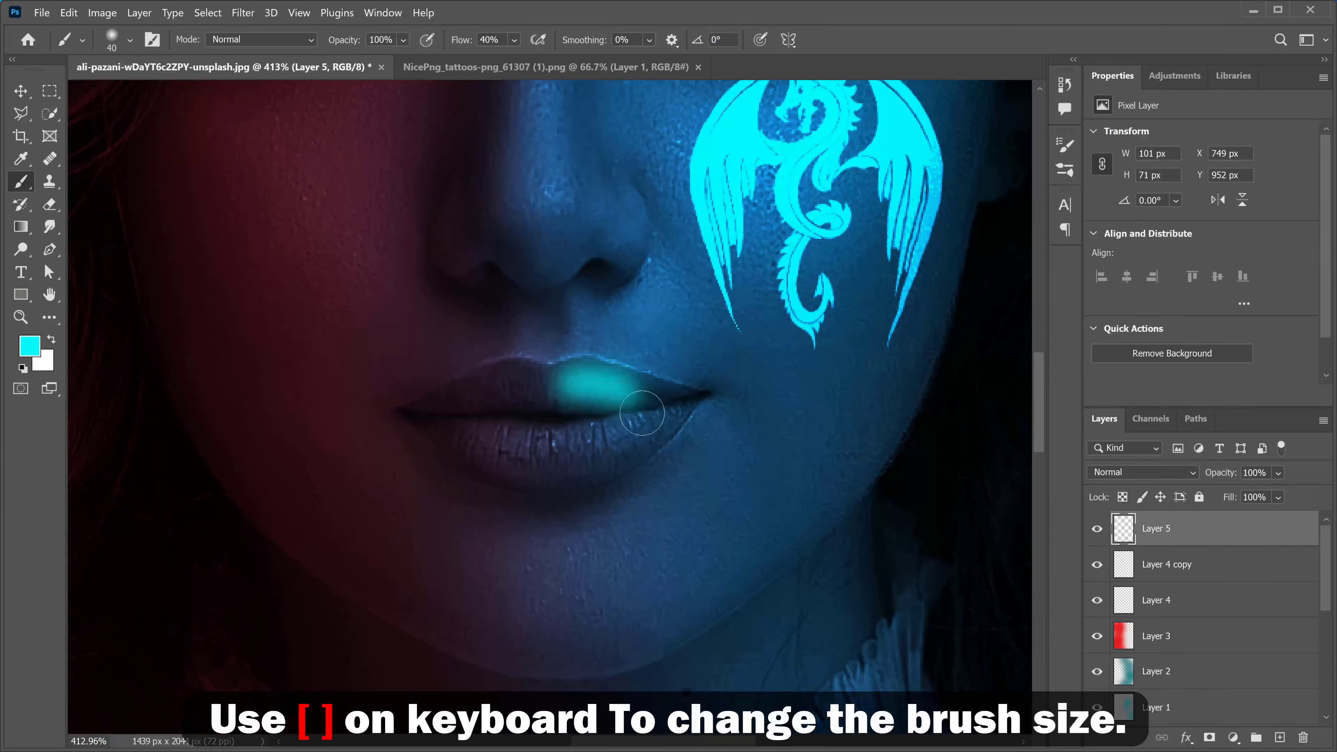
{"action": "left_click", "coordinate": [1192, 473]}
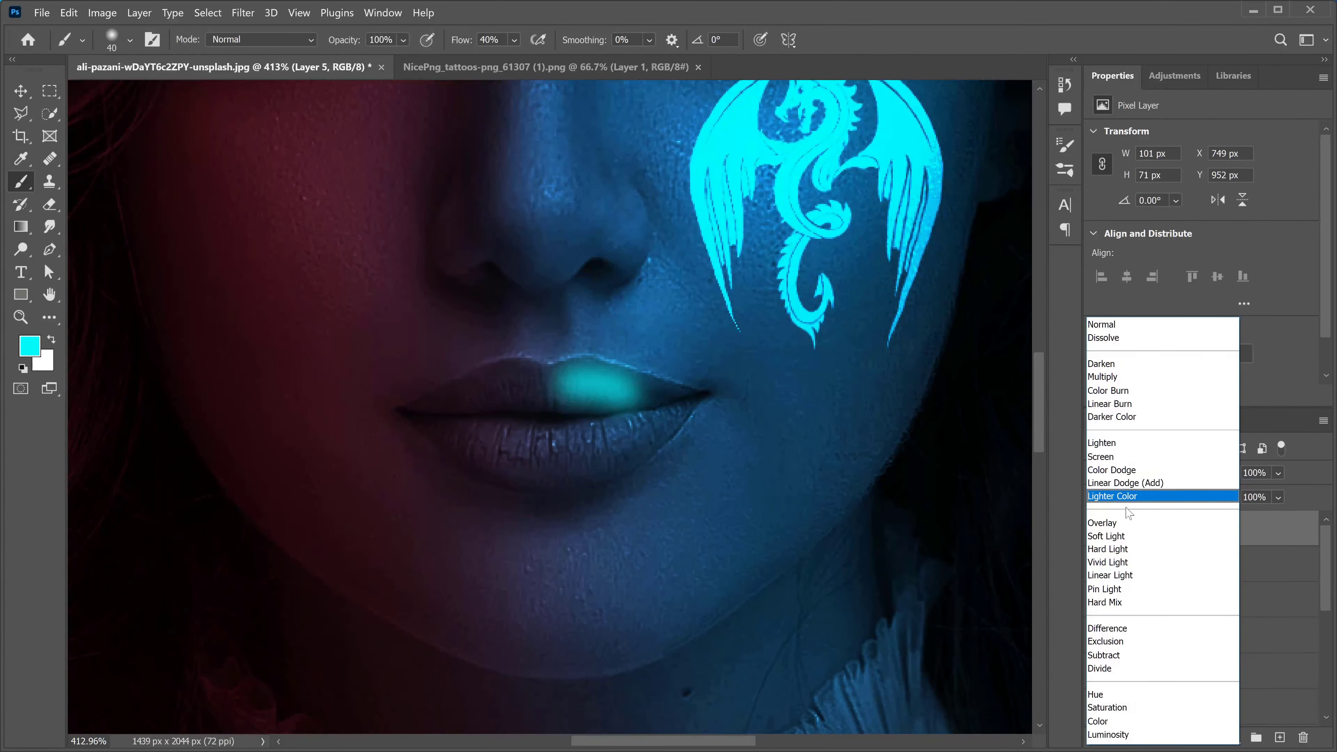
{"action": "left_click", "coordinate": [1127, 523]}
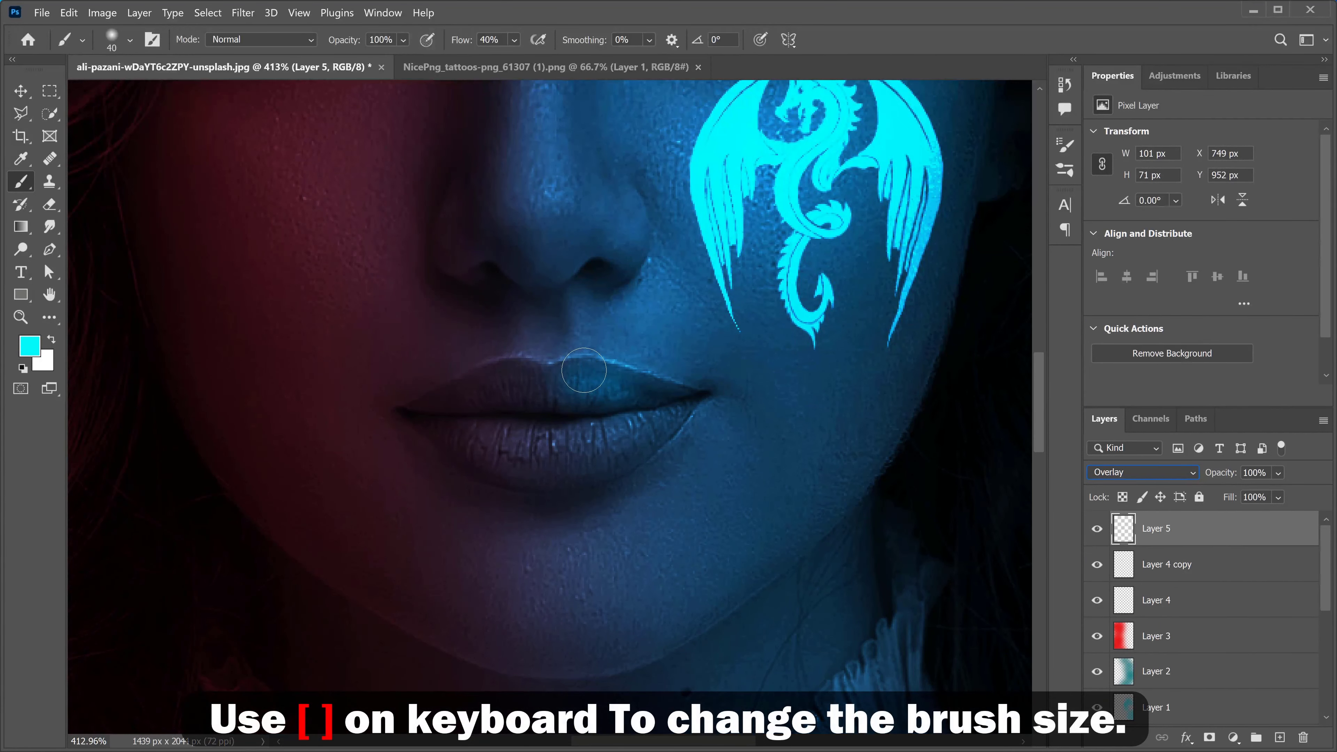
Paint cyan highlights along the upper lip's edge and the nostril rim on the tattoo side, using a size 8 brush for fine edges
{"action": "left_click_drag", "start_coordinate": [582, 379], "coordinate": [664, 391]}
{"action": "key", "text": "bracketleft"}
{"action": "key", "text": "bracketleft"}
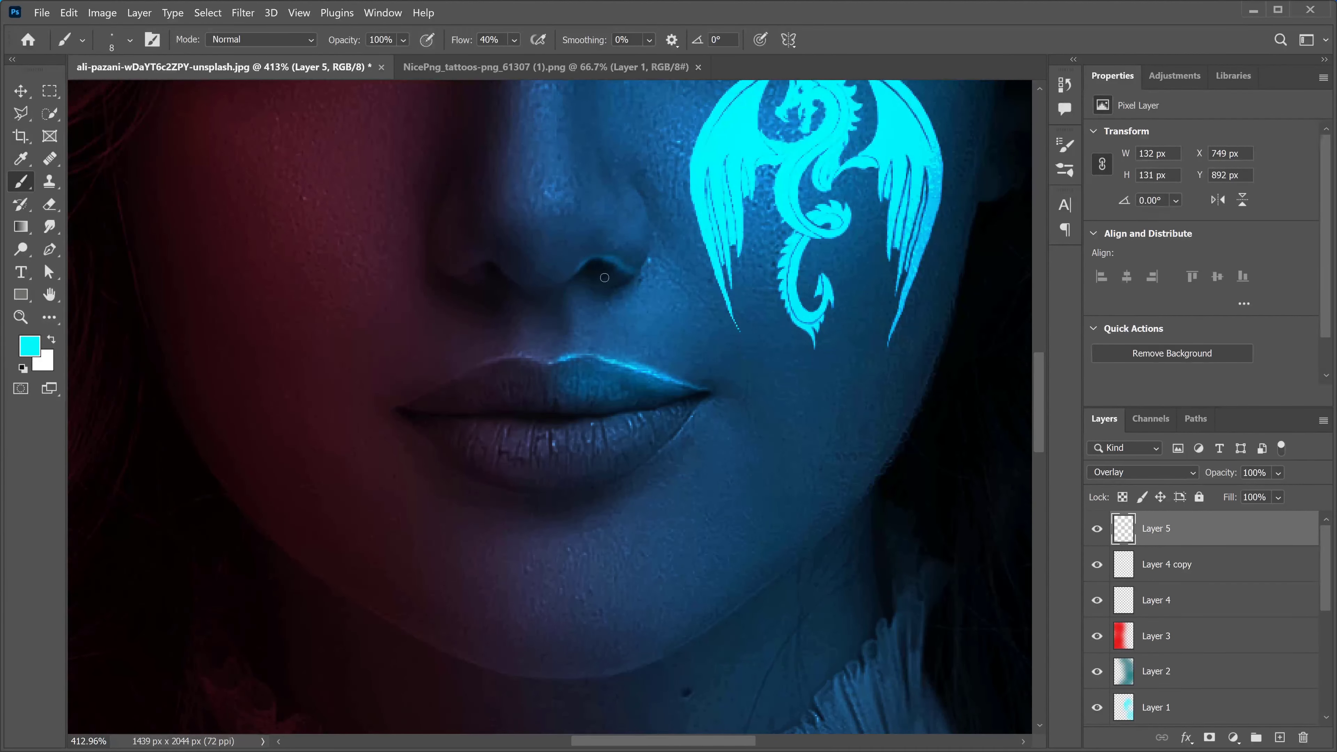
Paint a cyan glow down the nose bridge and the tattoo-side flank of the nose with a size 45 brush on Layer 5
{"action": "left_click_drag", "start_coordinate": [639, 191], "coordinate": [612, 406]}
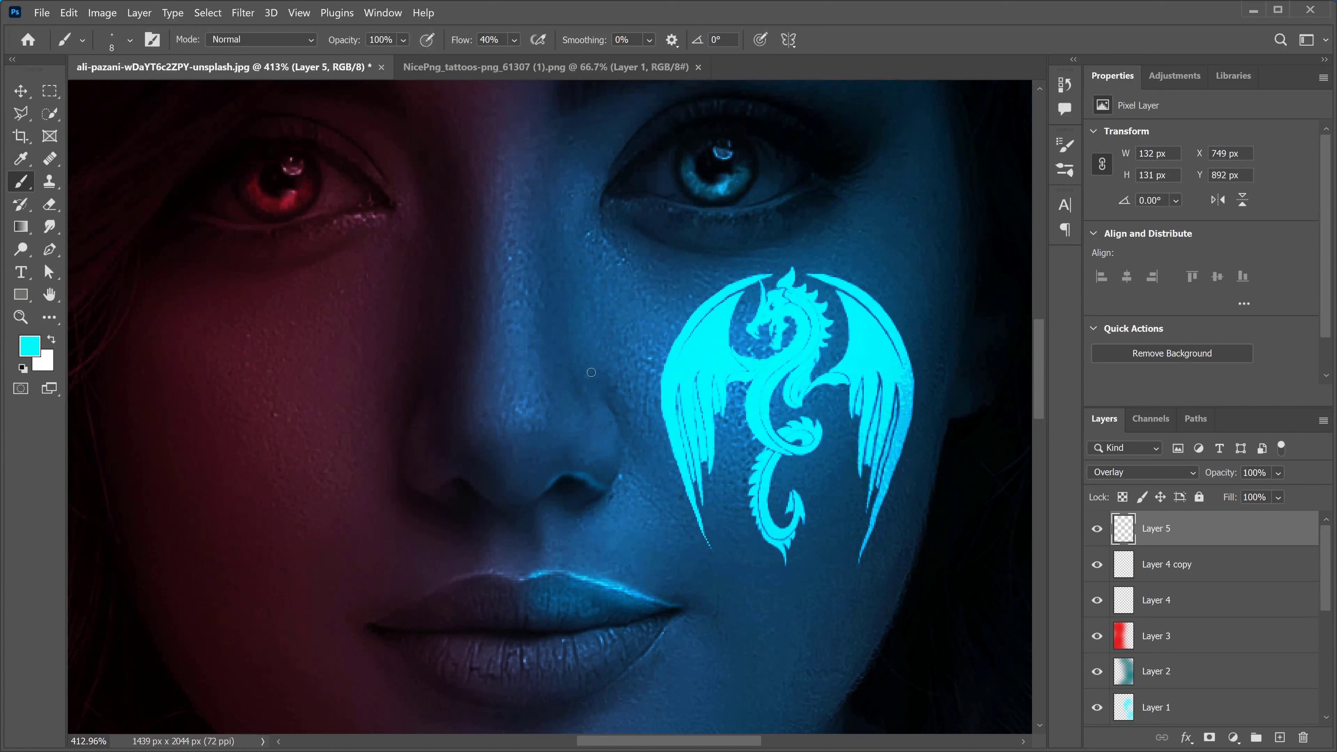
{"action": "key", "text": "bracketright"}
{"action": "key", "text": "bracketright"}
{"action": "key", "text": "bracketright"}
{"action": "key", "text": "bracketright"}
{"action": "mouse_move", "coordinate": [554, 290]}
{"action": "left_mouse_down"}
{"action": "mouse_move", "coordinate": [546, 338]}
{"action": "mouse_move", "coordinate": [540, 291]}
{"action": "left_mouse_up"}
{"action": "left_click_drag", "start_coordinate": [527, 221], "coordinate": [533, 399]}
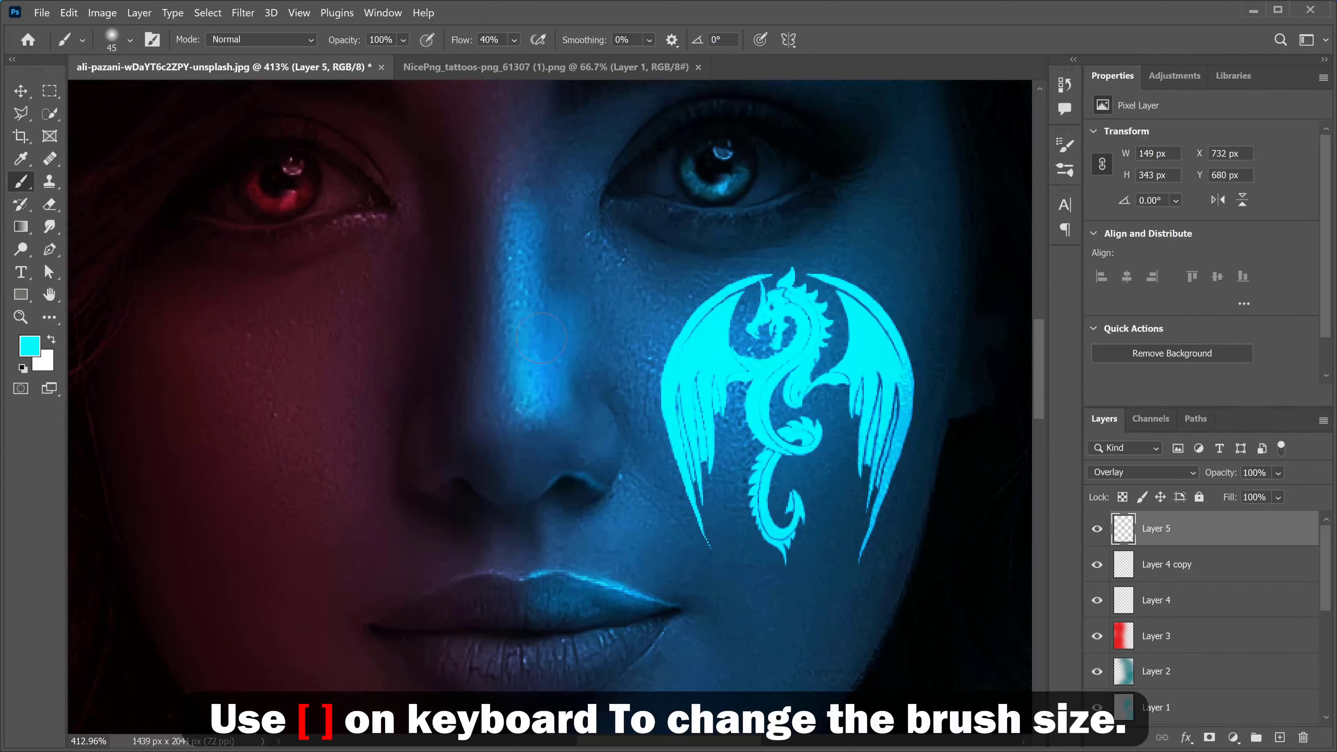
{"action": "mouse_move", "coordinate": [541, 265]}
{"action": "left_mouse_down"}
{"action": "mouse_move", "coordinate": [540, 414]}
{"action": "mouse_move", "coordinate": [565, 429]}
{"action": "mouse_move", "coordinate": [590, 416]}
{"action": "mouse_move", "coordinate": [598, 437]}
{"action": "mouse_move", "coordinate": [593, 403]}
{"action": "left_mouse_up"}
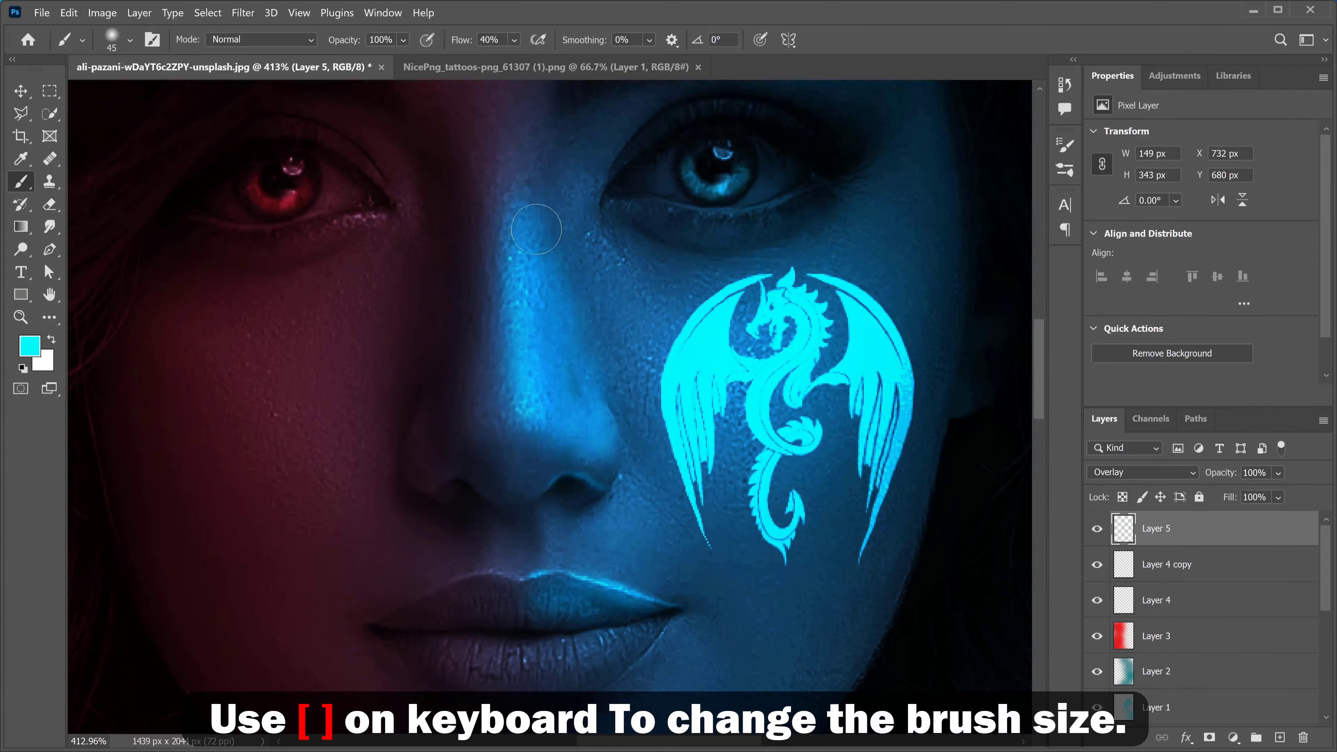
{"action": "left_click_drag", "start_coordinate": [538, 225], "coordinate": [552, 143]}
{"action": "scroll", "coordinate": [616, 331], "scroll_direction": "down", "scroll_amount": 1}
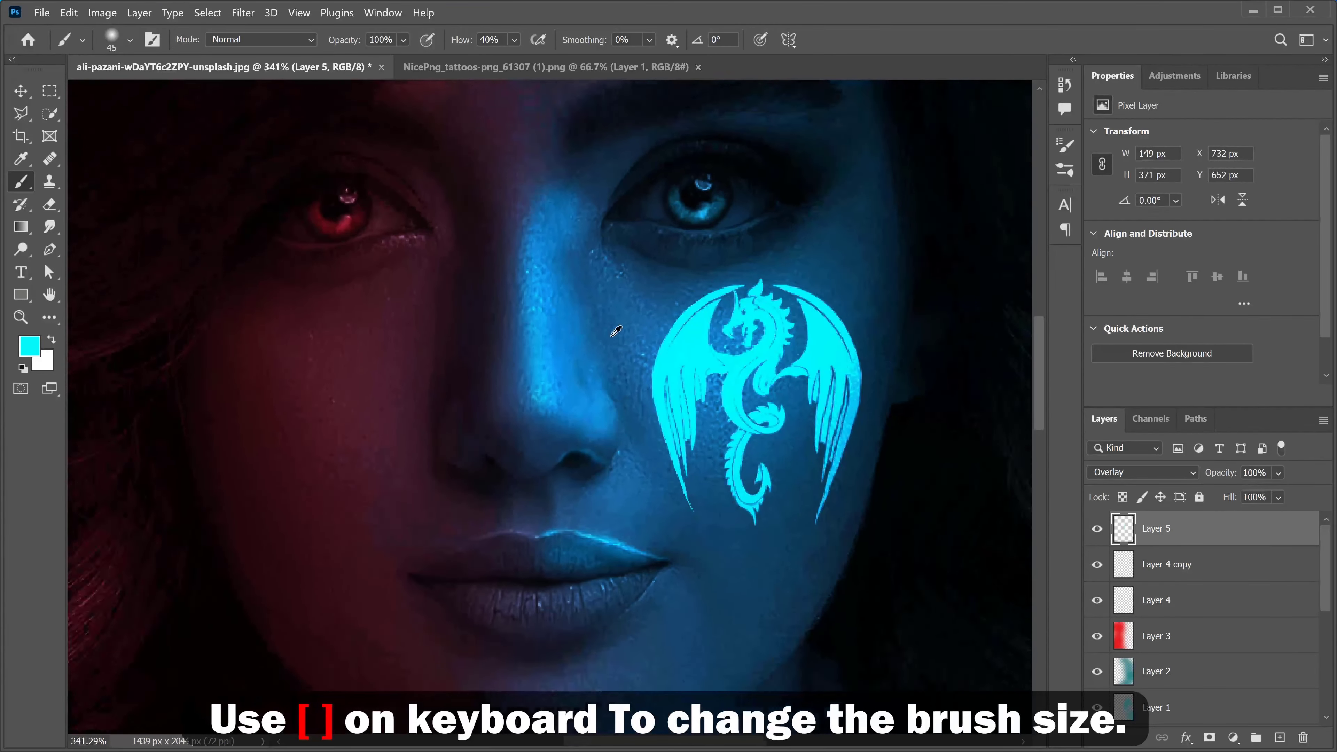
Clean up the cyan spill around the lip edge on Layer 5 with the Eraser, reducing its size to 60
{"action": "scroll", "coordinate": [612, 337], "scroll_direction": "down", "scroll_amount": 13}
{"action": "scroll", "coordinate": [607, 333], "scroll_direction": "up", "scroll_amount": 10}
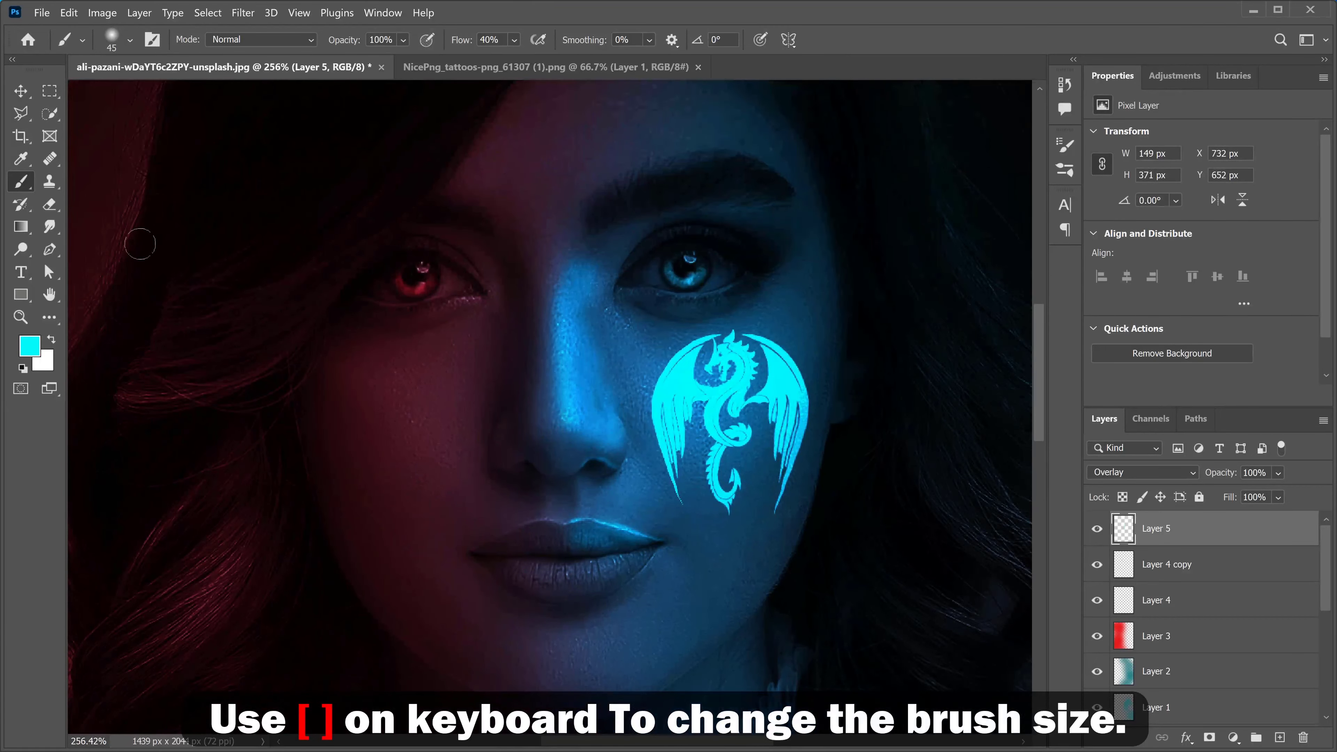
{"action": "left_click", "coordinate": [49, 204]}
{"action": "key", "text": "bracketleft"}
{"action": "key", "text": "bracketleft"}
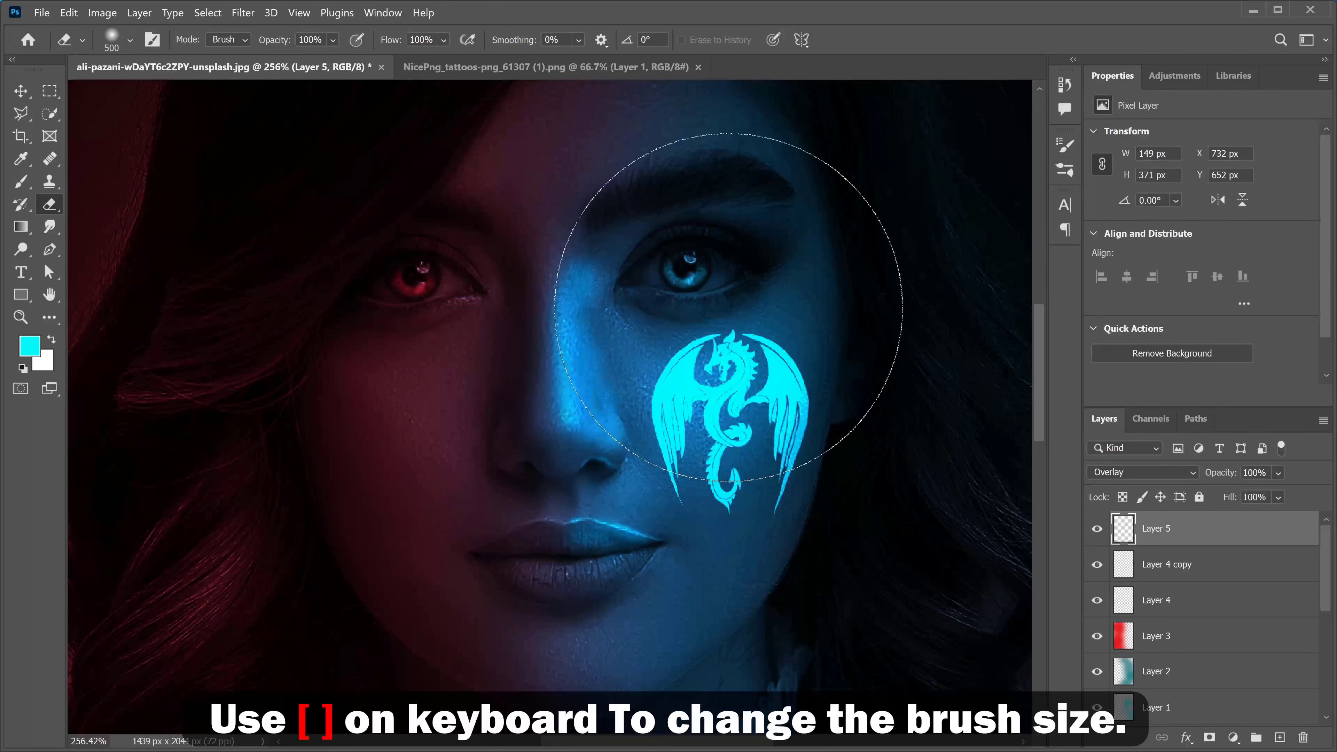
{"action": "key", "text": "bracketleft"}
{"action": "key", "text": "bracketleft"}
{"action": "key", "text": "bracketleft"}
{"action": "key", "text": "bracketleft"}
{"action": "key", "text": "bracketleft"}
{"action": "key", "text": "bracketleft"}
{"action": "key", "text": "bracketleft"}
{"action": "key", "text": "bracketleft"}
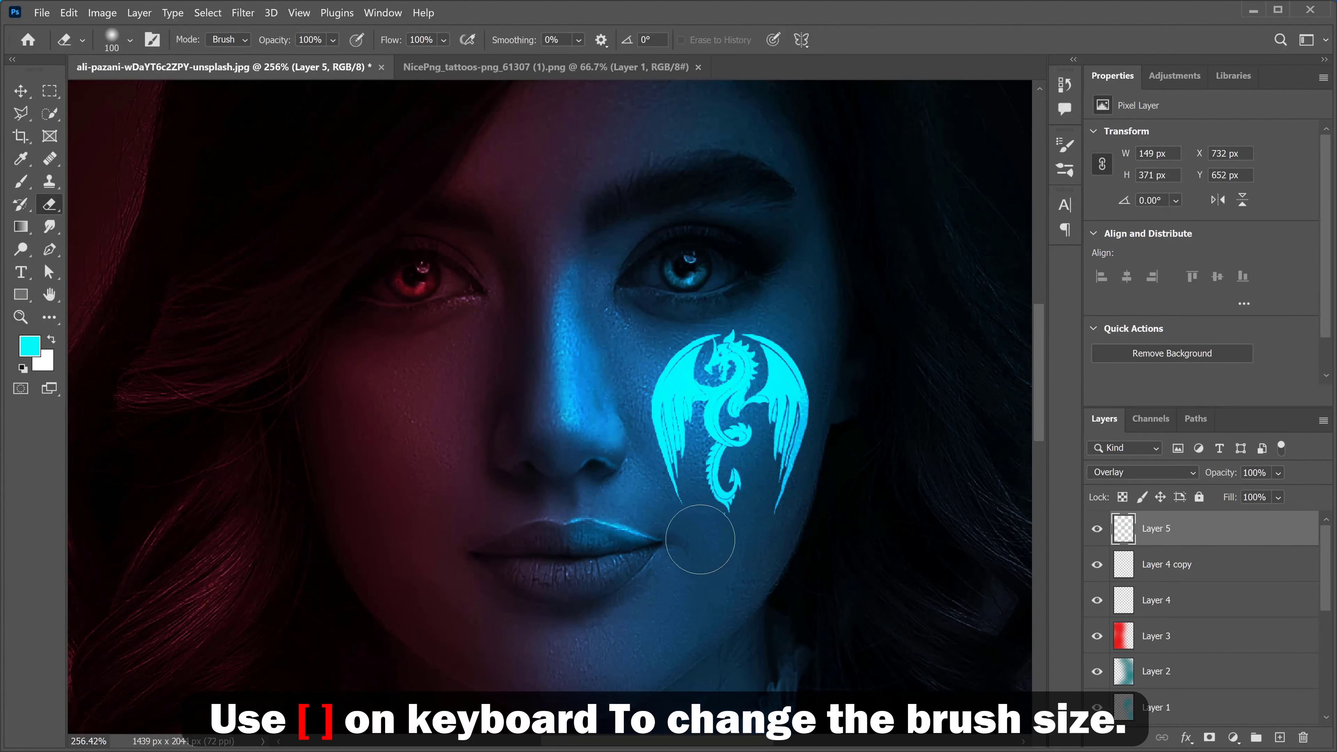
{"action": "scroll", "coordinate": [700, 539], "scroll_direction": "up", "scroll_amount": 3}
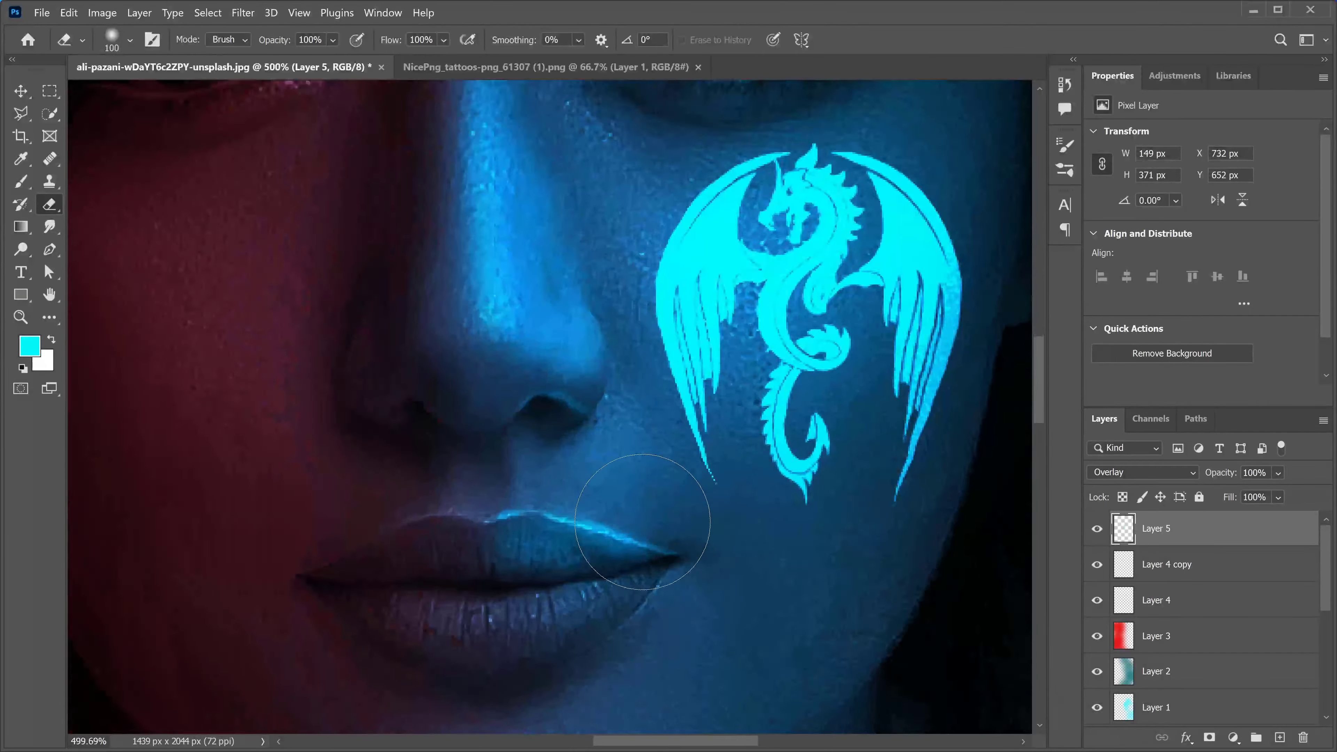
{"action": "scroll", "coordinate": [642, 521], "scroll_direction": "up", "scroll_amount": 4}
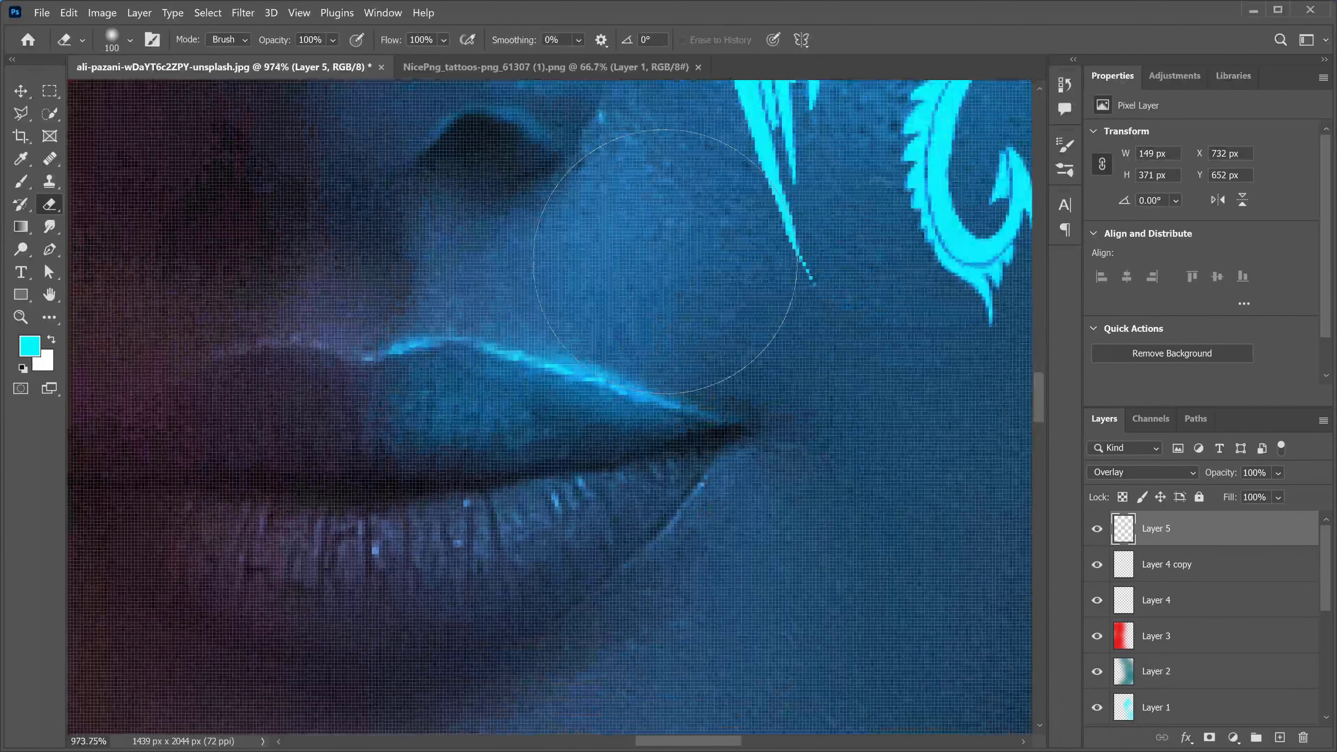
{"action": "key", "text": "bracketleft"}
{"action": "key", "text": "bracketleft"}
{"action": "key", "text": "bracketleft"}
{"action": "key", "text": "bracketleft"}
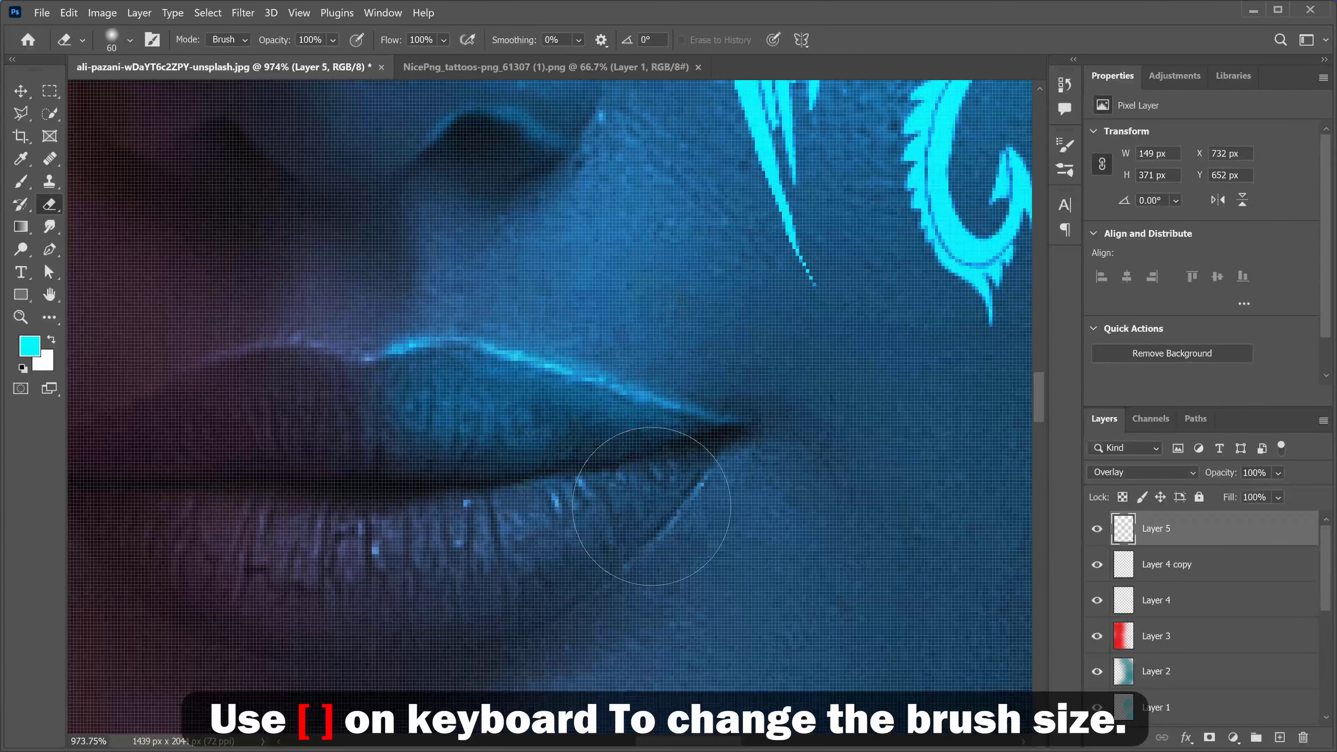
Paint cyan over the tattoo side of the lower lip with a size 45 brush
{"action": "key", "text": "ctrl+0"}
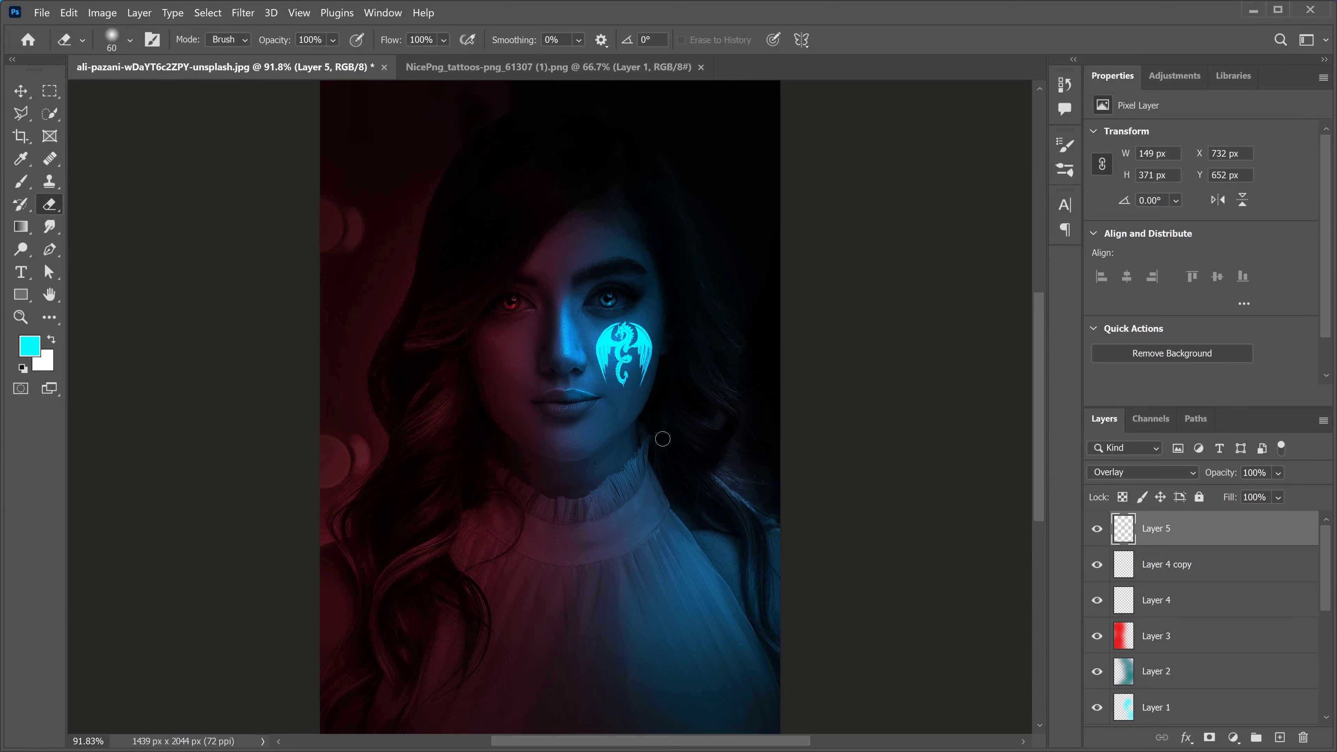
{"action": "scroll", "coordinate": [581, 415], "scroll_direction": "up", "scroll_amount": 5}
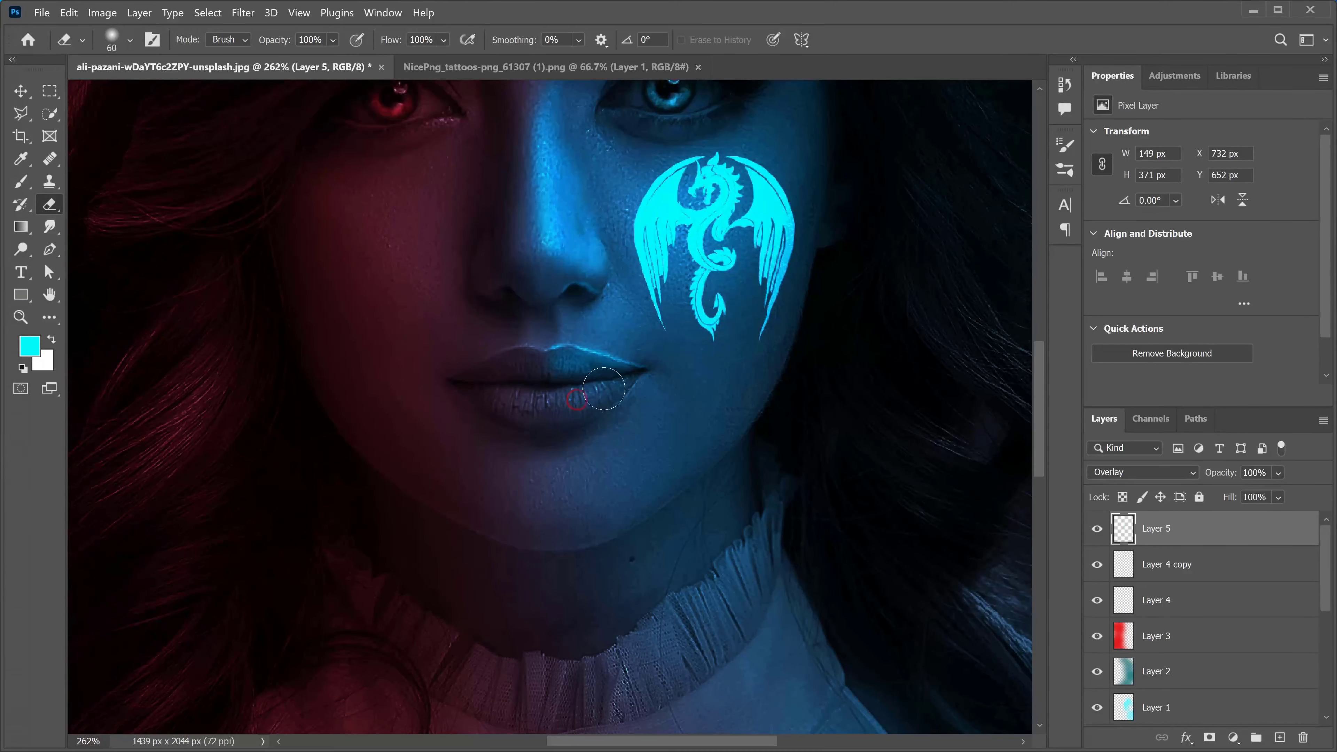
{"action": "left_click", "coordinate": [20, 181]}
{"action": "mouse_move", "coordinate": [593, 420]}
{"action": "left_mouse_down"}
{"action": "mouse_move", "coordinate": [572, 399]}
{"action": "mouse_move", "coordinate": [620, 382]}
{"action": "mouse_move", "coordinate": [560, 409]}
{"action": "left_mouse_up"}
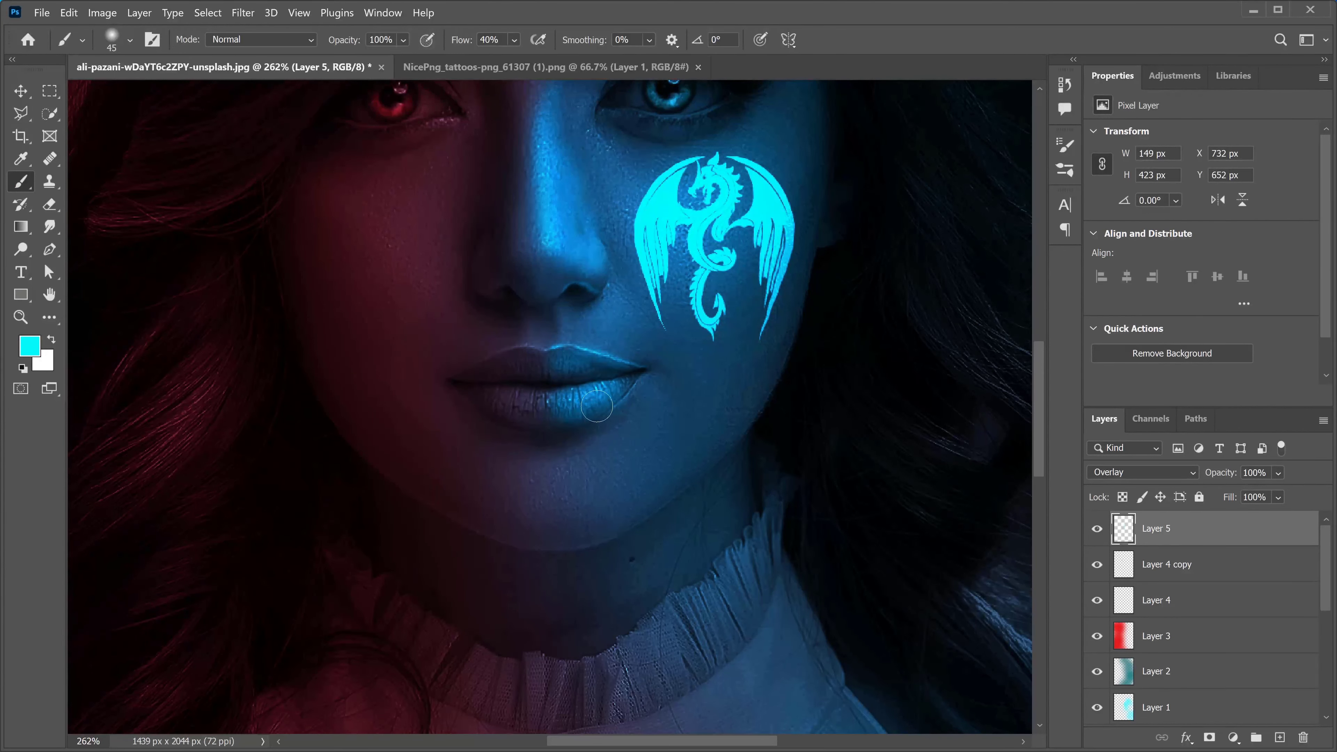
{"action": "scroll", "coordinate": [712, 425], "scroll_direction": "down", "scroll_amount": 5}
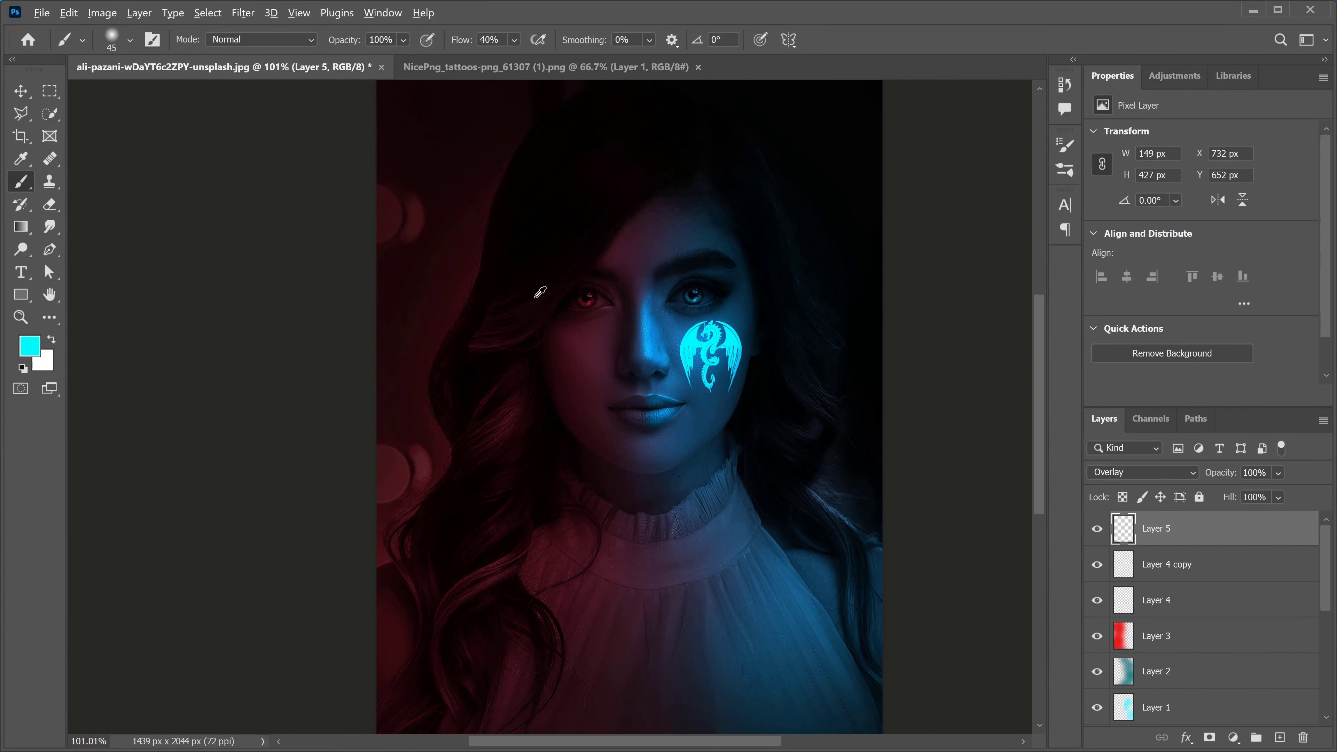
Paint cyan streaks along the hair strands framing the red side of the face with a size 45 brush
{"action": "scroll", "coordinate": [540, 292], "scroll_direction": "up", "scroll_amount": 6}
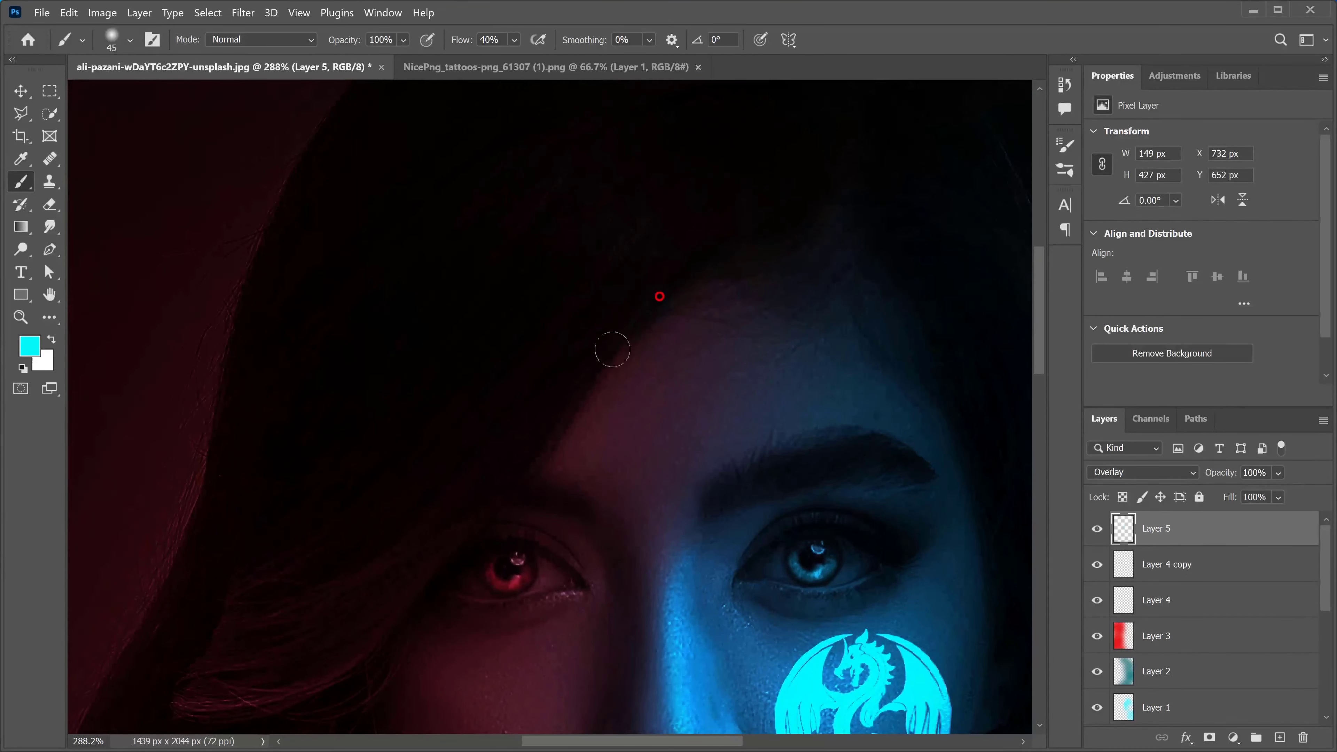
{"action": "mouse_move", "coordinate": [612, 349]}
{"action": "left_mouse_down"}
{"action": "mouse_move", "coordinate": [393, 576]}
{"action": "mouse_move", "coordinate": [491, 531]}
{"action": "mouse_move", "coordinate": [446, 550]}
{"action": "left_mouse_up"}
{"action": "scroll", "coordinate": [647, 514], "scroll_direction": "down", "scroll_amount": 6}
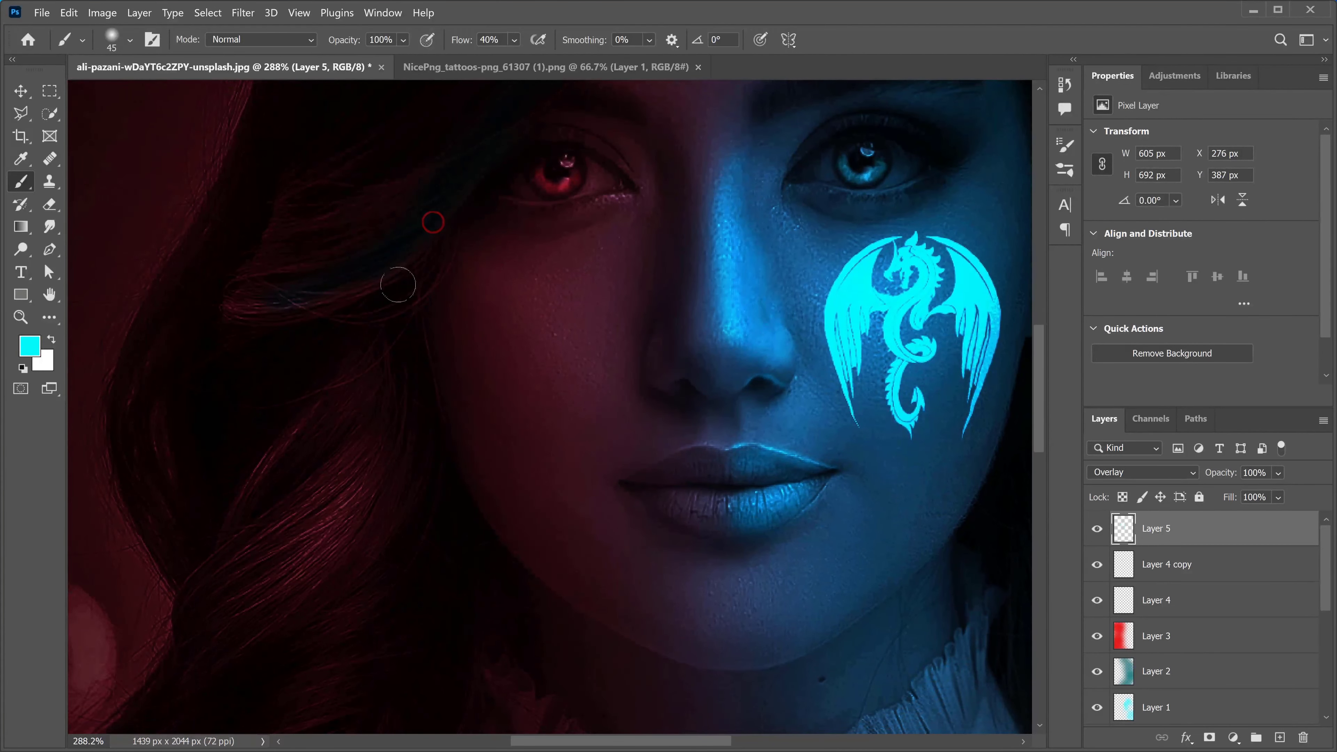
{"action": "mouse_move", "coordinate": [399, 285]}
{"action": "left_mouse_down"}
{"action": "mouse_move", "coordinate": [143, 334]}
{"action": "mouse_move", "coordinate": [417, 286]}
{"action": "mouse_move", "coordinate": [431, 306]}
{"action": "mouse_move", "coordinate": [314, 514]}
{"action": "mouse_move", "coordinate": [419, 432]}
{"action": "mouse_move", "coordinate": [376, 501]}
{"action": "mouse_move", "coordinate": [360, 574]}
{"action": "mouse_move", "coordinate": [263, 606]}
{"action": "mouse_move", "coordinate": [449, 492]}
{"action": "left_mouse_up"}
{"action": "scroll", "coordinate": [467, 459], "scroll_direction": "down", "scroll_amount": 5}
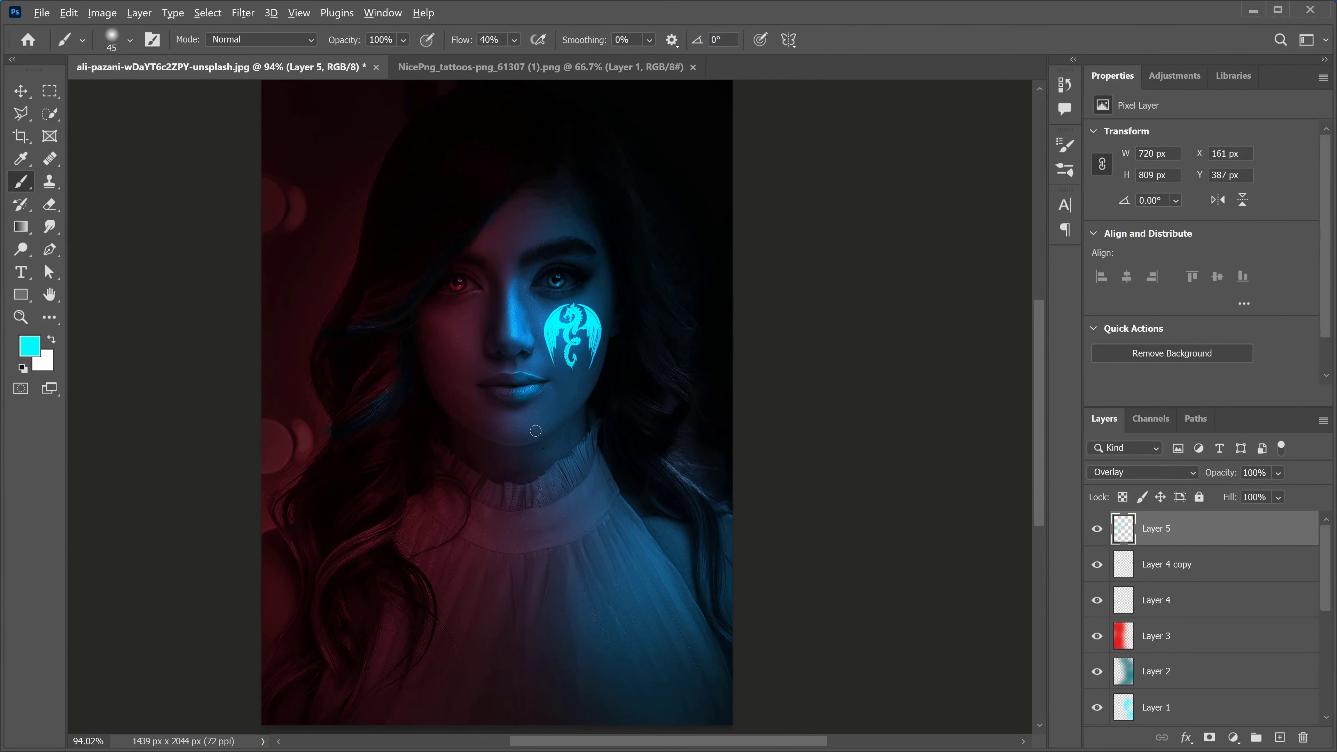
{"action": "scroll", "coordinate": [535, 430], "scroll_direction": "down", "scroll_amount": 2}
{"action": "scroll", "coordinate": [531, 424], "scroll_direction": "up", "scroll_amount": 1}
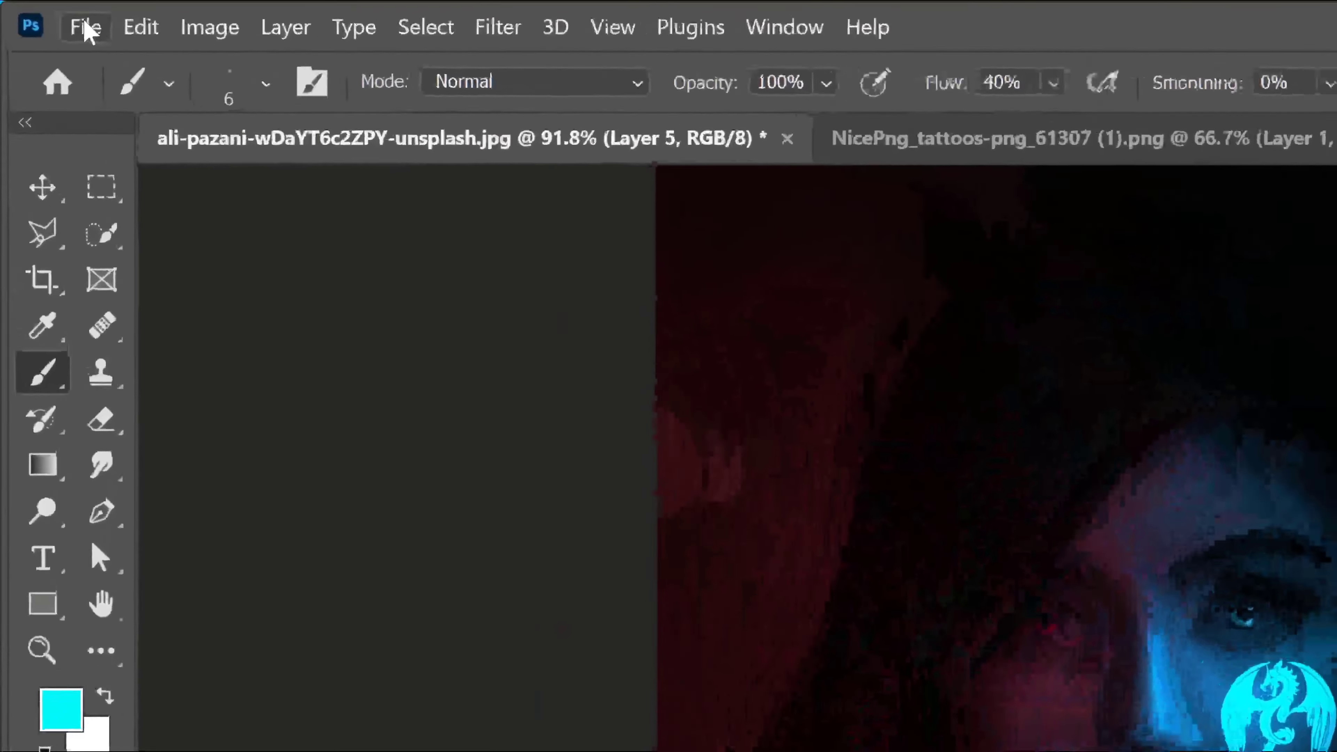
Open the starry-sky image pexels-herbert-iii-willkomm-4742156.jpg and bring it into the portrait document as a new top layer
{"action": "left_click", "coordinate": [41, 12]}
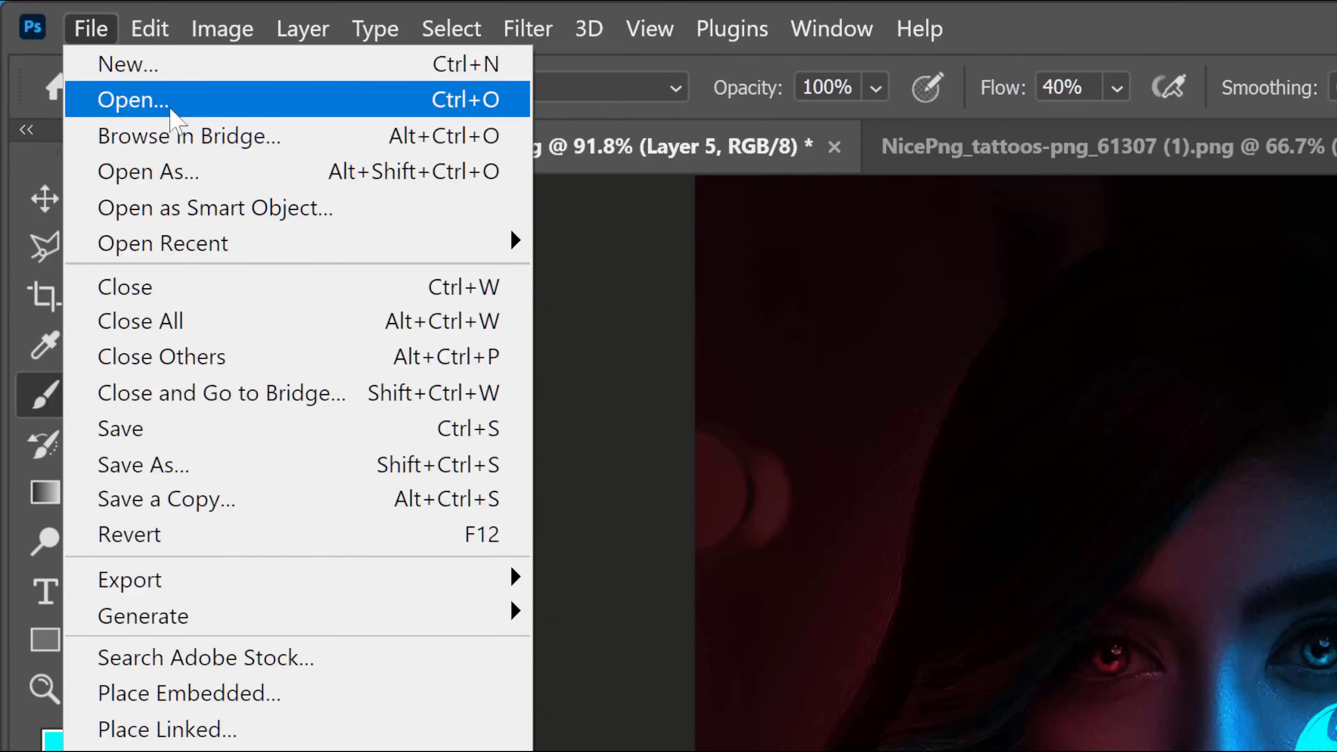
{"action": "left_click", "coordinate": [158, 99]}
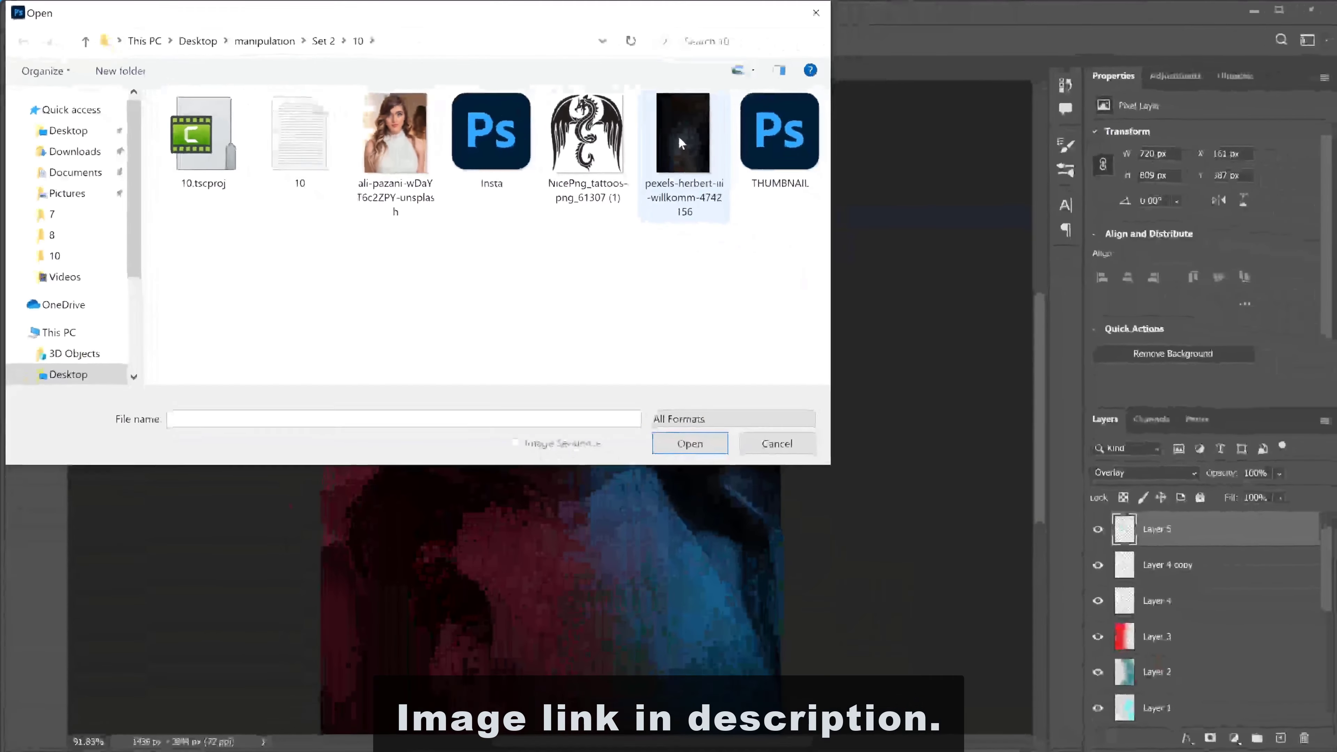
{"action": "double_click", "coordinate": [679, 137]}
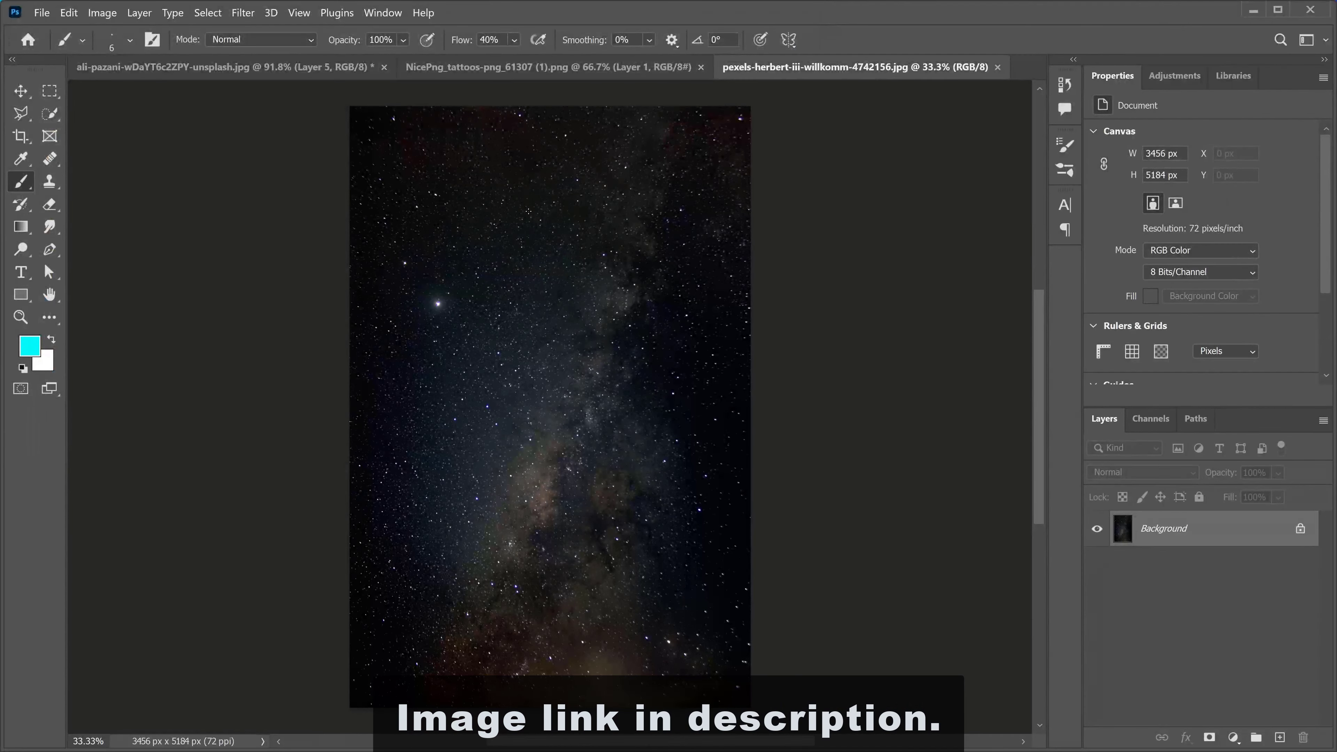
{"action": "key", "text": "v"}
{"action": "left_click_drag", "start_coordinate": [410, 121], "coordinate": [509, 323]}
Scale the starry-sky layer to 42.94% and position it to cover the whole portrait canvas
{"action": "key", "text": "ctrl+minus"}
{"action": "key", "text": "ctrl+minus"}
{"action": "key", "text": "ctrl+minus"}
{"action": "key", "text": "ctrl+minus"}
{"action": "key", "text": "ctrl+minus"}
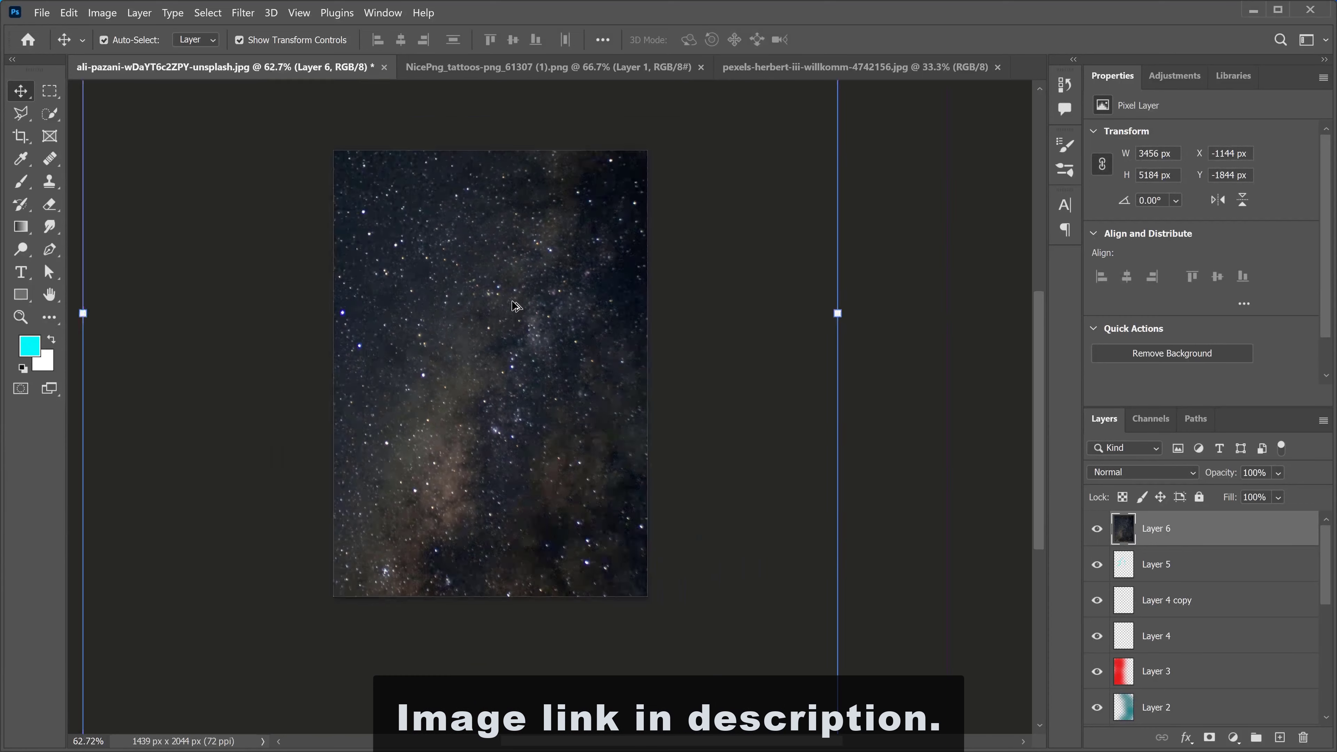
{"action": "left_click_drag", "start_coordinate": [617, 483], "coordinate": [436, 220]}
{"action": "left_click_drag", "start_coordinate": [405, 194], "coordinate": [561, 408]}
{"action": "scroll", "coordinate": [510, 314], "scroll_direction": "up", "scroll_amount": 11}
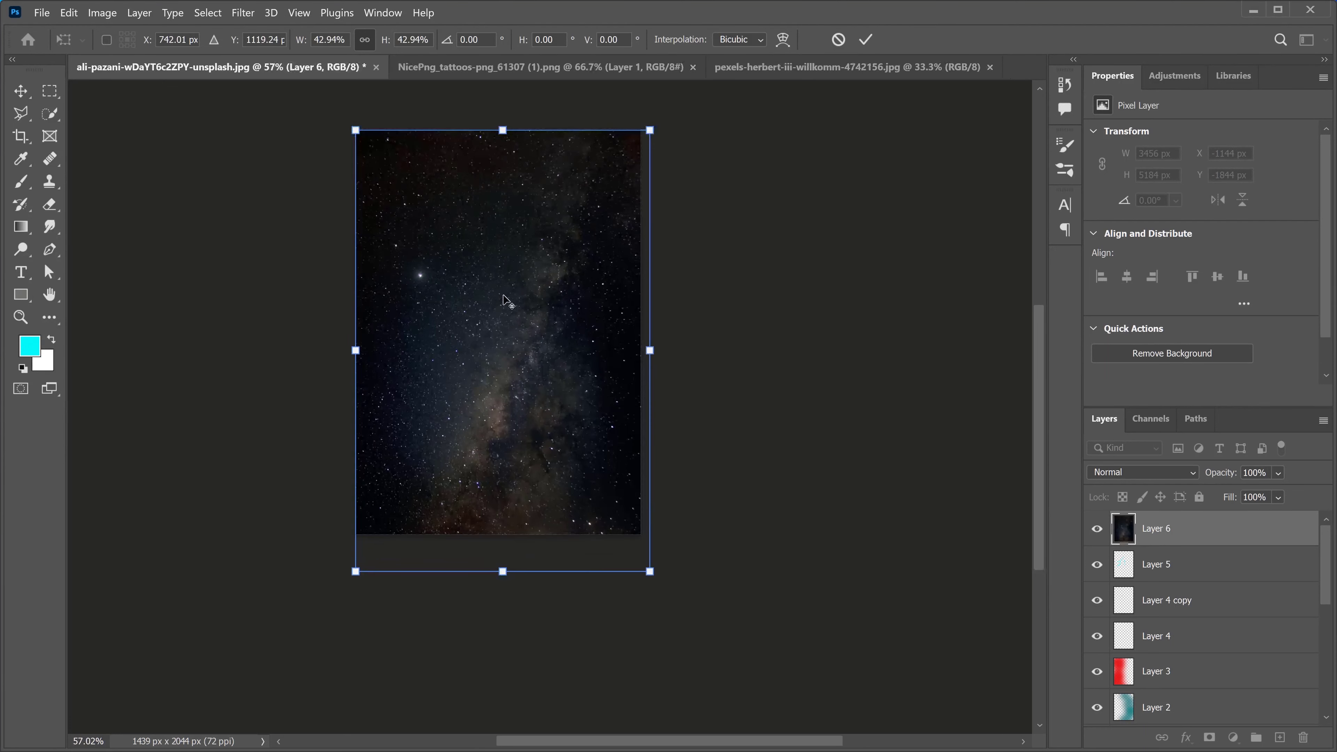
{"action": "left_click_drag", "start_coordinate": [475, 307], "coordinate": [555, 410]}
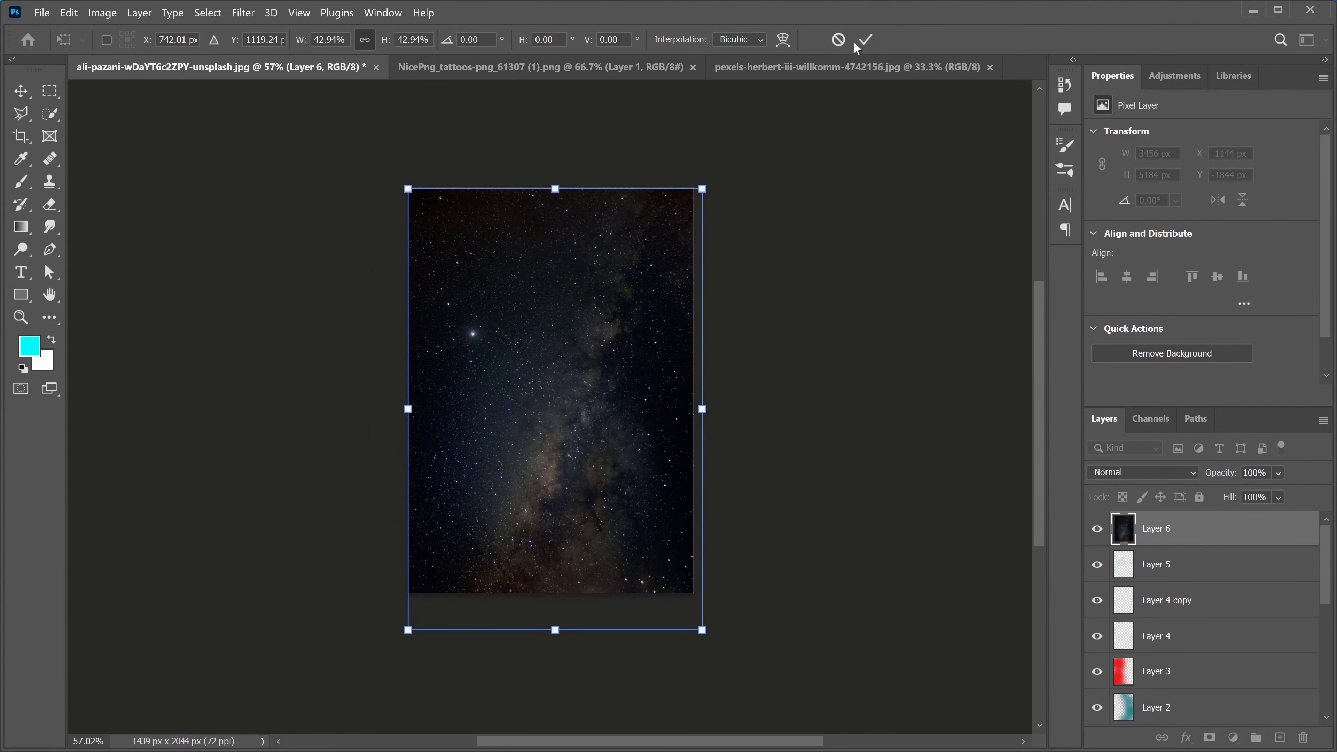
{"action": "left_click", "coordinate": [864, 41]}
Set the starry-sky layer's blend mode to Color Dodge
{"action": "scroll", "coordinate": [759, 293], "scroll_direction": "up", "scroll_amount": 3}
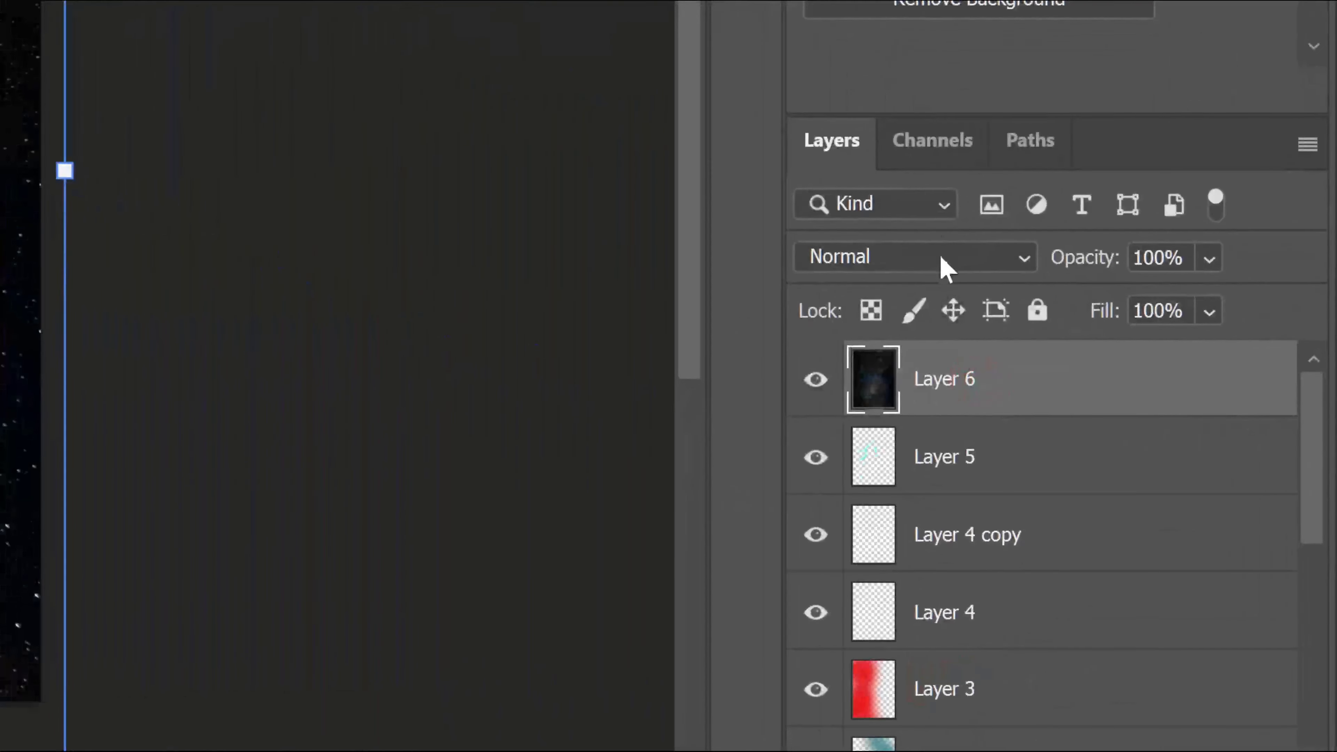
{"action": "left_click", "coordinate": [1153, 474]}
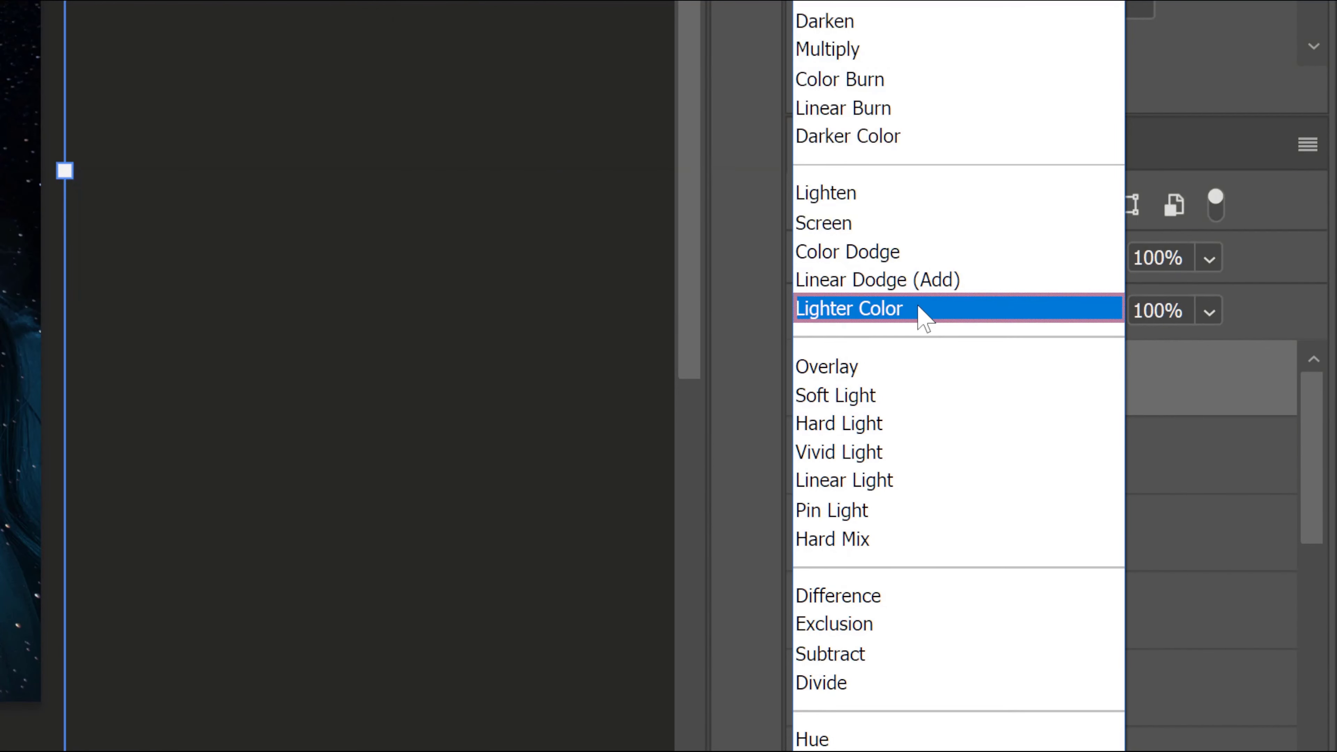
{"action": "left_click", "coordinate": [913, 261]}
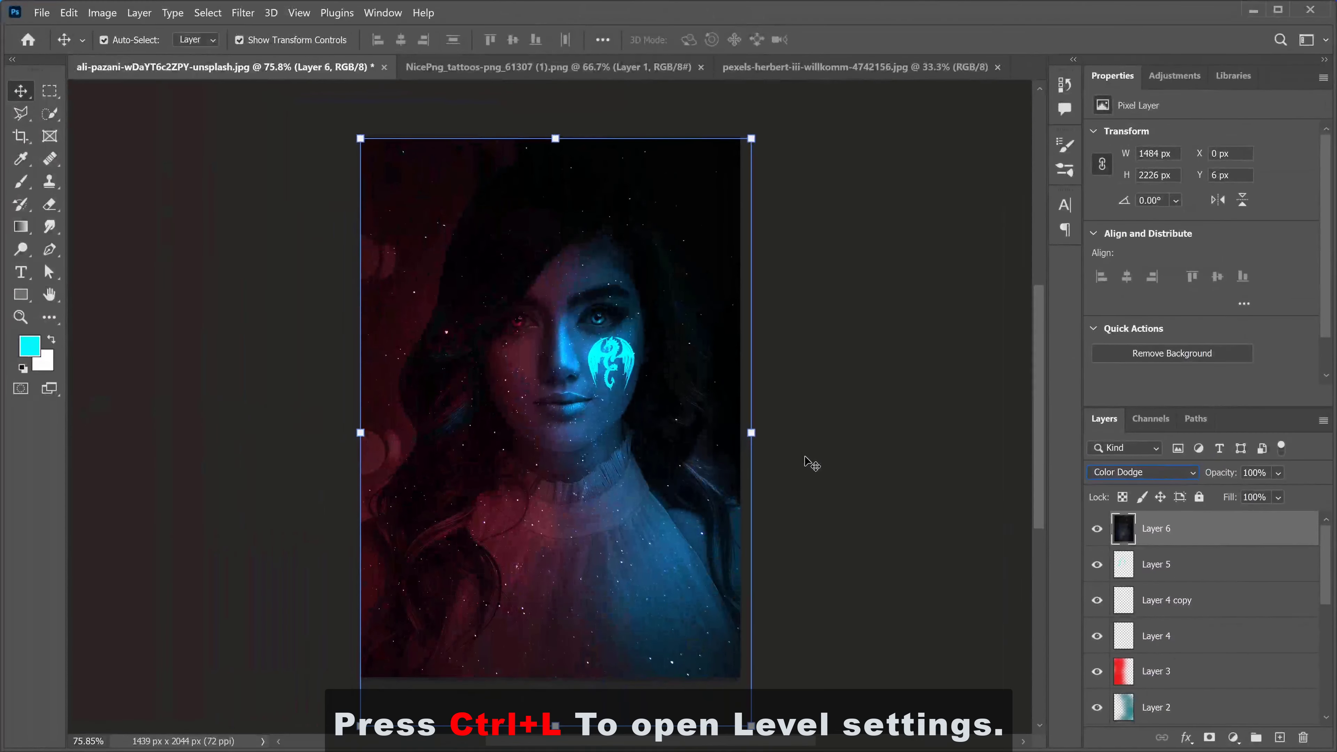
Brighten the stars on Layer 6 with Levels, setting the midtone input to 0.97 and the white input to 151
{"action": "key", "text": "ctrl+l"}
{"action": "left_click_drag", "start_coordinate": [639, 144], "coordinate": [815, 214]}
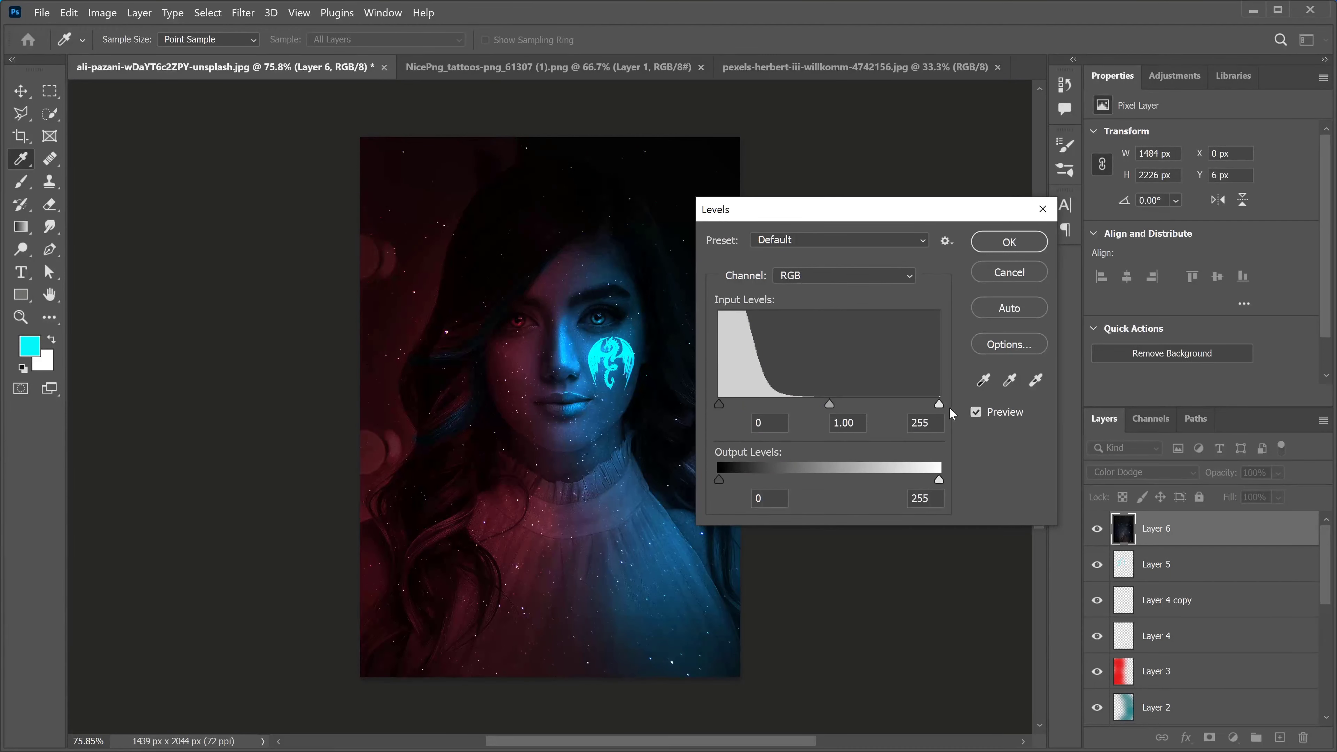
{"action": "left_click_drag", "start_coordinate": [939, 403], "coordinate": [909, 406]}
{"action": "mouse_move", "coordinate": [814, 403]}
{"action": "left_mouse_down"}
{"action": "mouse_move", "coordinate": [756, 410]}
{"action": "mouse_move", "coordinate": [810, 413]}
{"action": "left_mouse_up"}
{"action": "left_click_drag", "start_coordinate": [910, 403], "coordinate": [852, 403]}
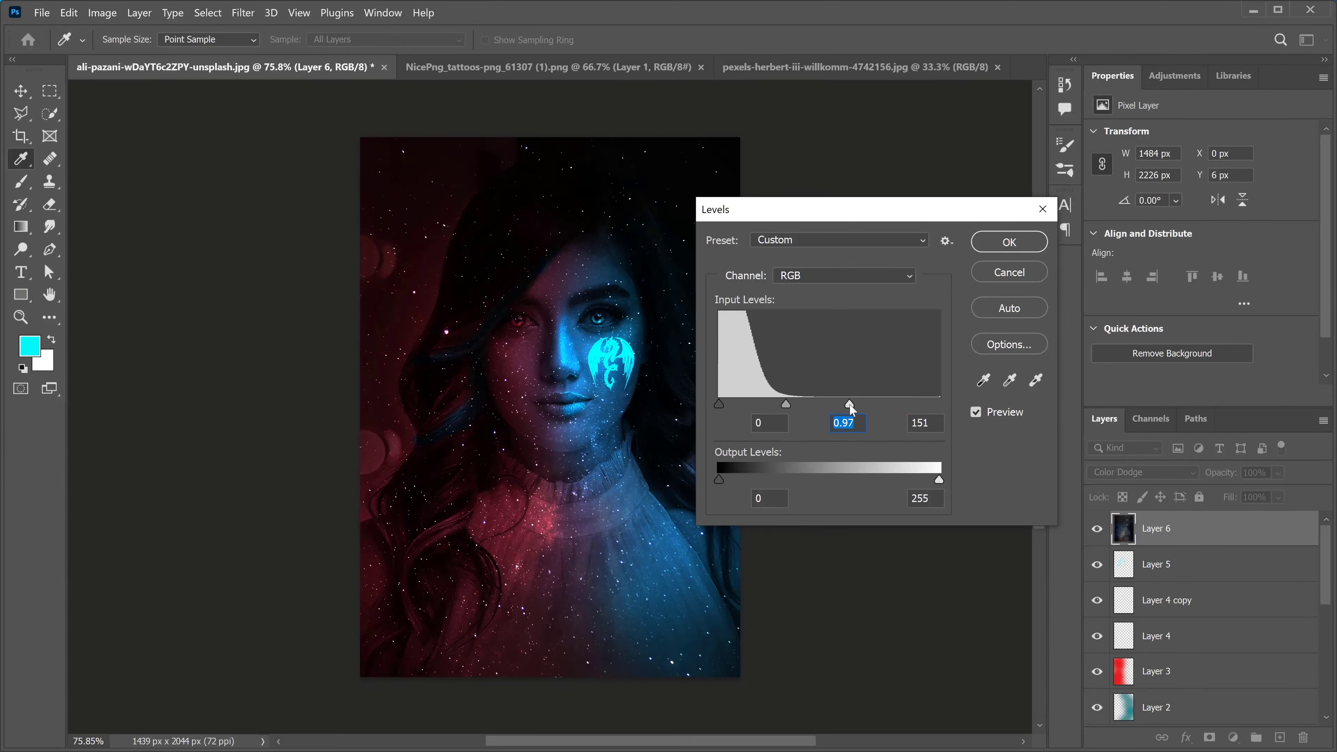
{"action": "left_click", "coordinate": [1005, 243]}
{"action": "key", "text": "v"}
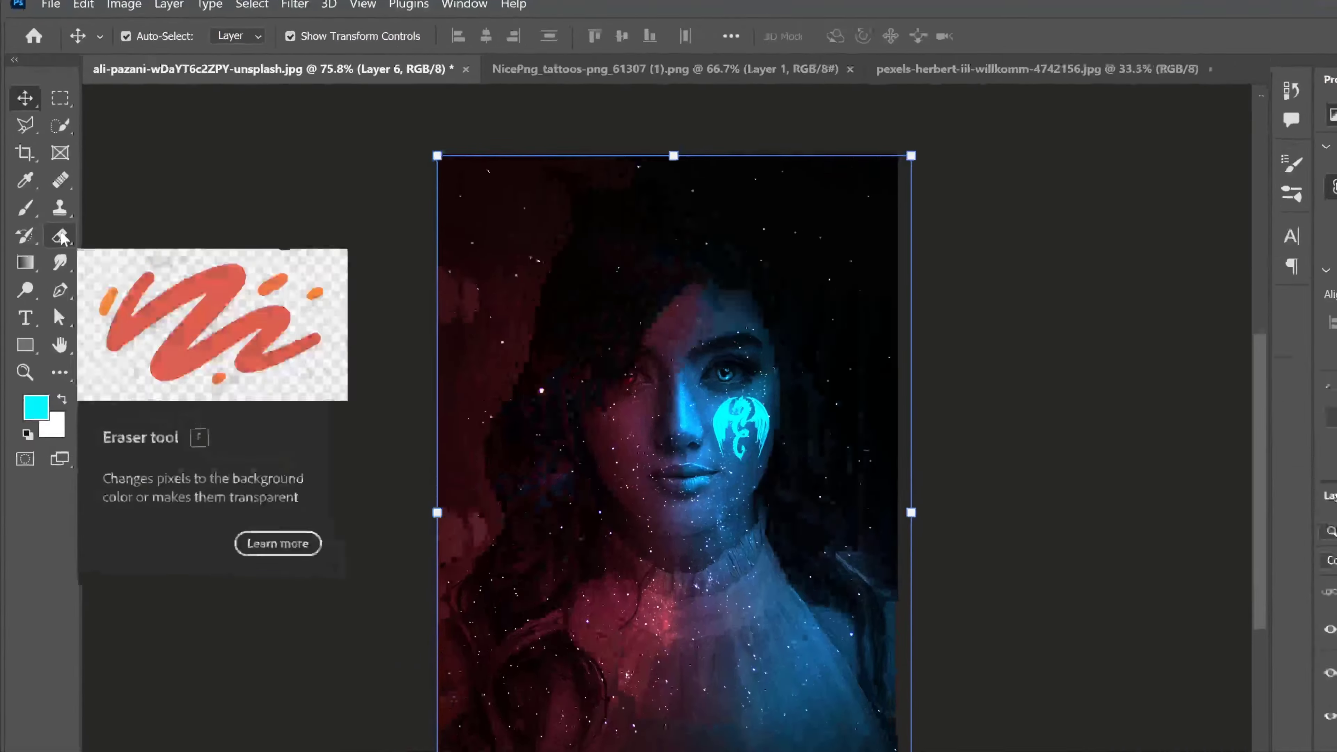
Erase Layer 6's stars from the dark background on the tattoo side and from the dress with a size 700 Eraser
{"action": "left_click", "coordinate": [50, 205]}
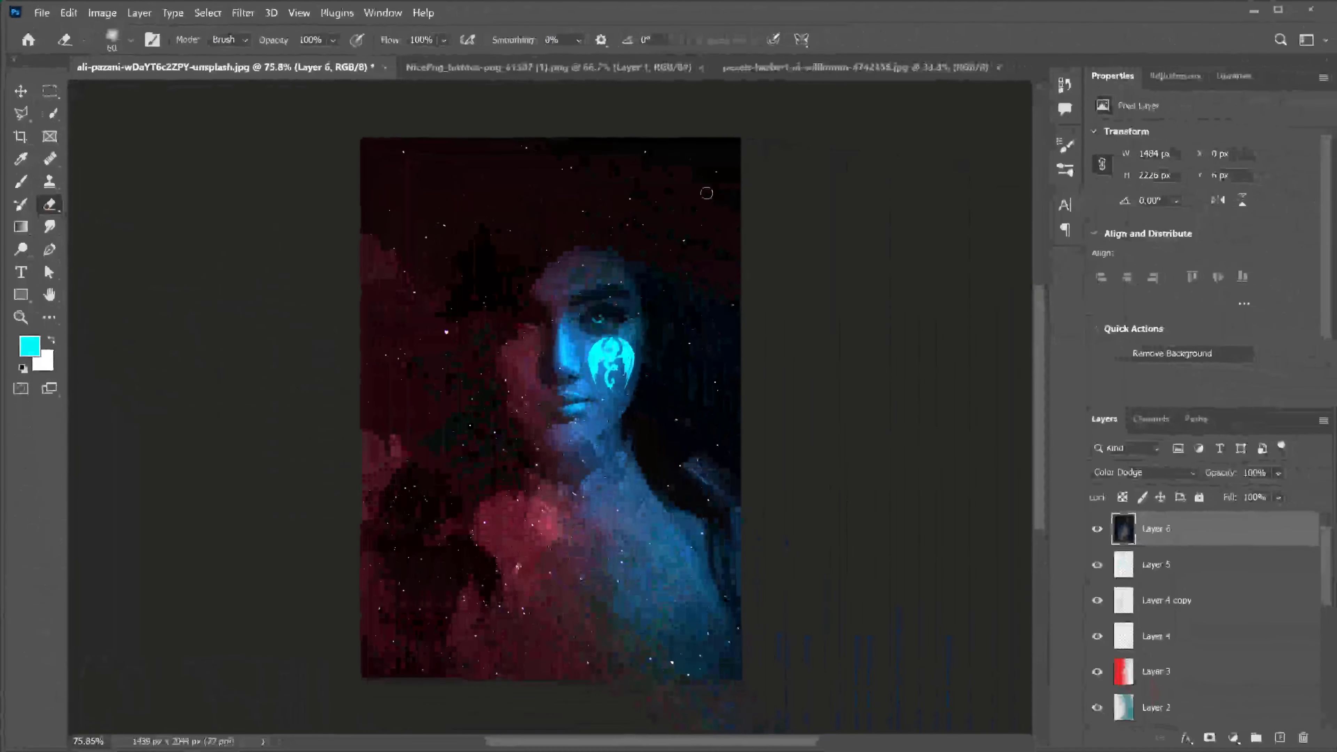
{"action": "key", "text": "bracketright"}
{"action": "key", "text": "bracketright"}
{"action": "key", "text": "bracketright"}
{"action": "key", "text": "bracketright"}
{"action": "key", "text": "bracketright"}
{"action": "key", "text": "bracketright"}
{"action": "key", "text": "bracketright"}
{"action": "key", "text": "bracketright"}
{"action": "key", "text": "bracketright"}
{"action": "key", "text": "bracketright"}
{"action": "key", "text": "bracketright"}
{"action": "key", "text": "bracketright"}
{"action": "key", "text": "bracketright"}
{"action": "key", "text": "bracketright"}
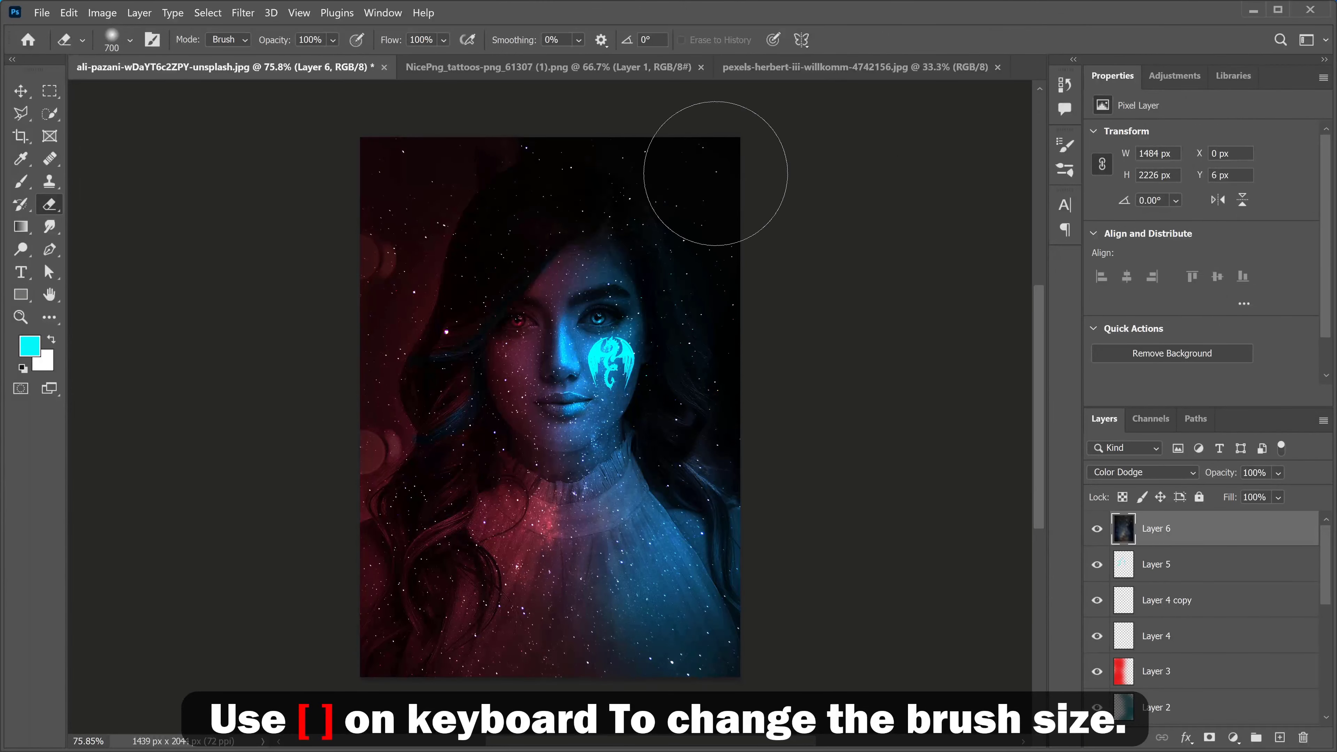
{"action": "left_click_drag", "start_coordinate": [719, 163], "coordinate": [843, 361]}
{"action": "left_click_drag", "start_coordinate": [735, 197], "coordinate": [821, 316]}
{"action": "left_click_drag", "start_coordinate": [776, 216], "coordinate": [830, 337]}
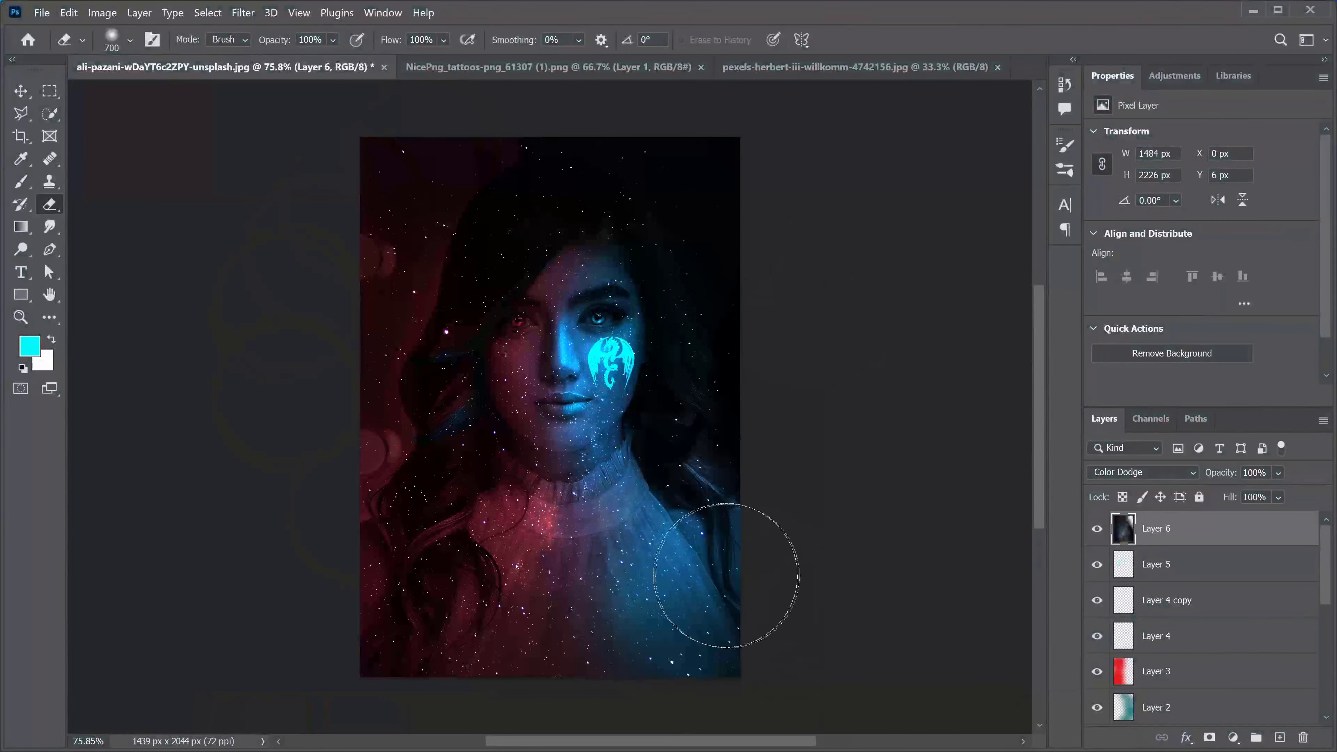
{"action": "mouse_move", "coordinate": [660, 575]}
{"action": "left_mouse_down"}
{"action": "mouse_move", "coordinate": [567, 582]}
{"action": "mouse_move", "coordinate": [531, 612]}
{"action": "mouse_move", "coordinate": [576, 588]}
{"action": "mouse_move", "coordinate": [619, 680]}
{"action": "mouse_move", "coordinate": [607, 558]}
{"action": "mouse_move", "coordinate": [588, 534]}
{"action": "mouse_move", "coordinate": [478, 568]}
{"action": "left_mouse_up"}
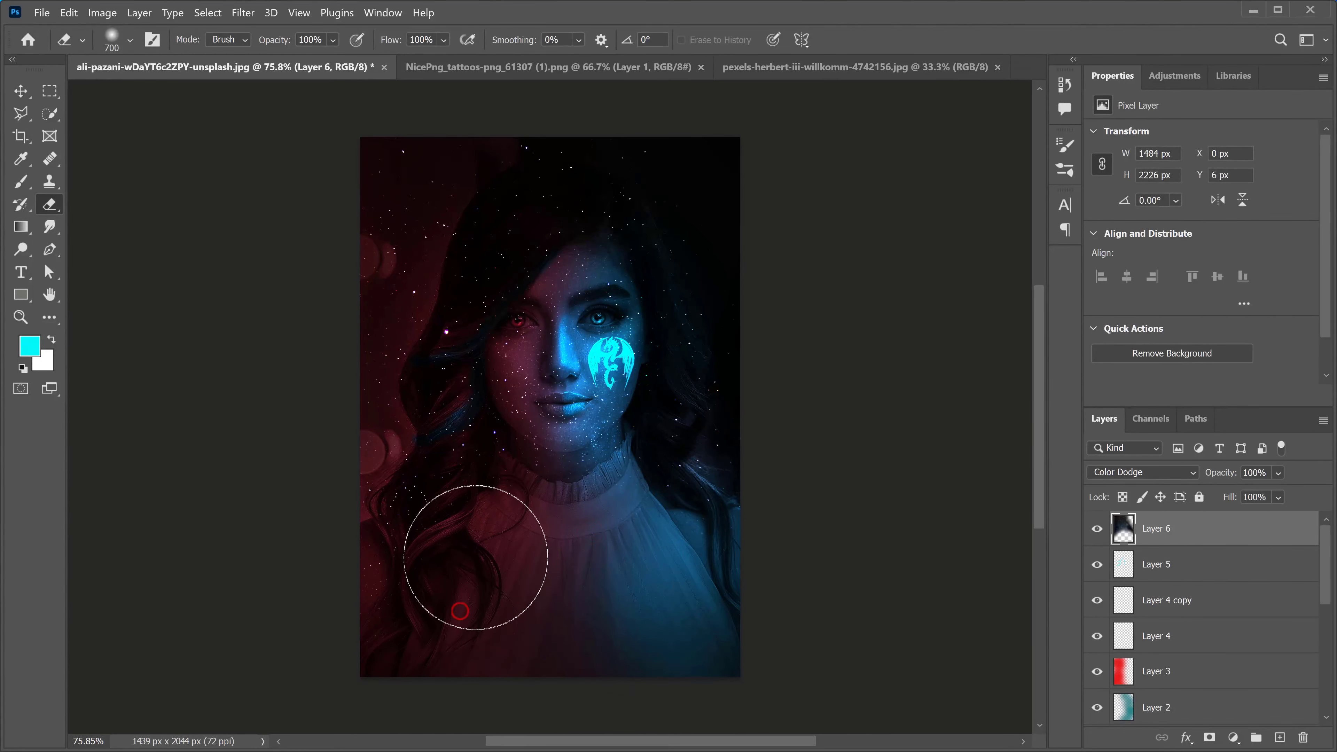
Erase Layer 6's stars from the neck, the collar and the lower hair on the red side with a size 250 Eraser
{"action": "key", "text": "bracketleft"}
{"action": "key", "text": "bracketleft"}
{"action": "key", "text": "bracketleft"}
{"action": "key", "text": "bracketleft"}
{"action": "key", "text": "bracketleft"}
{"action": "key", "text": "bracketleft"}
{"action": "key", "text": "bracketleft"}
{"action": "key", "text": "bracketleft"}
{"action": "mouse_move", "coordinate": [388, 607]}
{"action": "left_mouse_down"}
{"action": "mouse_move", "coordinate": [430, 519]}
{"action": "mouse_move", "coordinate": [422, 582]}
{"action": "mouse_move", "coordinate": [470, 473]}
{"action": "mouse_move", "coordinate": [512, 552]}
{"action": "left_mouse_up"}
{"action": "left_click_drag", "start_coordinate": [493, 476], "coordinate": [532, 491]}
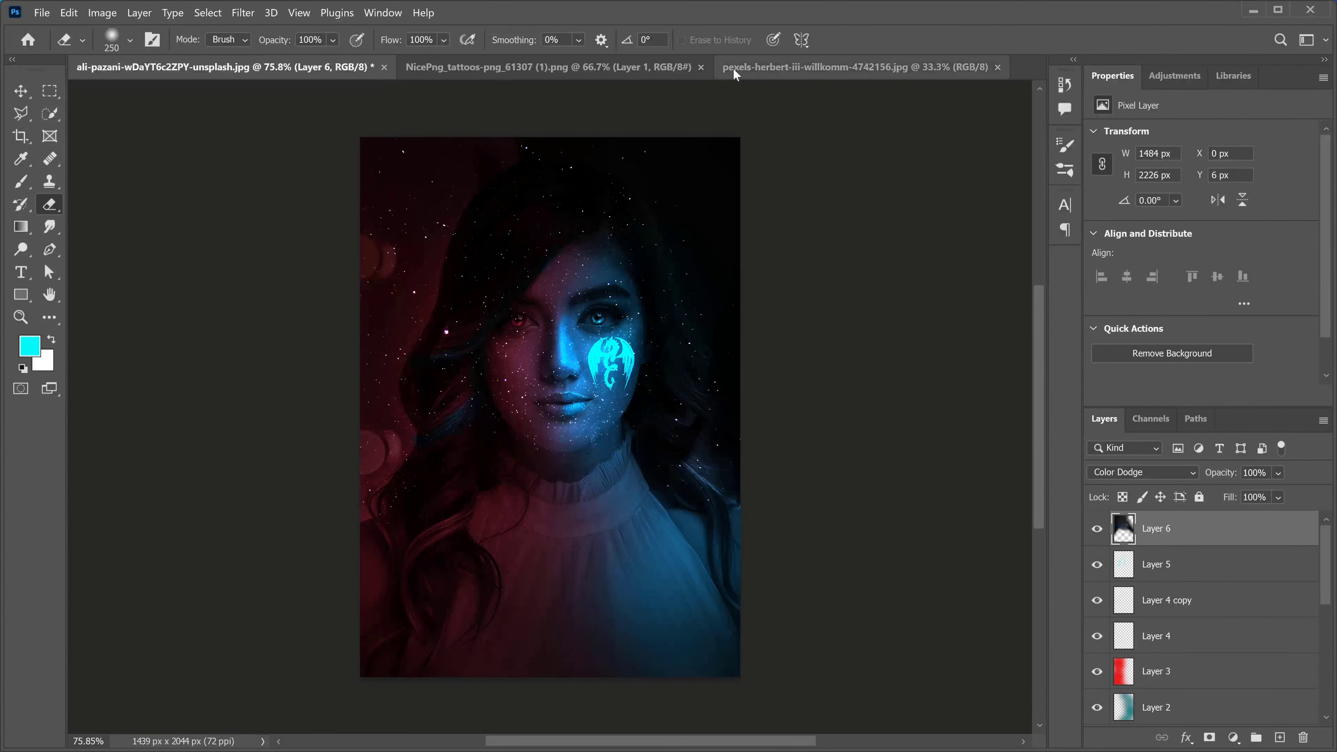
Thin out Layer 6's stars with the Eraser along the canvas edges, across the hair and around the tattooed cheek
{"action": "mouse_move", "coordinate": [654, 123]}
{"action": "left_mouse_down"}
{"action": "mouse_move", "coordinate": [677, 163]}
{"action": "mouse_move", "coordinate": [605, 124]}
{"action": "mouse_move", "coordinate": [342, 146]}
{"action": "mouse_move", "coordinate": [333, 247]}
{"action": "left_mouse_up"}
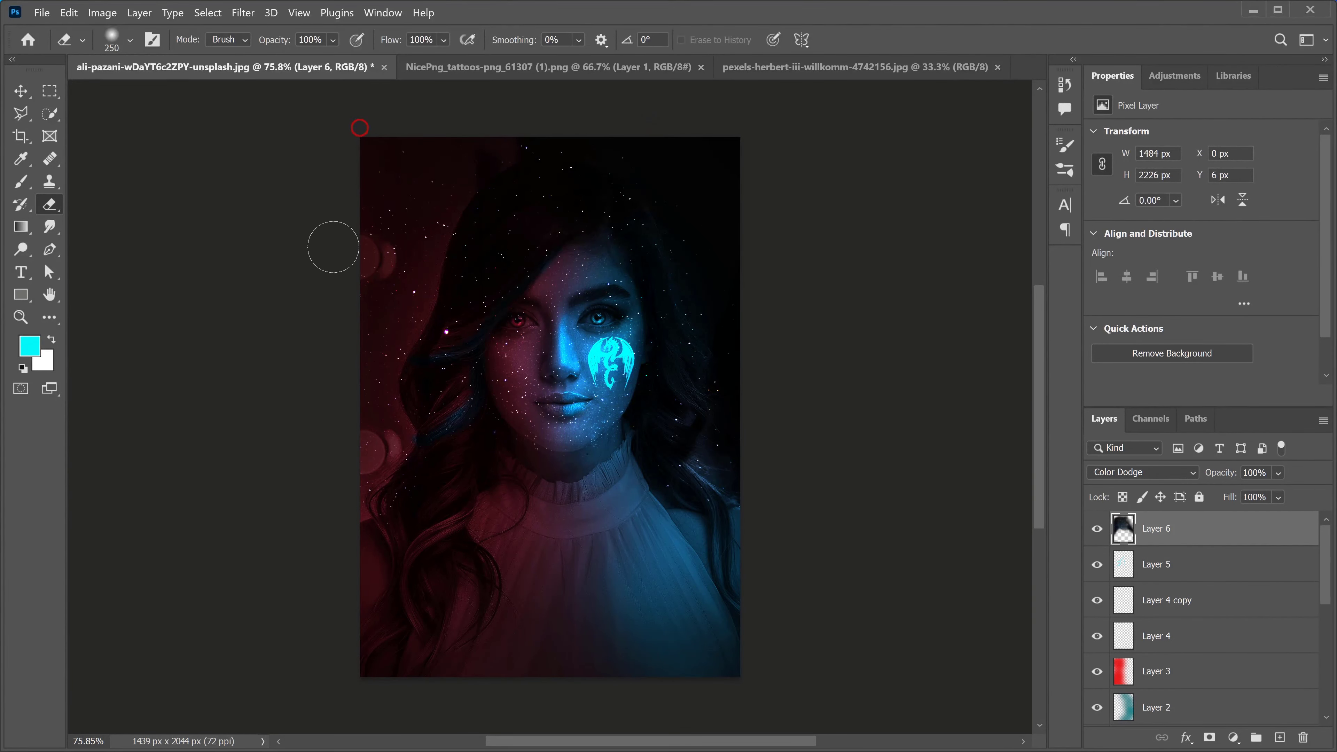
{"action": "left_click_drag", "start_coordinate": [334, 320], "coordinate": [347, 350]}
{"action": "left_click_drag", "start_coordinate": [516, 244], "coordinate": [550, 208]}
{"action": "left_click_drag", "start_coordinate": [650, 301], "coordinate": [661, 298]}
{"action": "left_click", "coordinate": [693, 449]}
{"action": "left_click", "coordinate": [474, 391]}
{"action": "left_click", "coordinate": [500, 283]}
{"action": "left_click", "coordinate": [598, 347]}
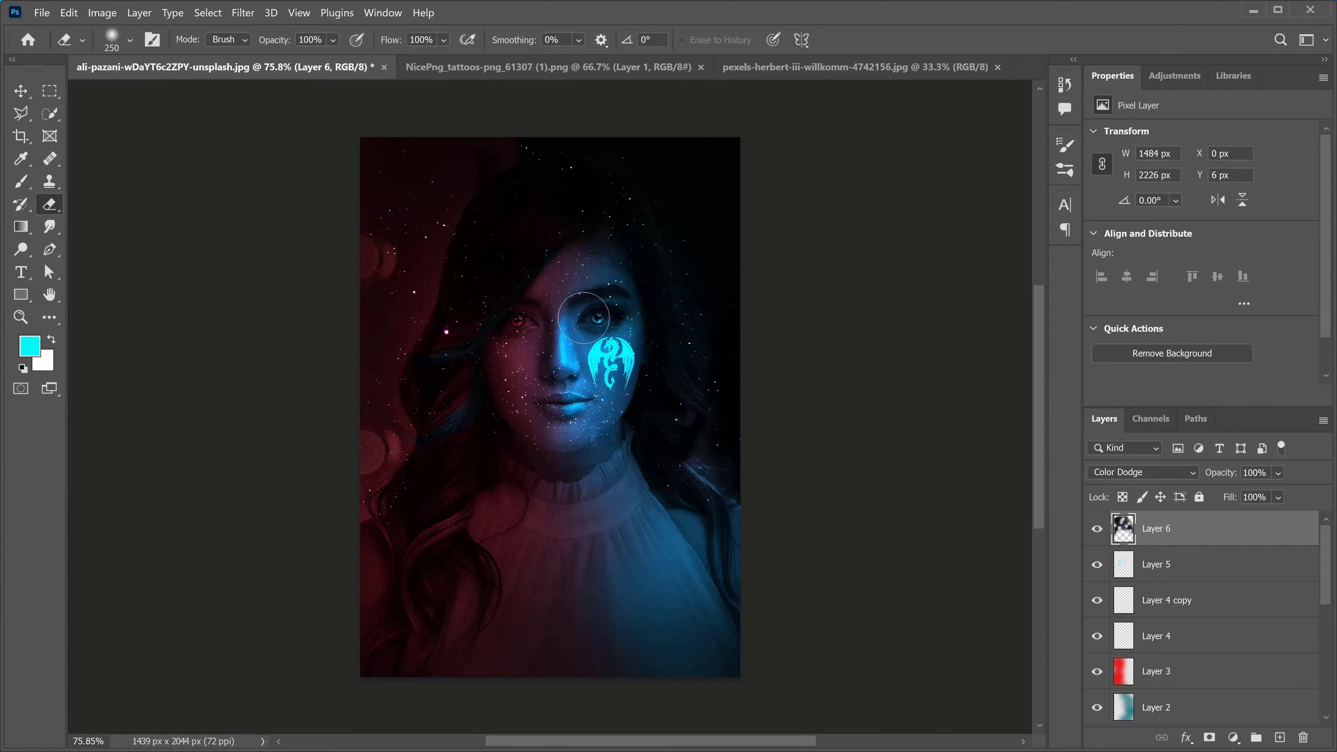
Erase Layer 6's dense stars from the eyes, nose, lips and chin so the face is mostly clean
{"action": "left_click", "coordinate": [527, 320]}
{"action": "left_click", "coordinate": [559, 401]}
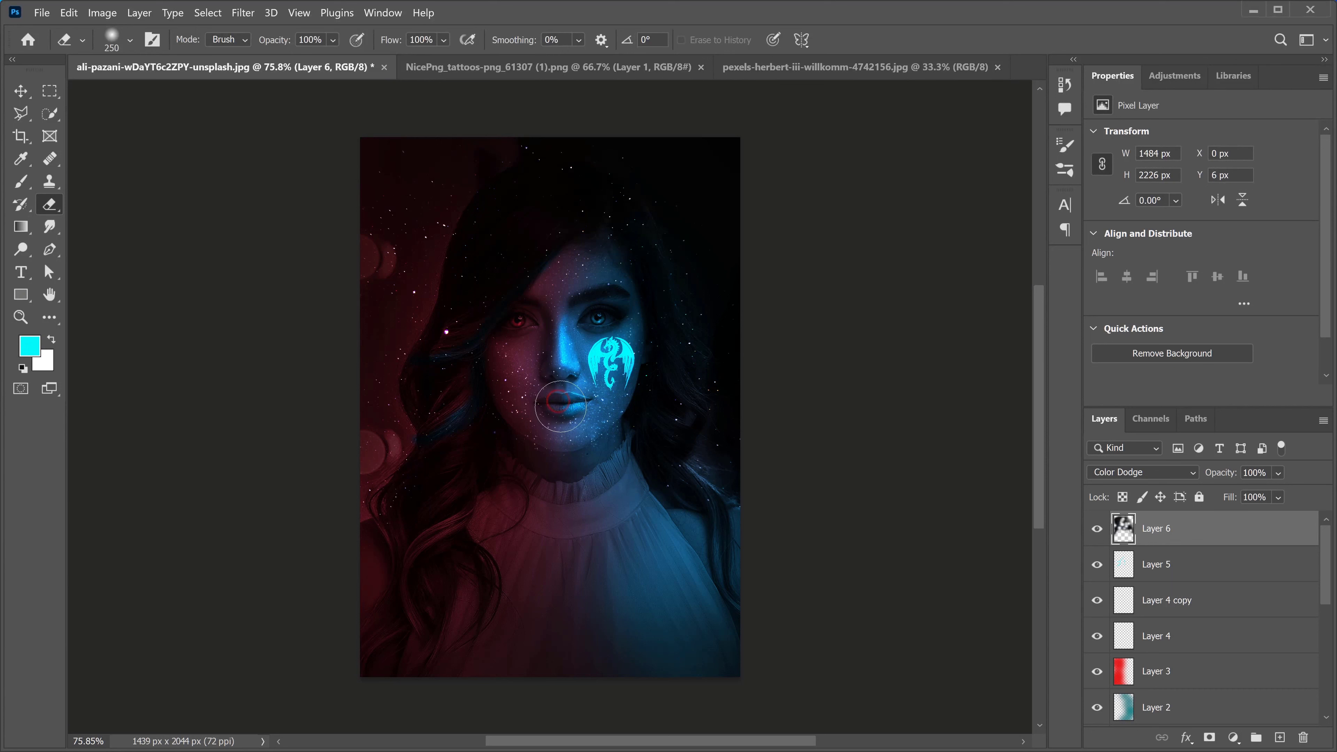
{"action": "left_click", "coordinate": [554, 356]}
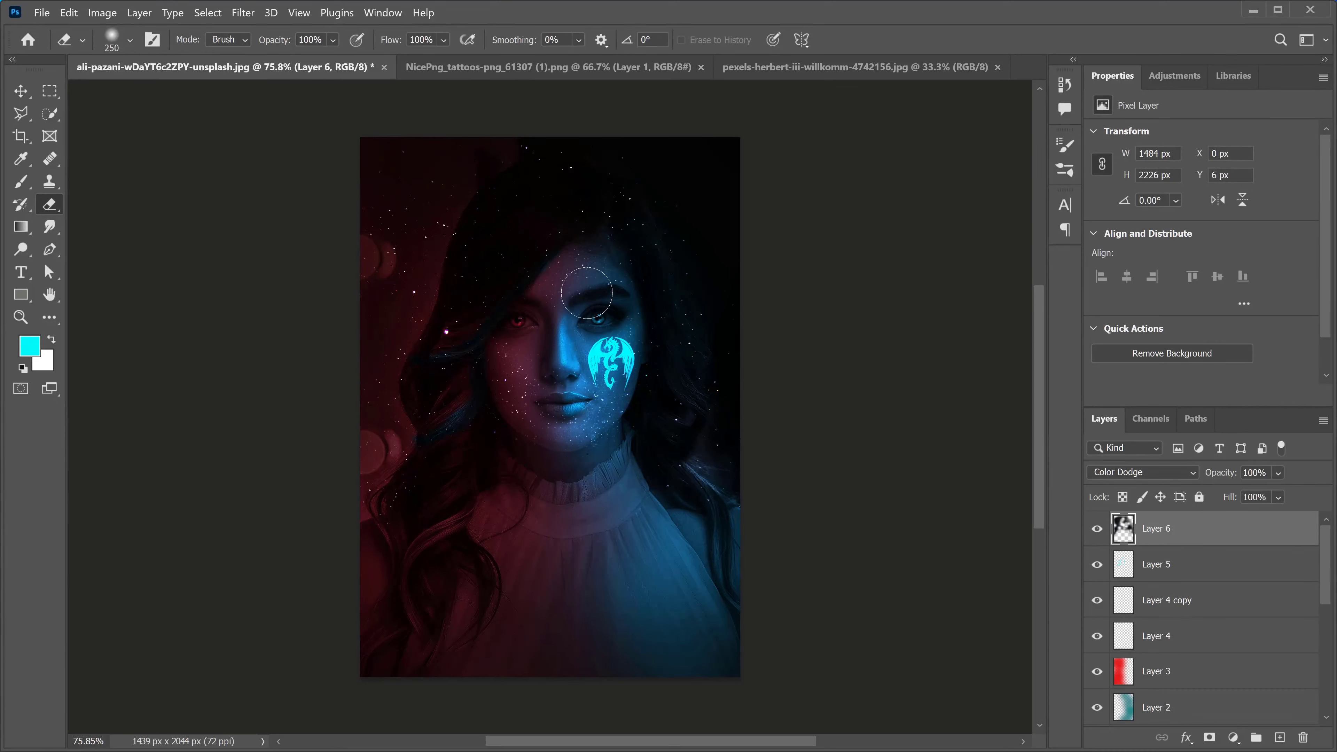
{"action": "left_click", "coordinate": [586, 403]}
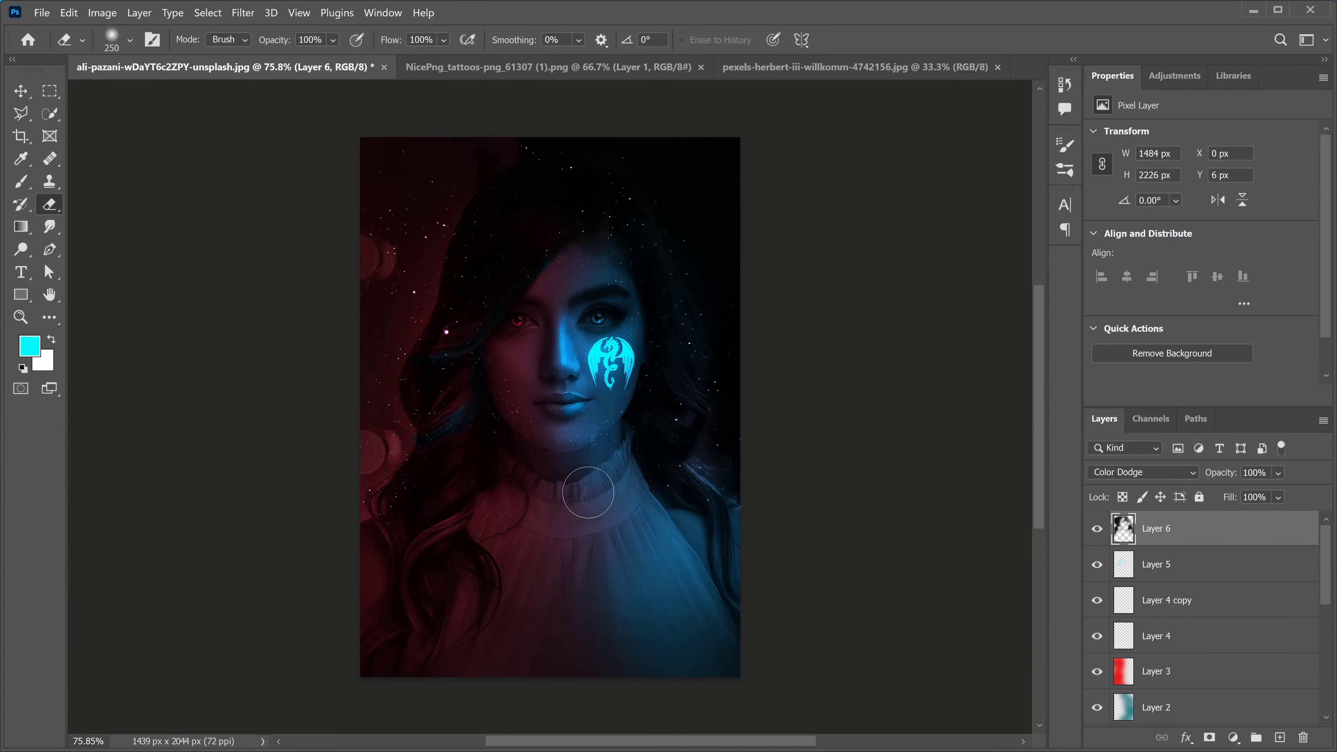
Enlarge Layer 6 proportionally to 2762 × 4144 px, keeping its edge aligned with the red side of the portrait
{"action": "left_click", "coordinate": [20, 91]}
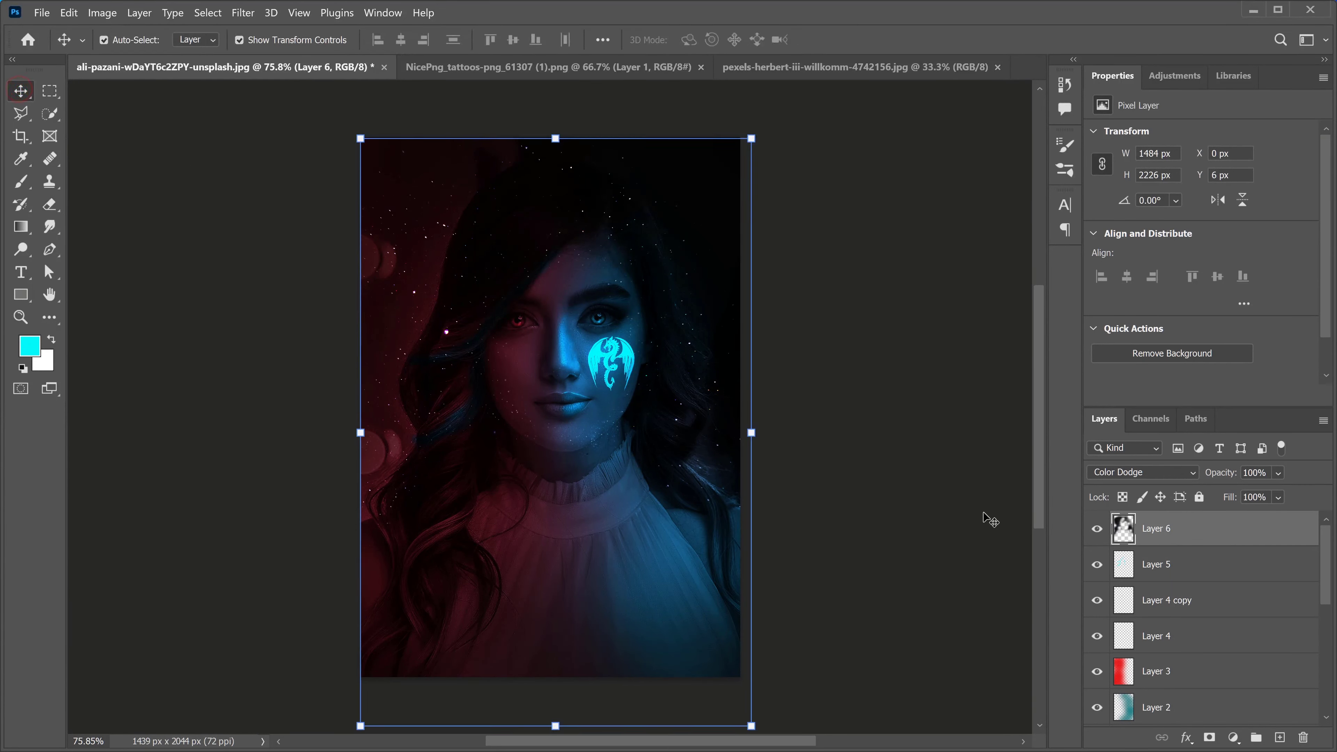
{"action": "left_click_drag", "start_coordinate": [759, 435], "coordinate": [1013, 425]}
{"action": "left_click", "coordinate": [867, 39]}
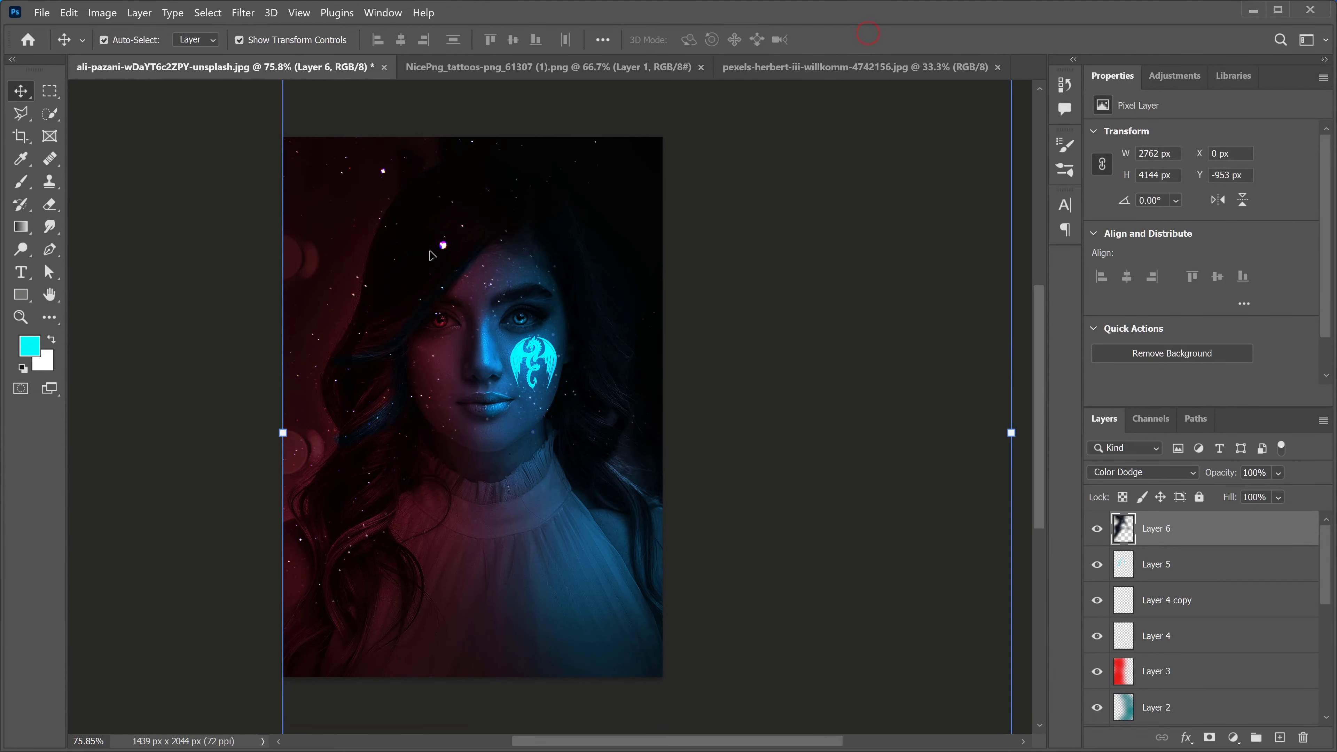
Erase the large bright star on the hair above the forehead from Layer 6 with a size 125 Eraser
{"action": "left_click", "coordinate": [50, 205]}
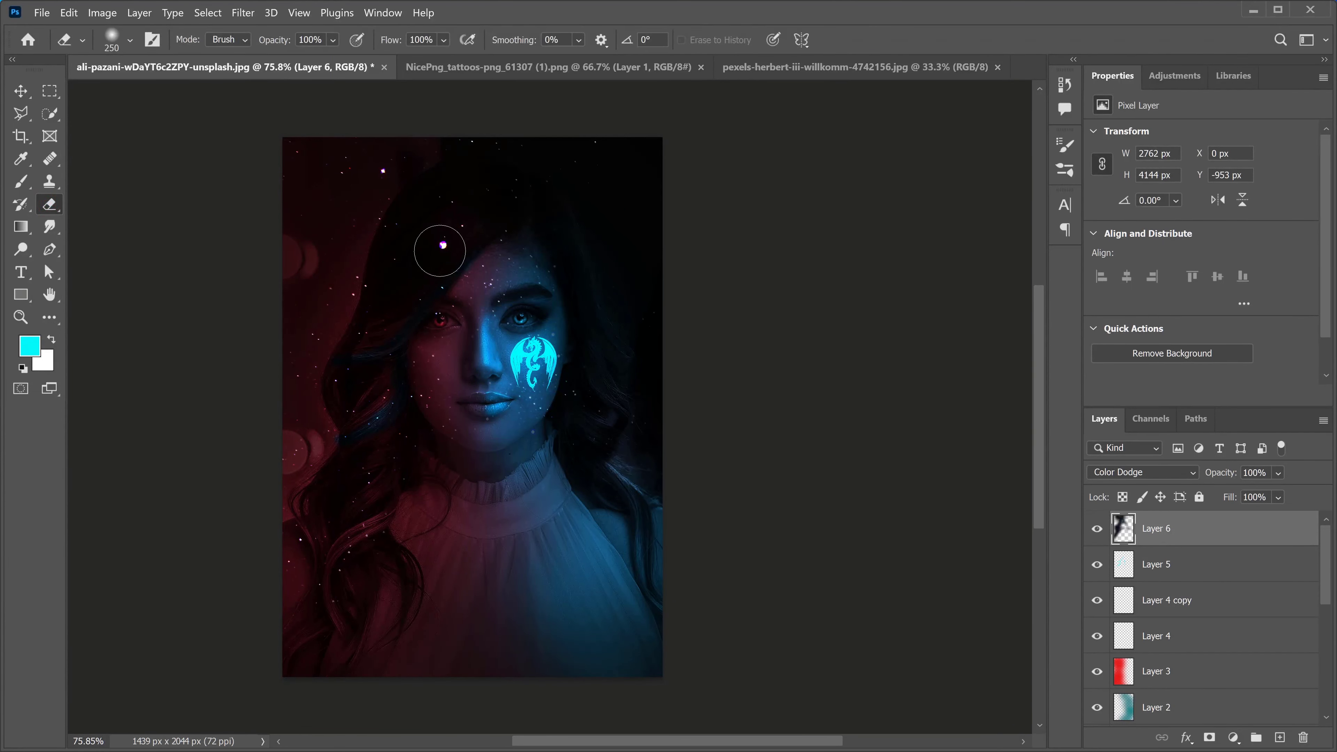
{"action": "key", "text": "bracketleft"}
{"action": "key", "text": "bracketleft"}
{"action": "key", "text": "bracketleft"}
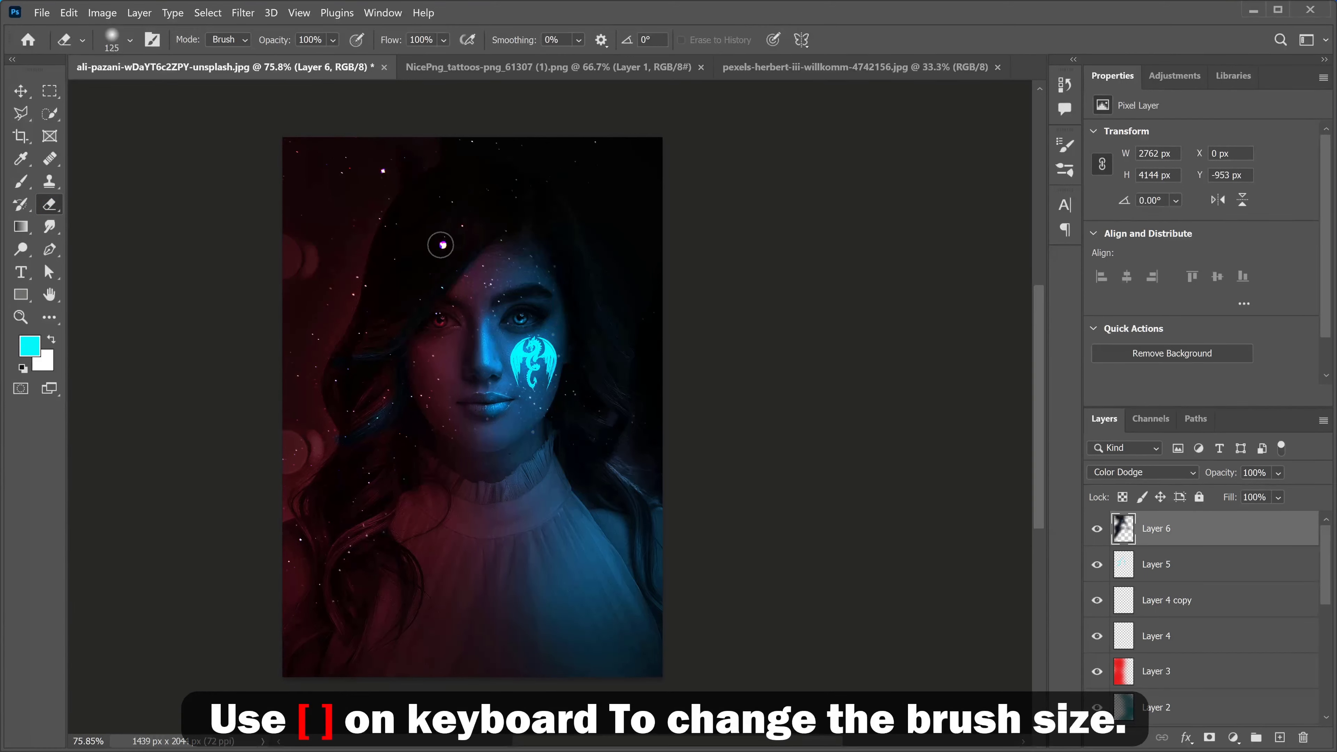
{"action": "left_click", "coordinate": [440, 245]}
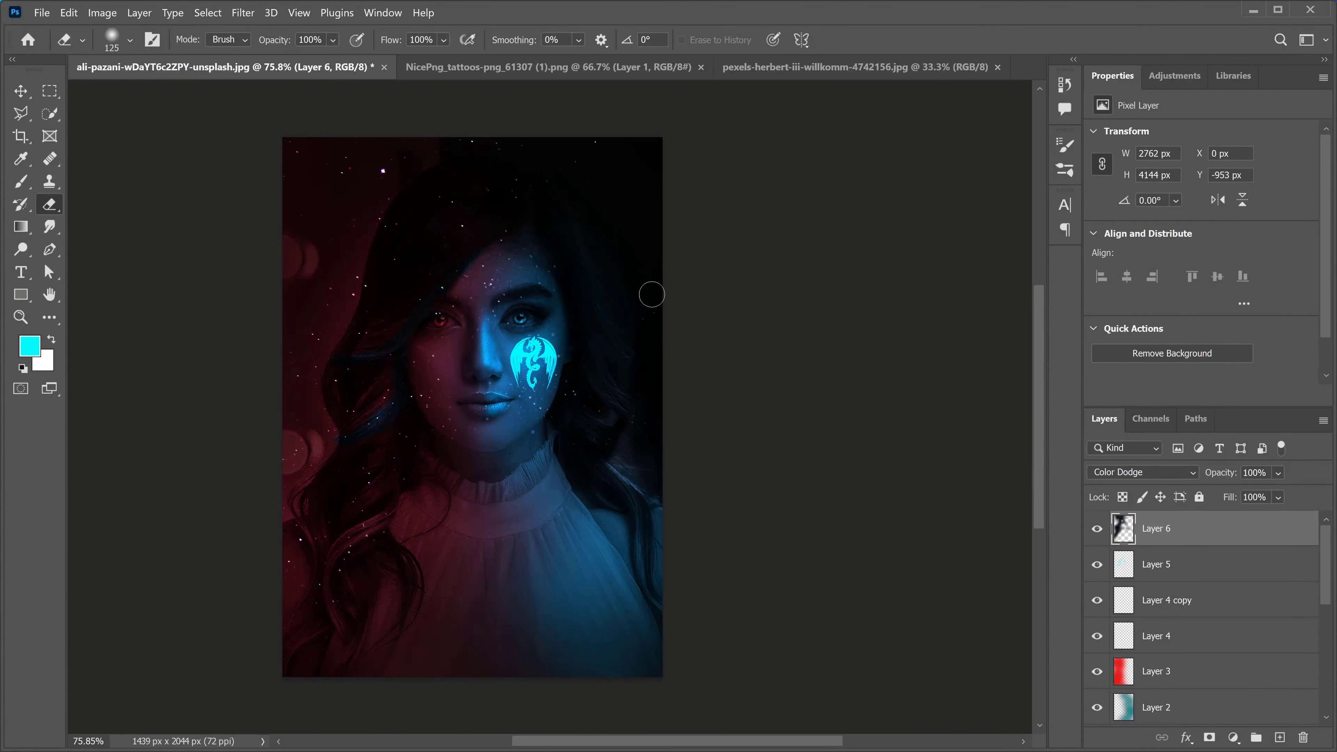
Hide the Dragon copy 2 layer to check the tattoo's glow without it, and delete that layer
{"action": "scroll", "coordinate": [714, 462], "scroll_direction": "up", "scroll_amount": 2}
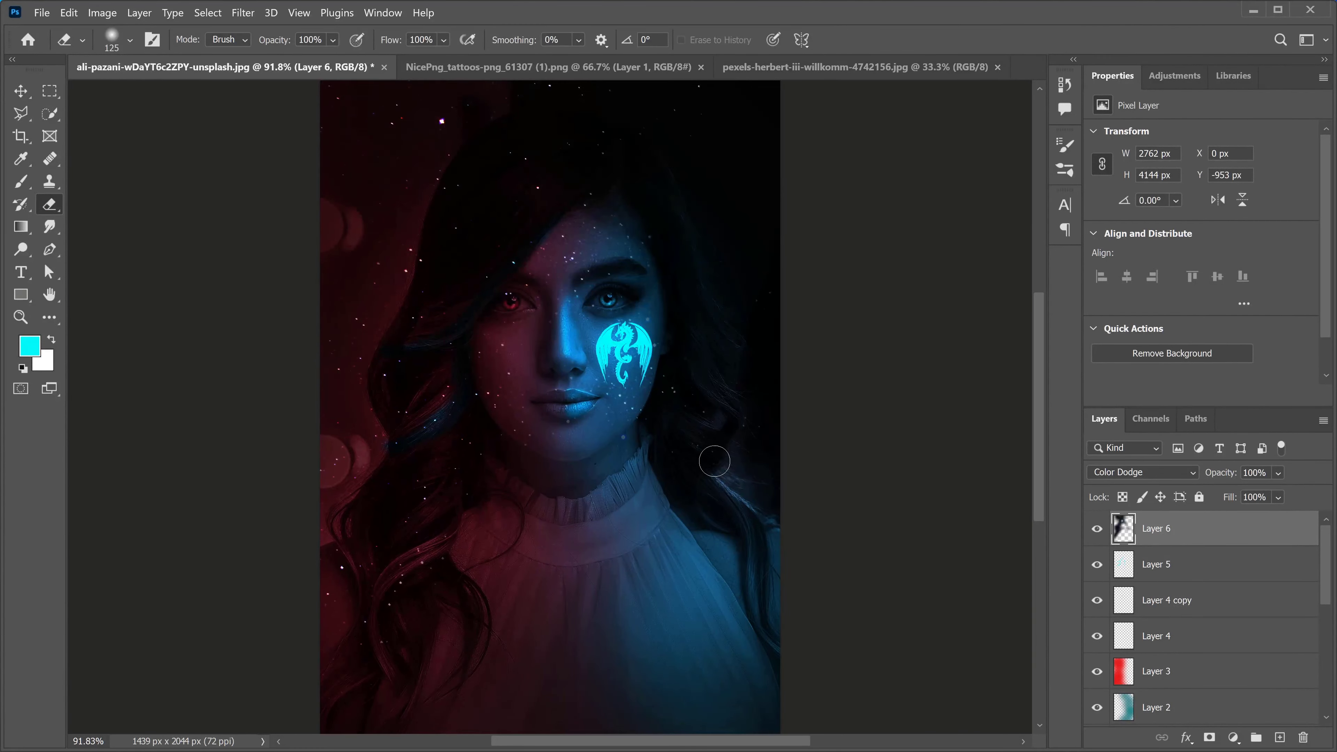
{"action": "left_click", "coordinate": [687, 394], "text": "ctrl"}
{"action": "scroll", "coordinate": [1148, 590], "scroll_direction": "down", "scroll_amount": 4}
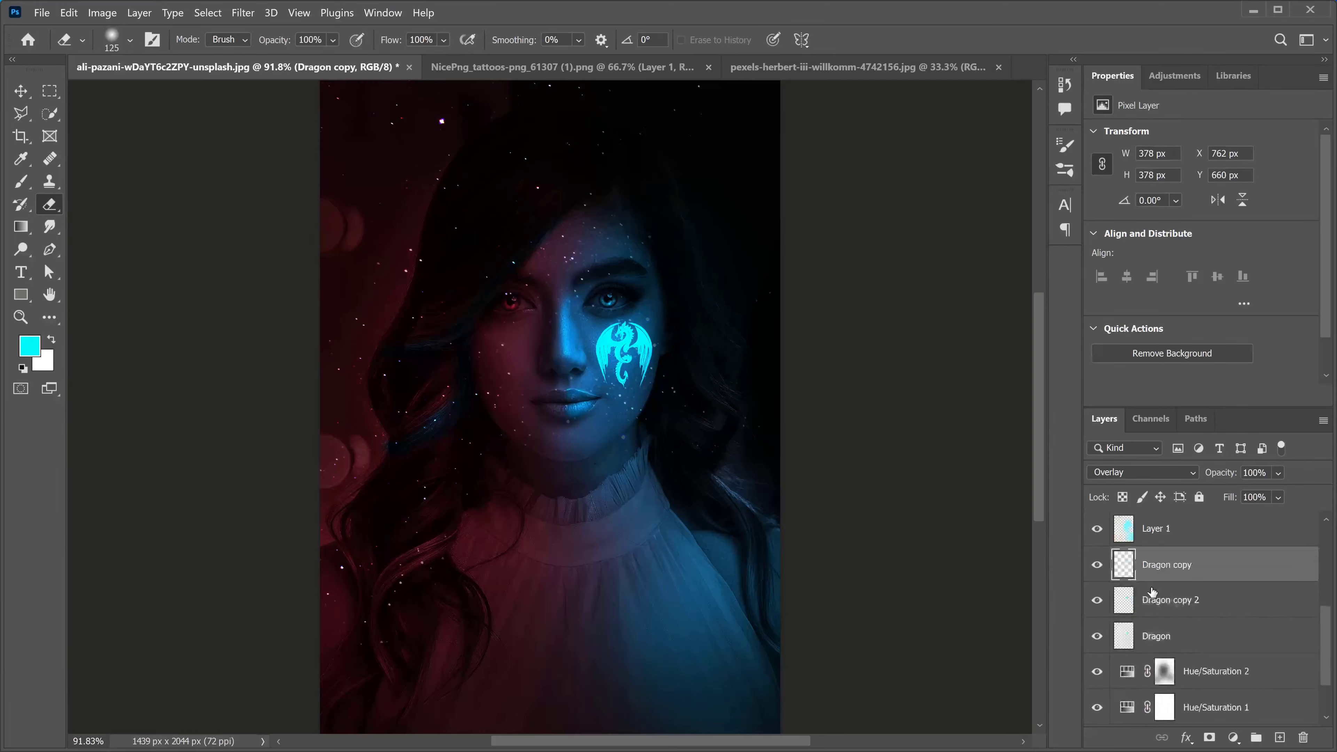
{"action": "scroll", "coordinate": [1165, 589], "scroll_direction": "up", "scroll_amount": 1}
{"action": "left_click", "coordinate": [1168, 571]}
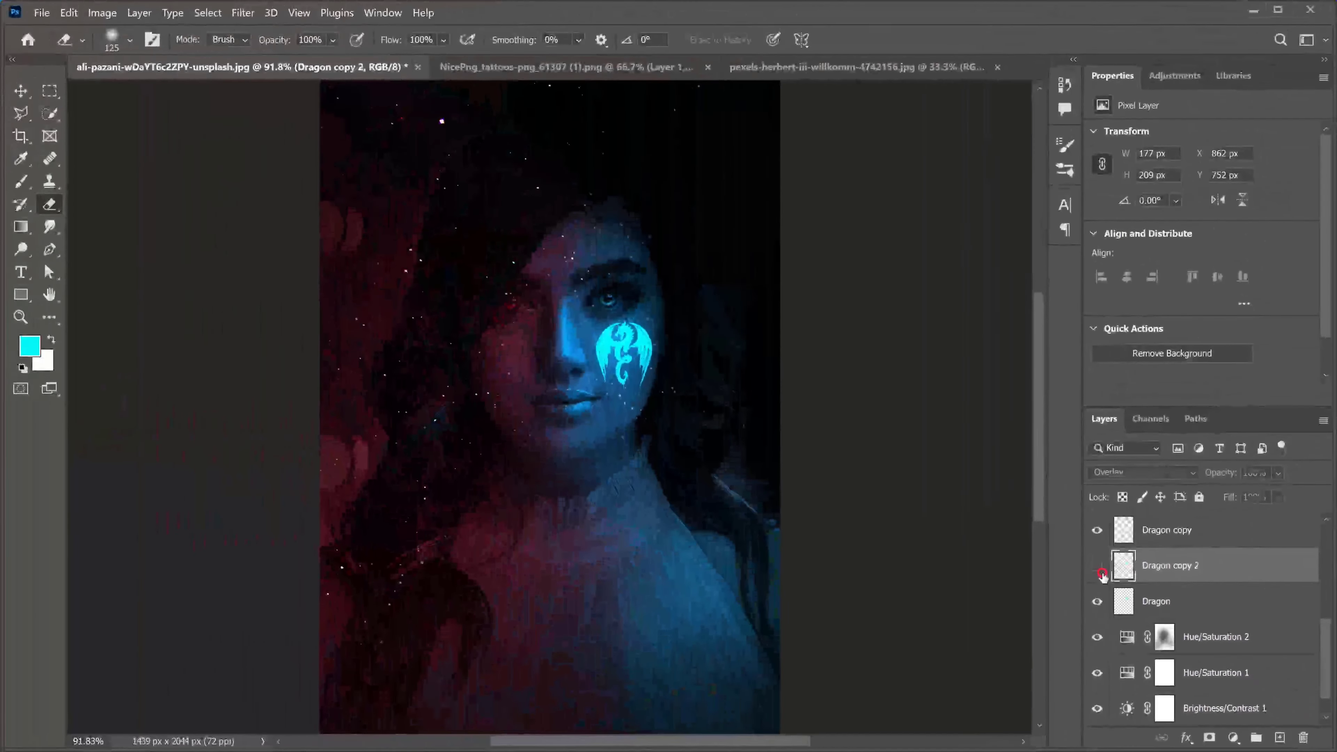
{"action": "left_click", "coordinate": [1089, 553]}
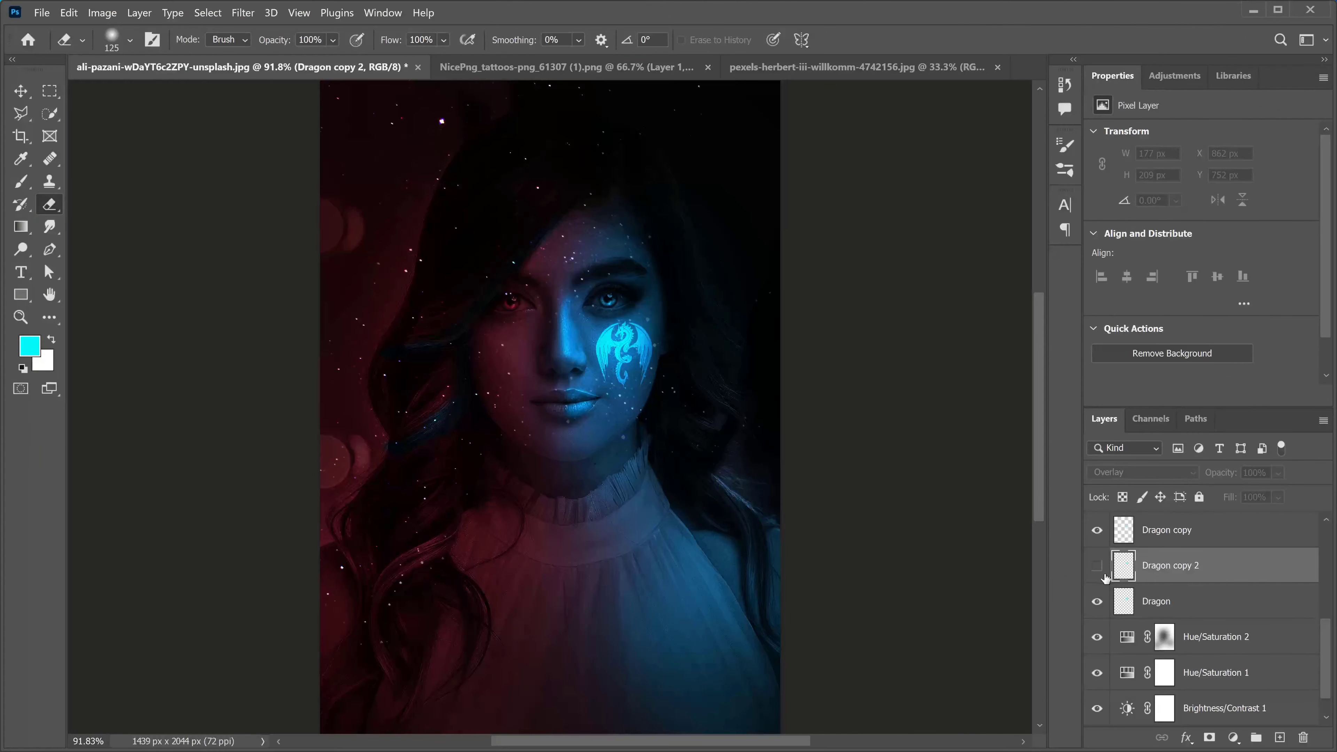
{"action": "left_click", "coordinate": [1302, 737]}
{"action": "left_click", "coordinate": [690, 317]}
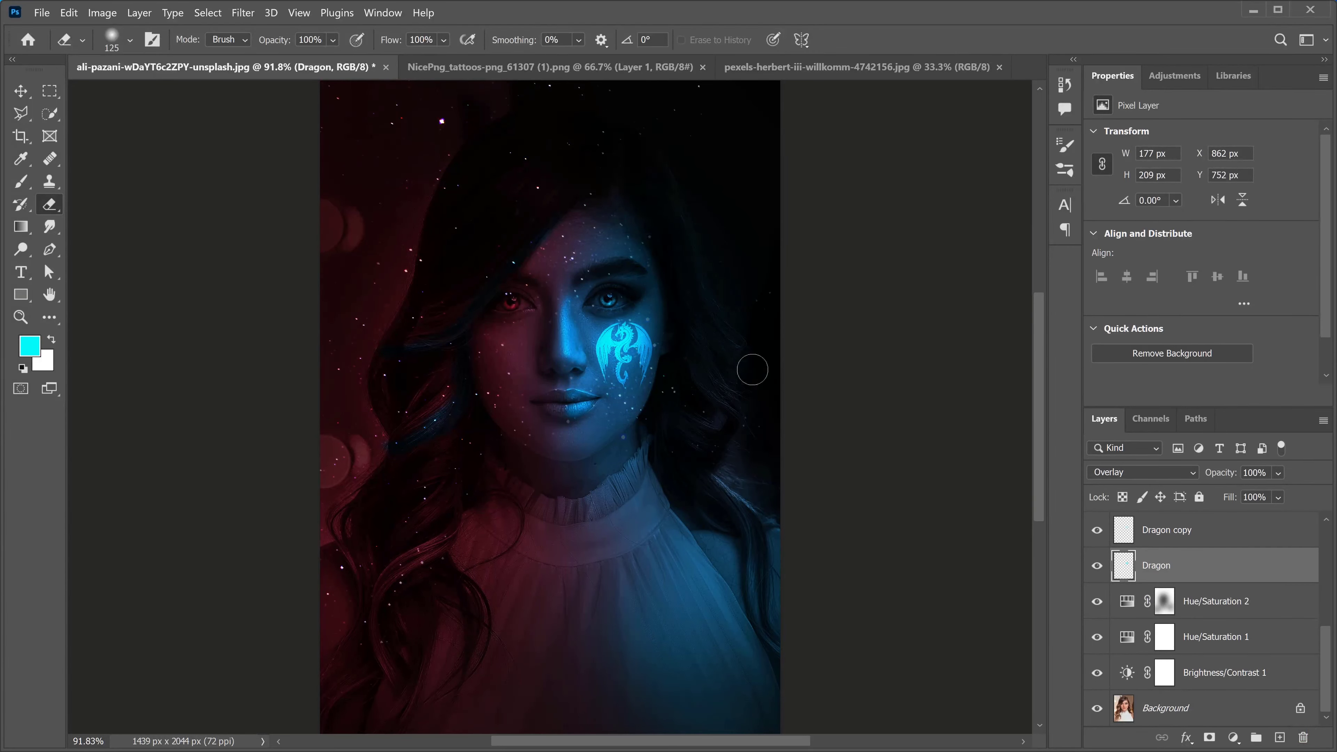